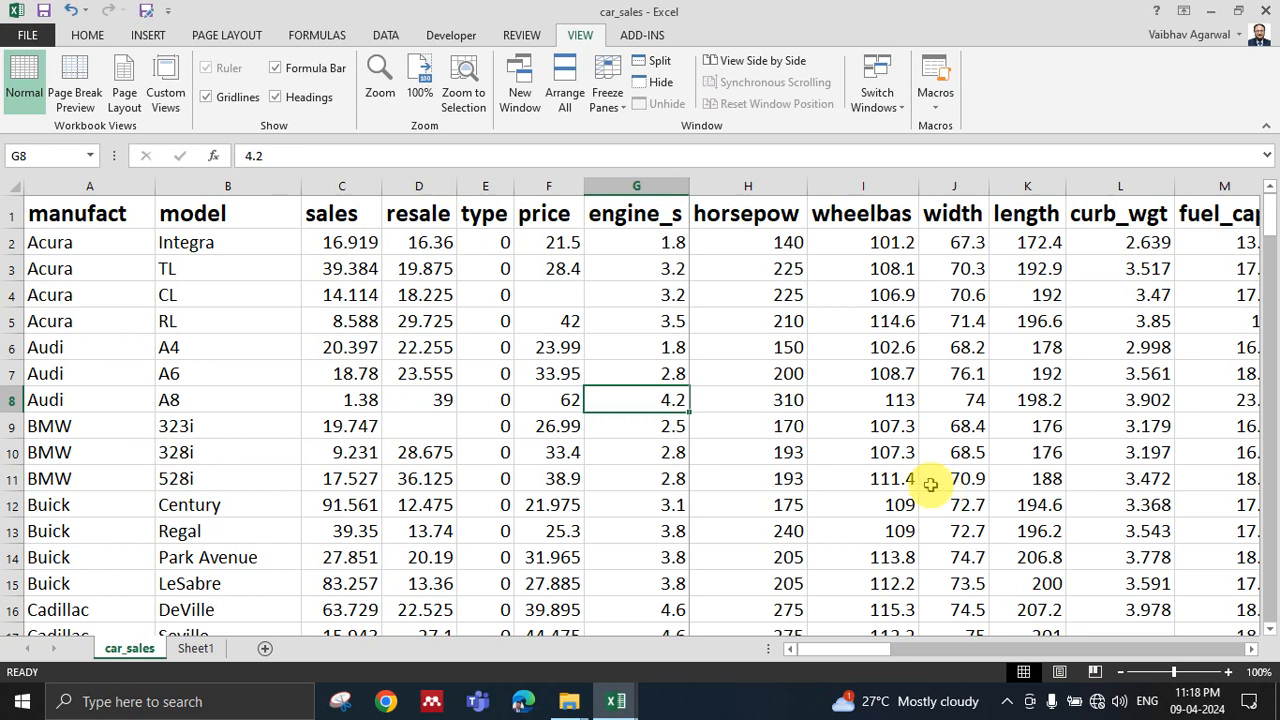
Copy the manufact, model and sales columns (A to C) of the car_sales sheet.
left_click(95, 240)
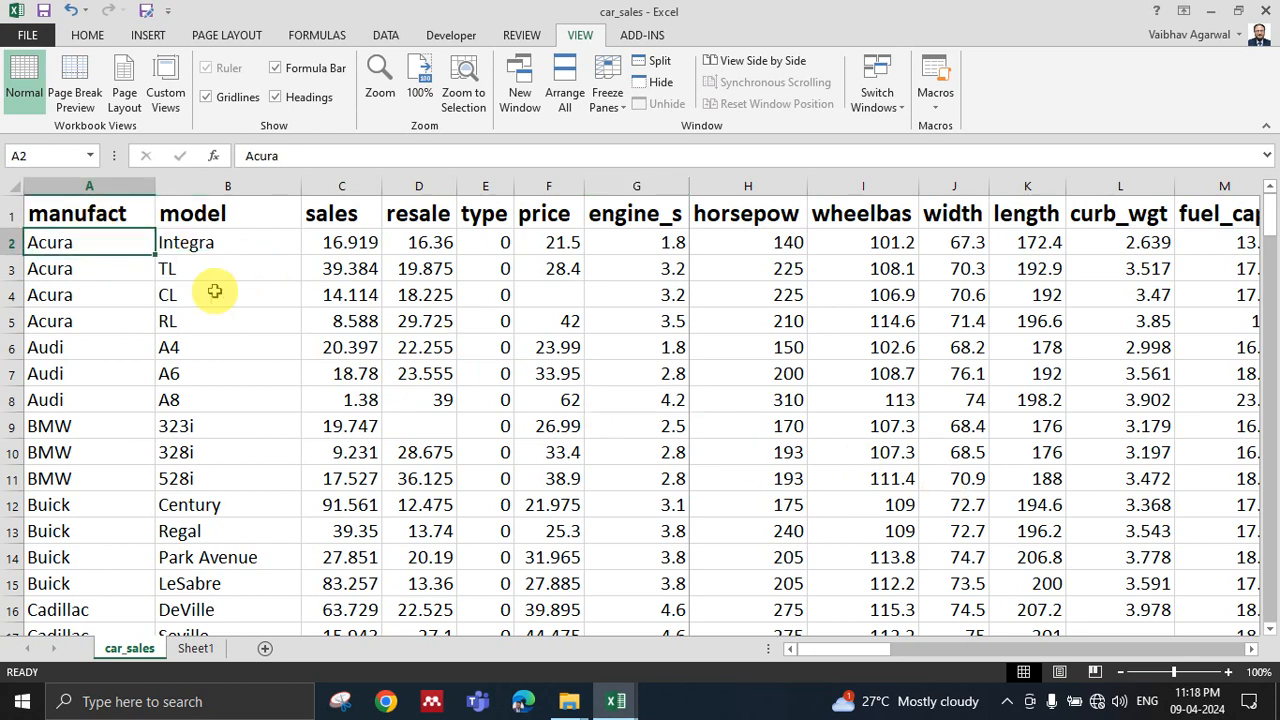
left_click(307, 301)
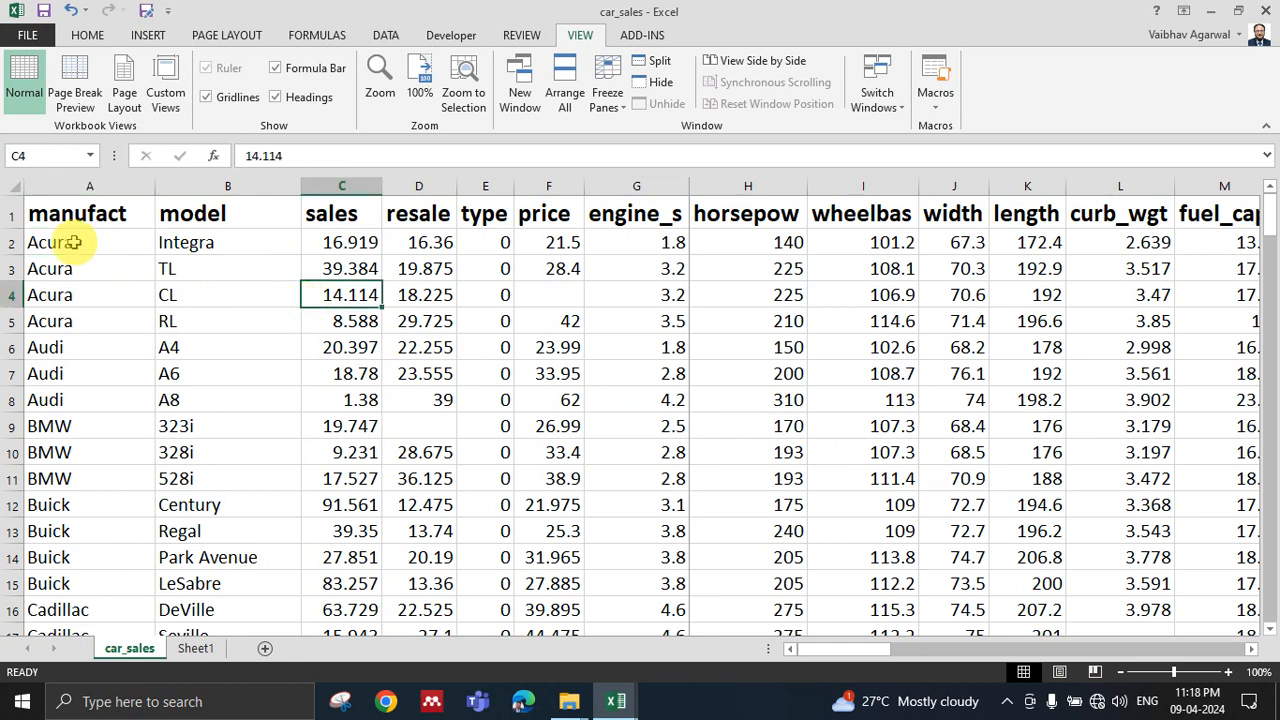
left_click(100, 186)
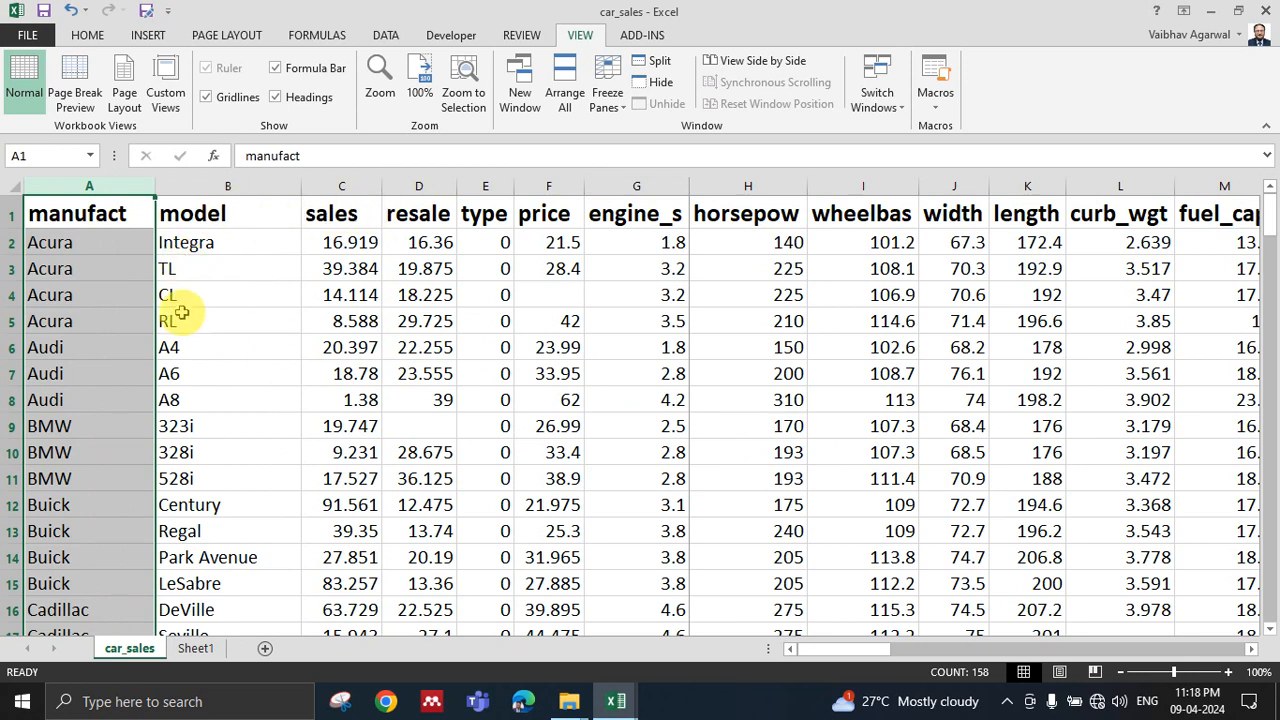
left_click(195, 186, "ctrl")
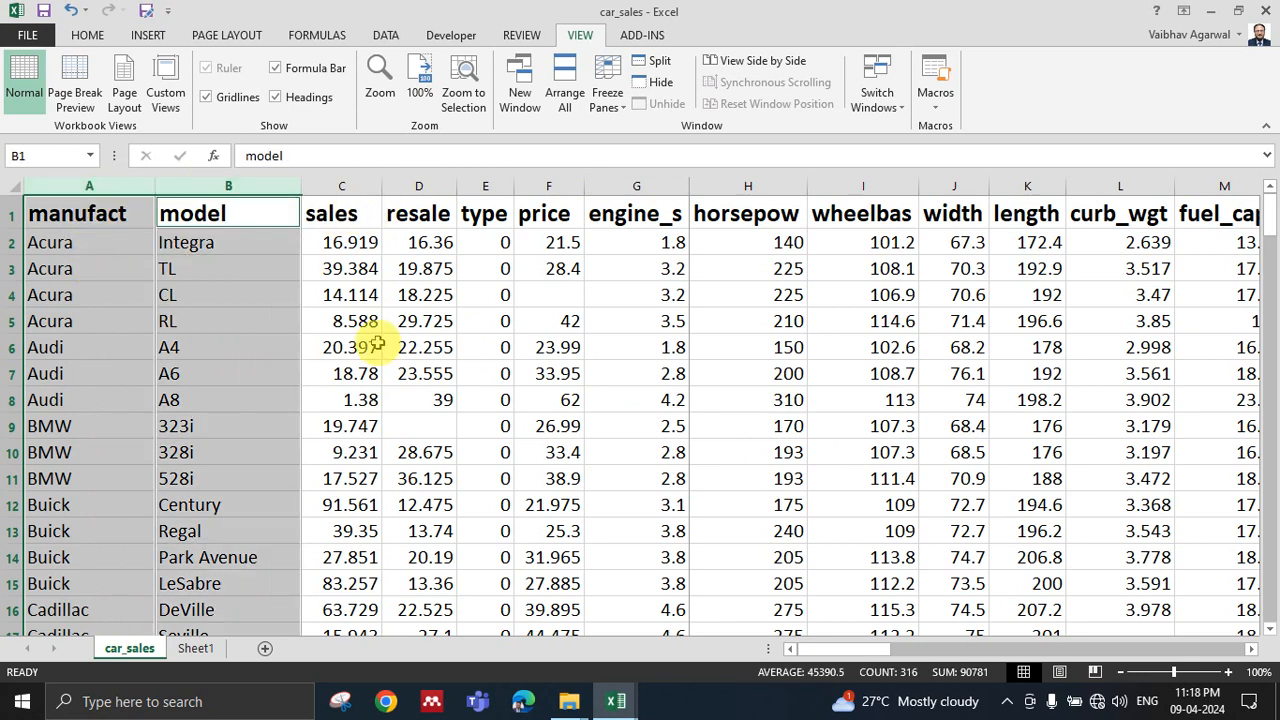
left_click(345, 187, "ctrl")
key("ctrl+c")
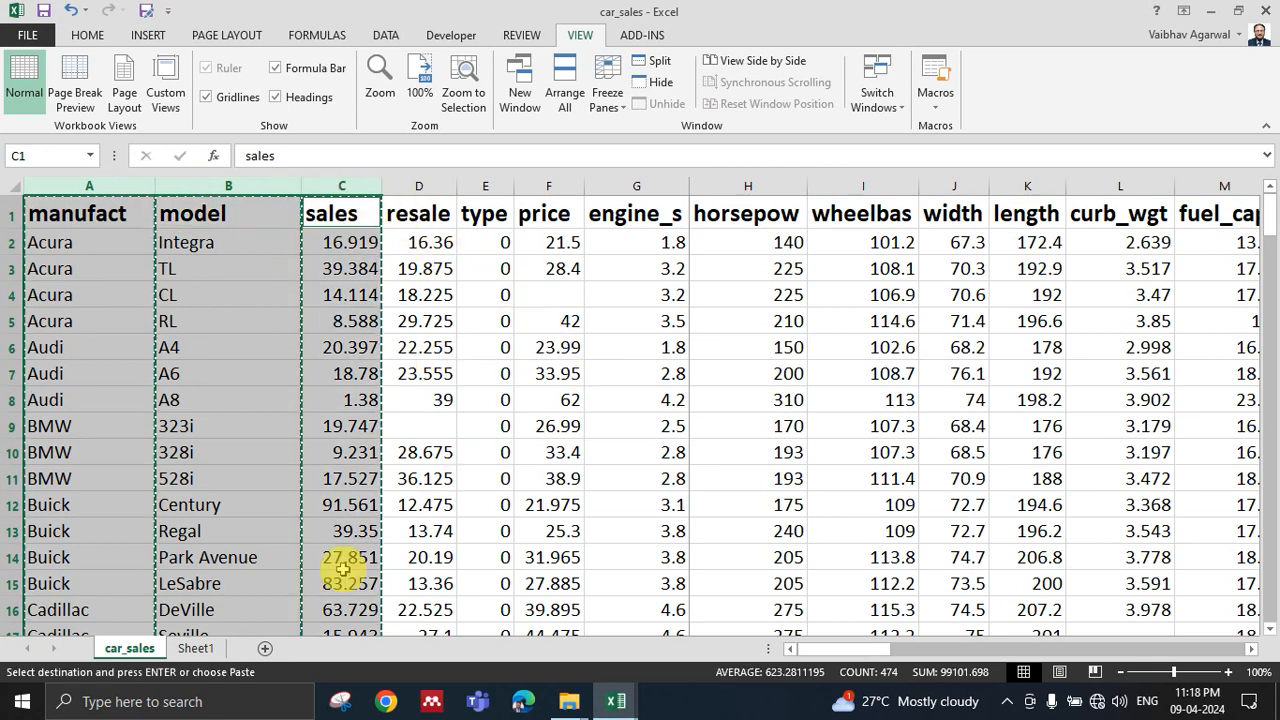
Paste the copied manufact, model and sales columns into Sheet1, starting at cell A1.
left_click(195, 648)
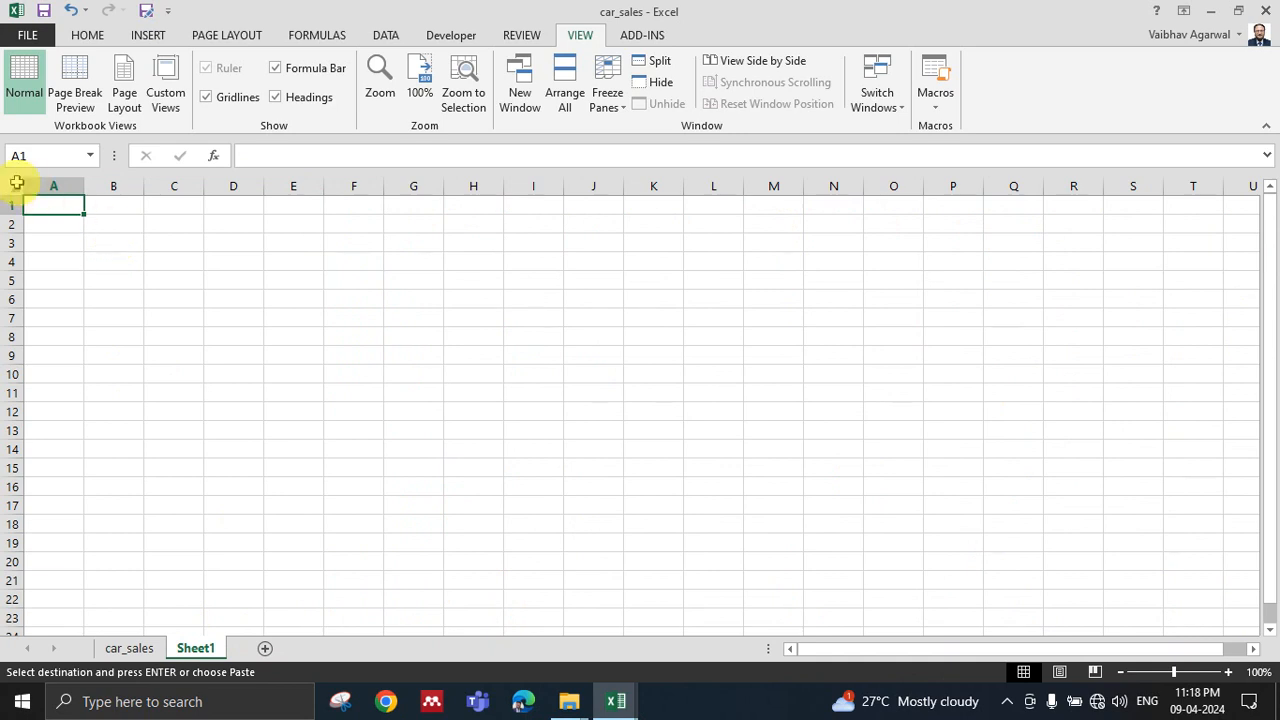
left_click(87, 35)
left_click(23, 110)
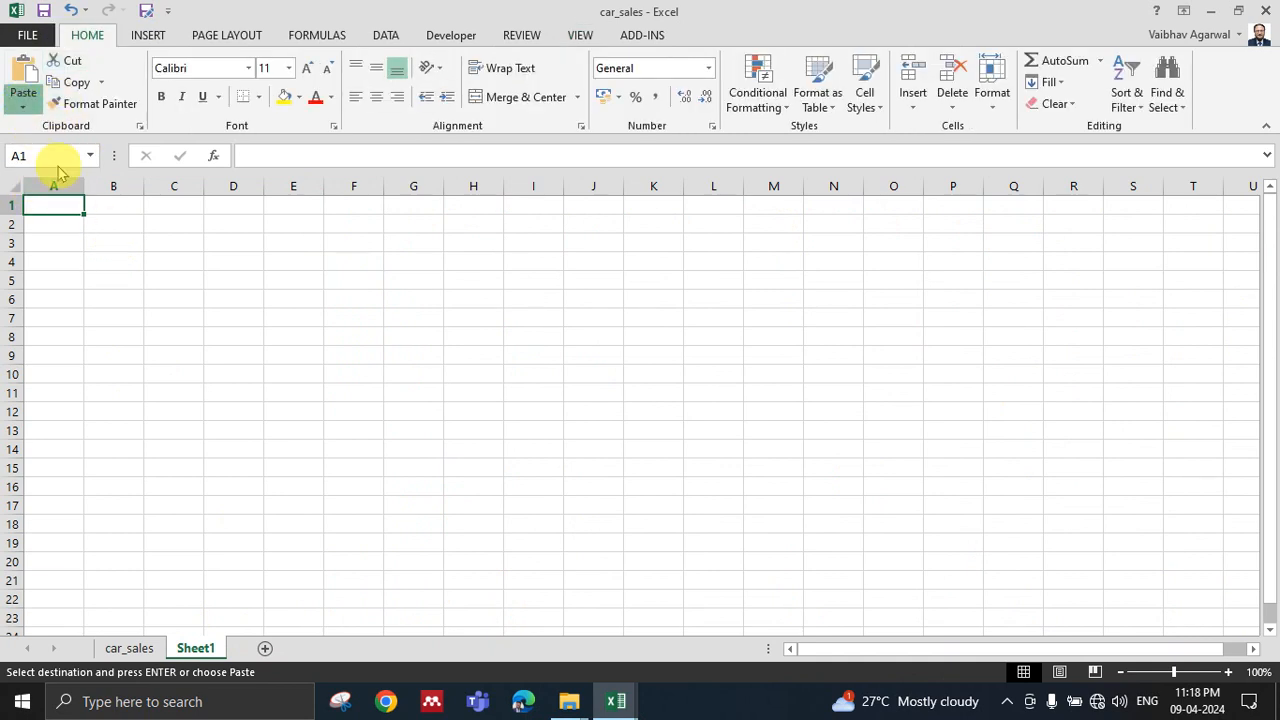
left_click(54, 189)
left_click(532, 426)
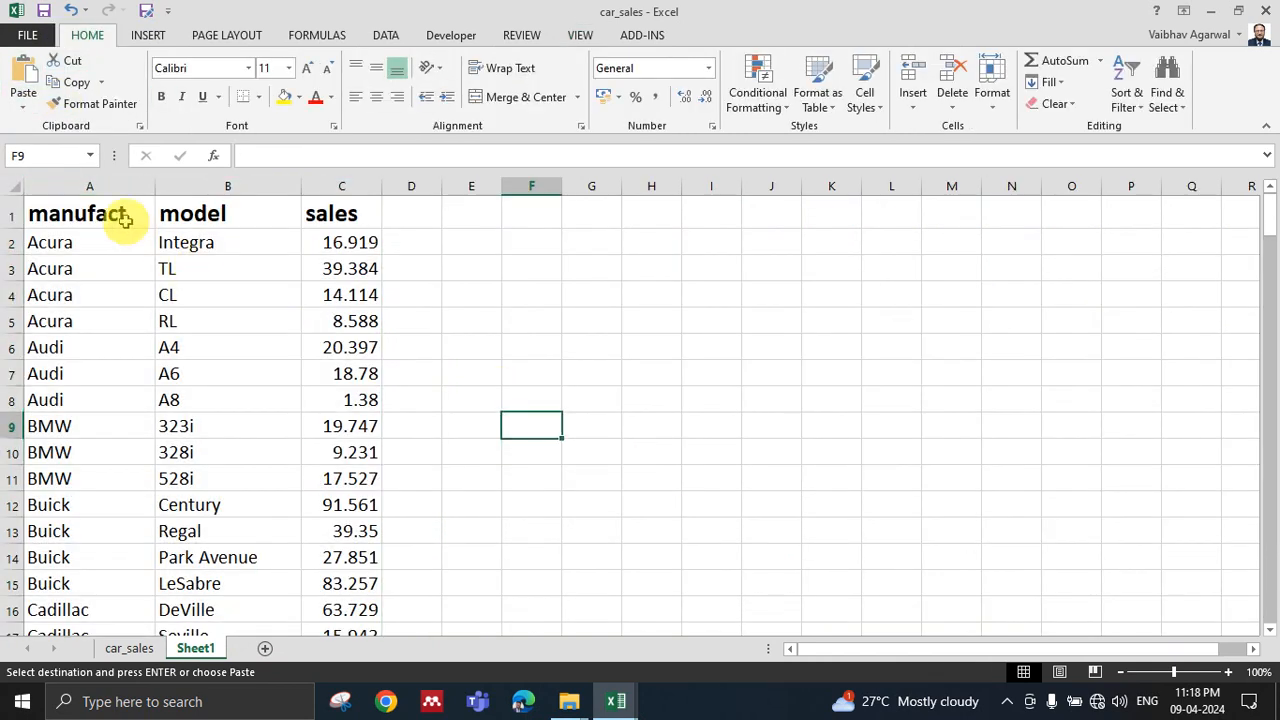
Widen all columns of Sheet1 to one larger uniform width.
left_click(14, 186)
left_click_drag(155, 187, 149, 187)
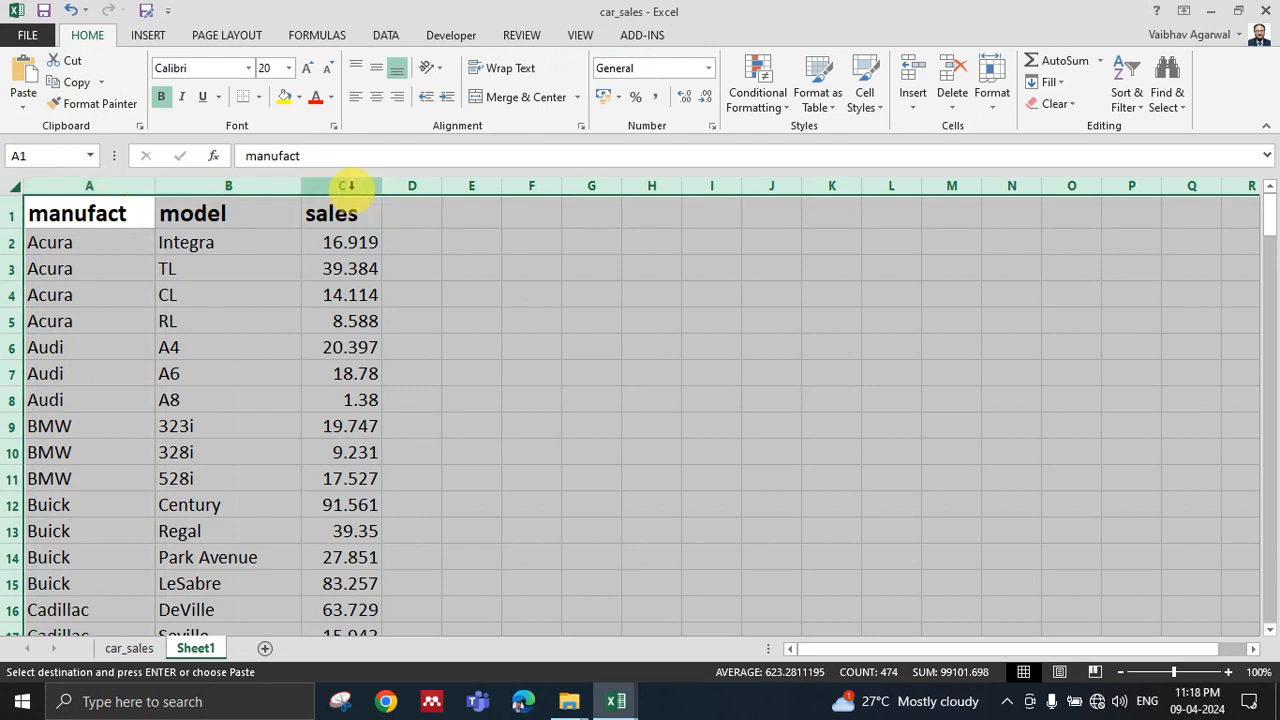
left_click_drag(302, 187, 335, 187)
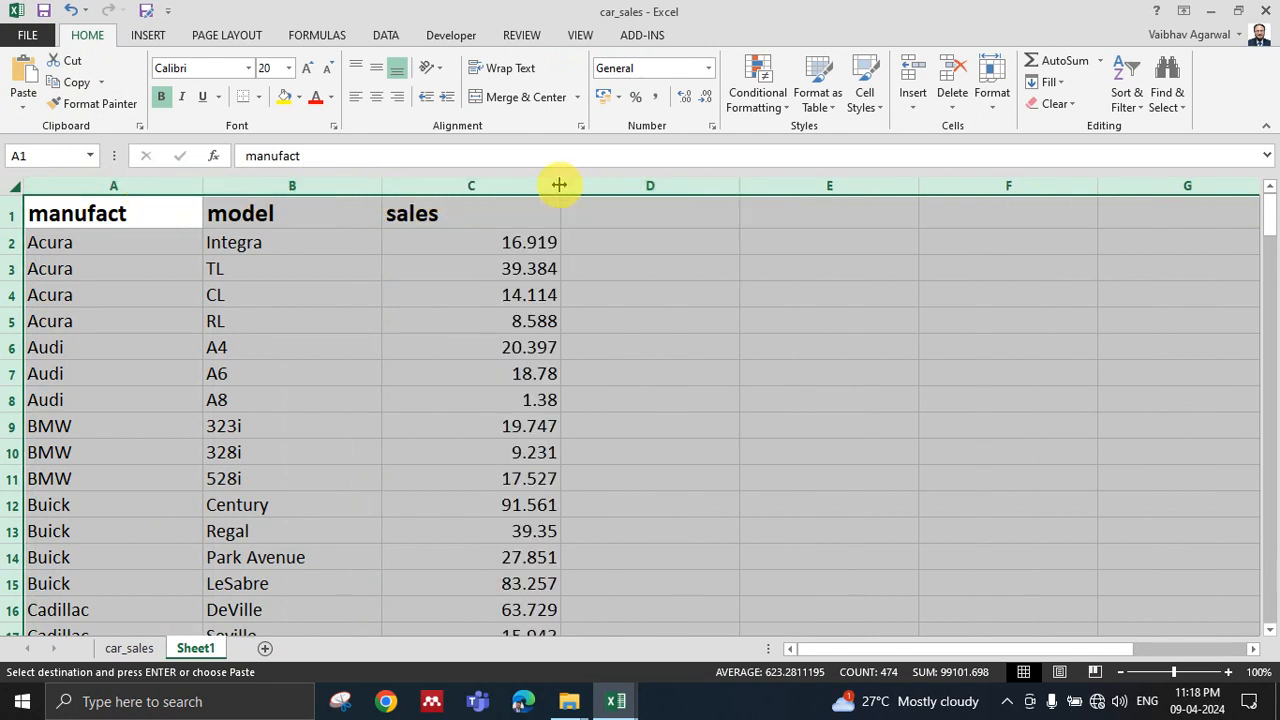
left_click(835, 320)
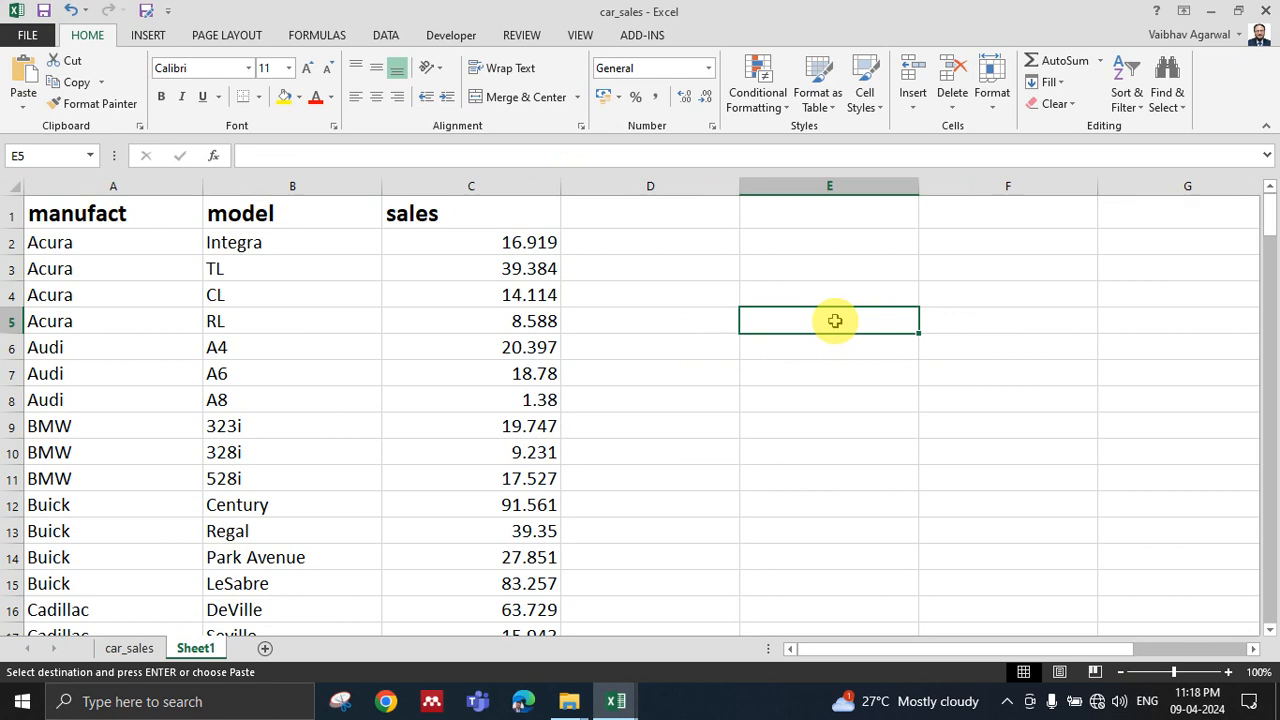
Examine how the car rows in Sheet1 are grouped by manufacturer, with several models and sales values each.
scroll(337, 397, "down", 18)
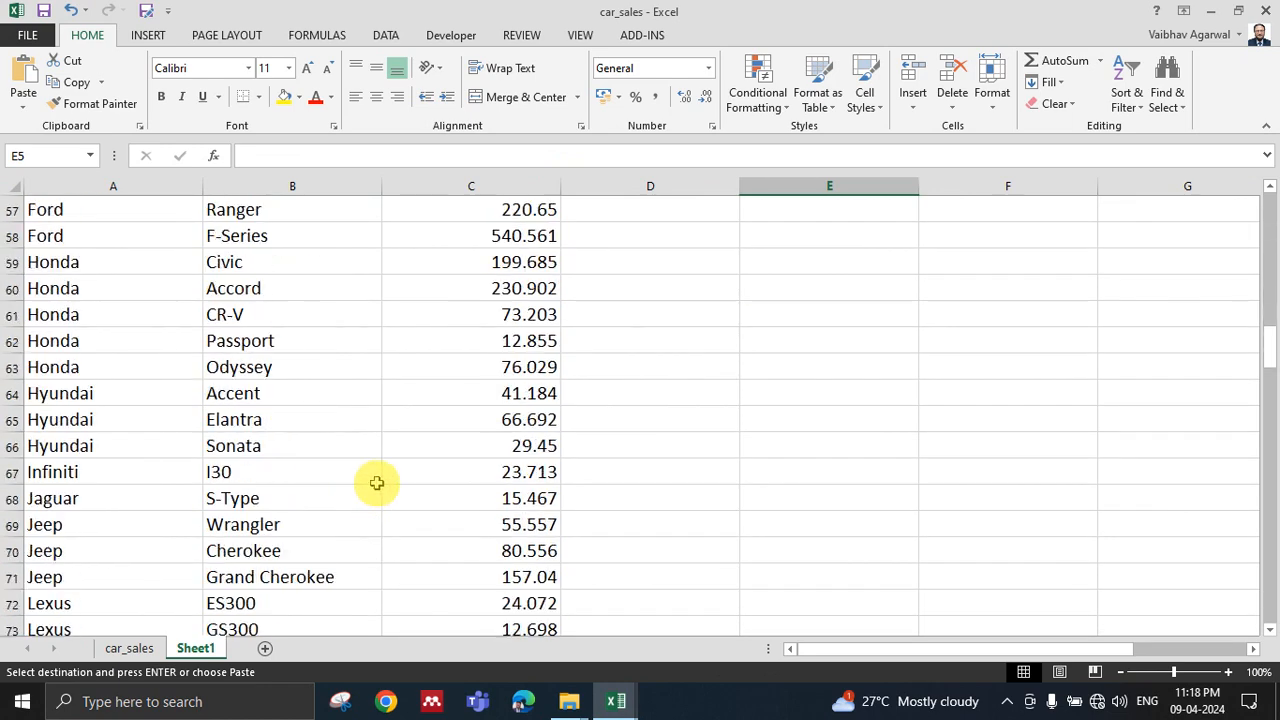
scroll(376, 483, "up", 19)
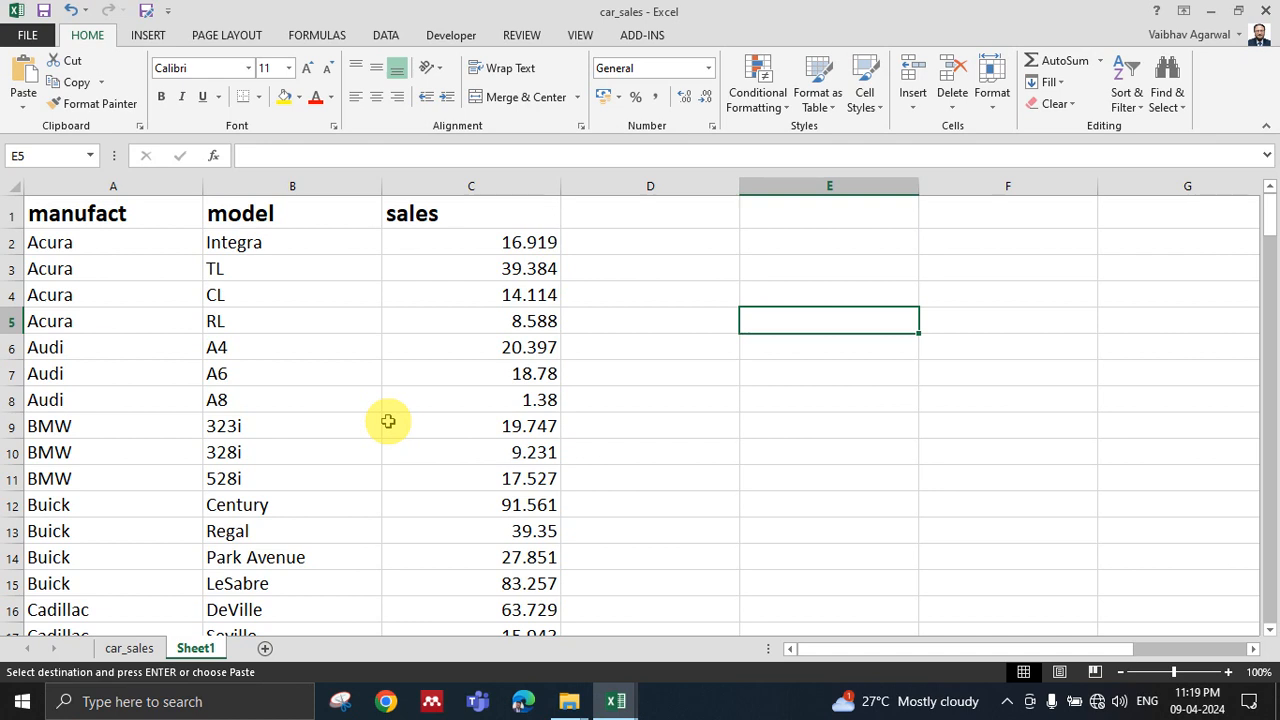
left_click_drag(523, 243, 520, 320)
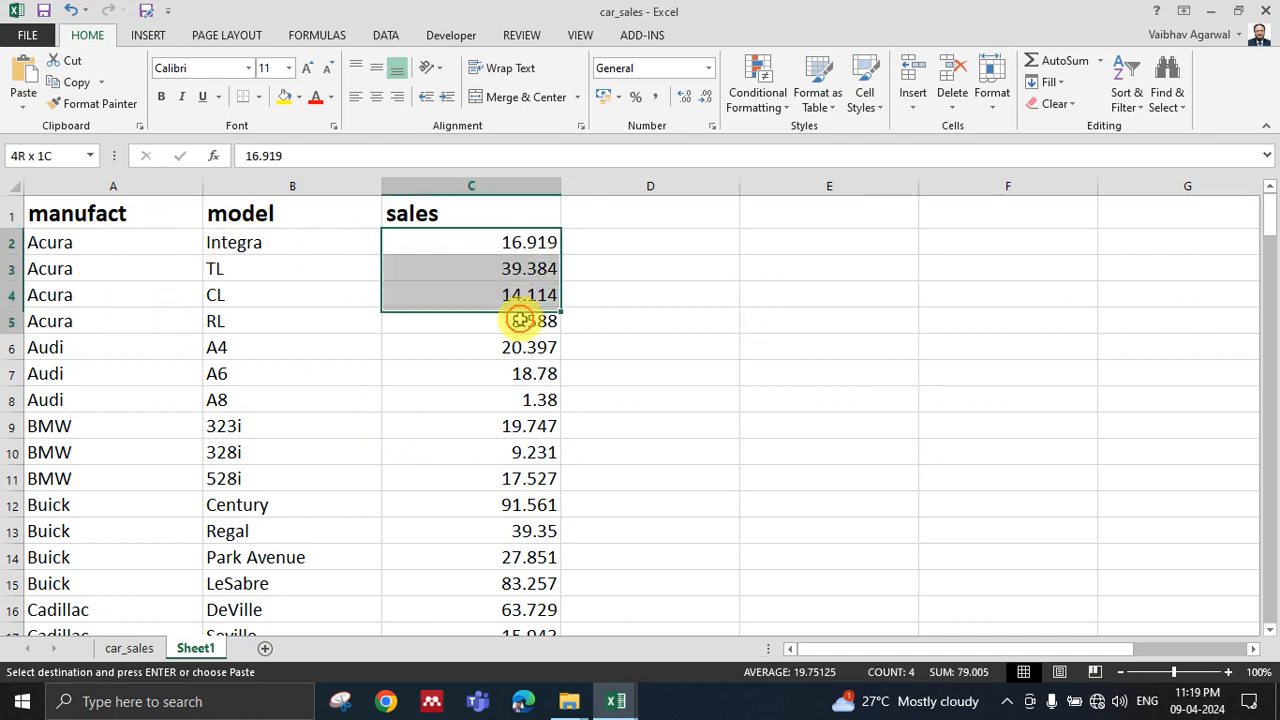
left_click_drag(97, 243, 102, 330)
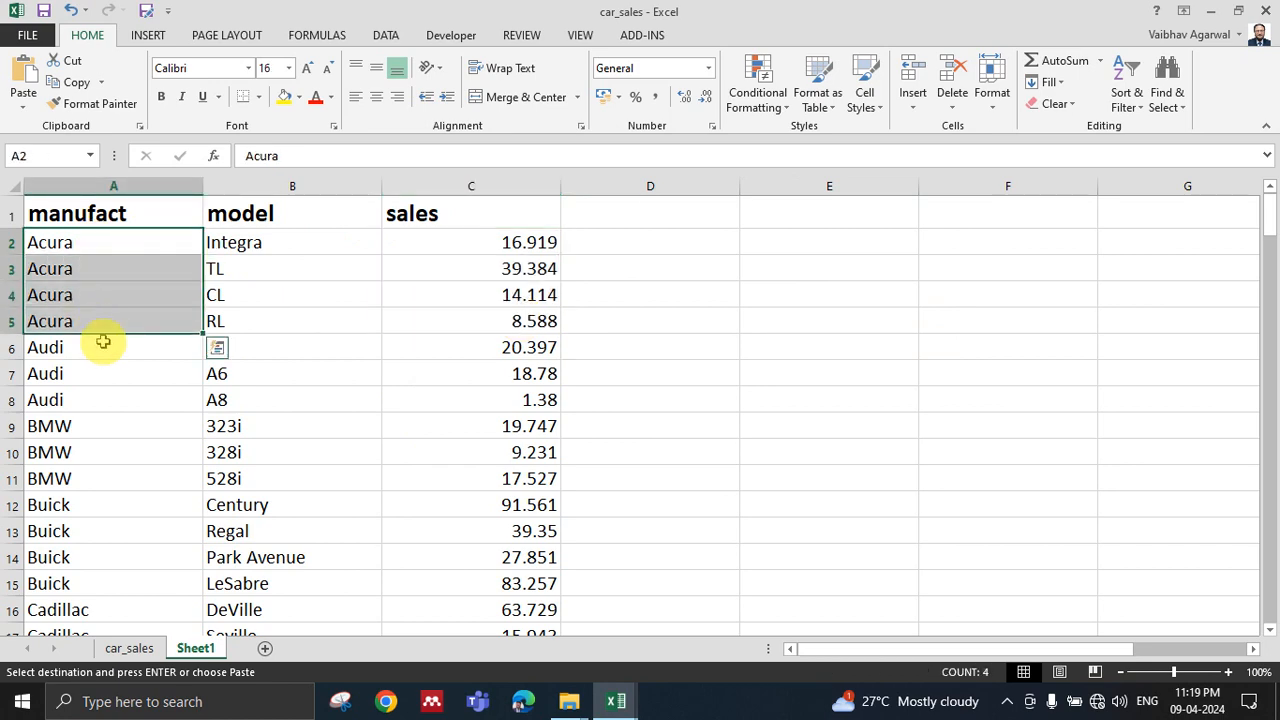
scroll(99, 345, "down", 1)
left_click_drag(88, 232, 120, 425)
scroll(117, 359, "down", 3)
left_click(124, 346)
left_click(1078, 514)
scroll(1050, 460, "up", 4)
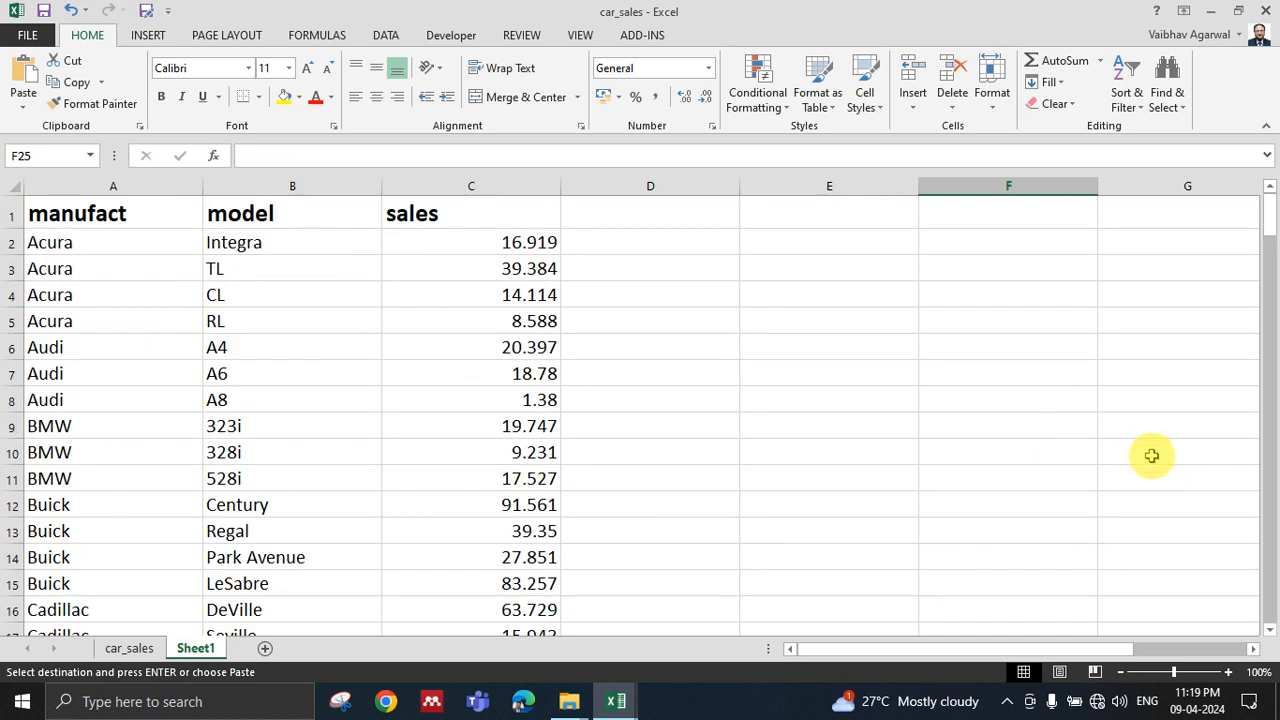
Insert a blank row at row 6, between the last Acura row and the first Audi row.
left_click(12, 347)
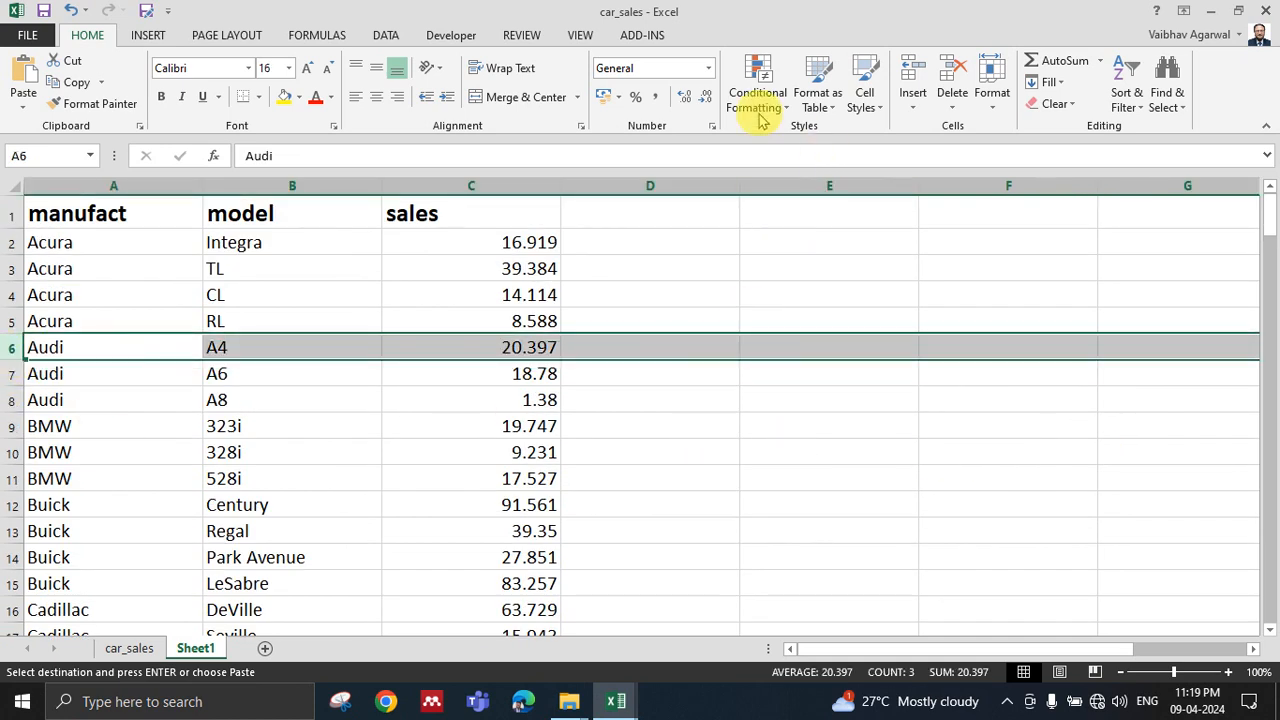
left_click(912, 75)
left_click(392, 346)
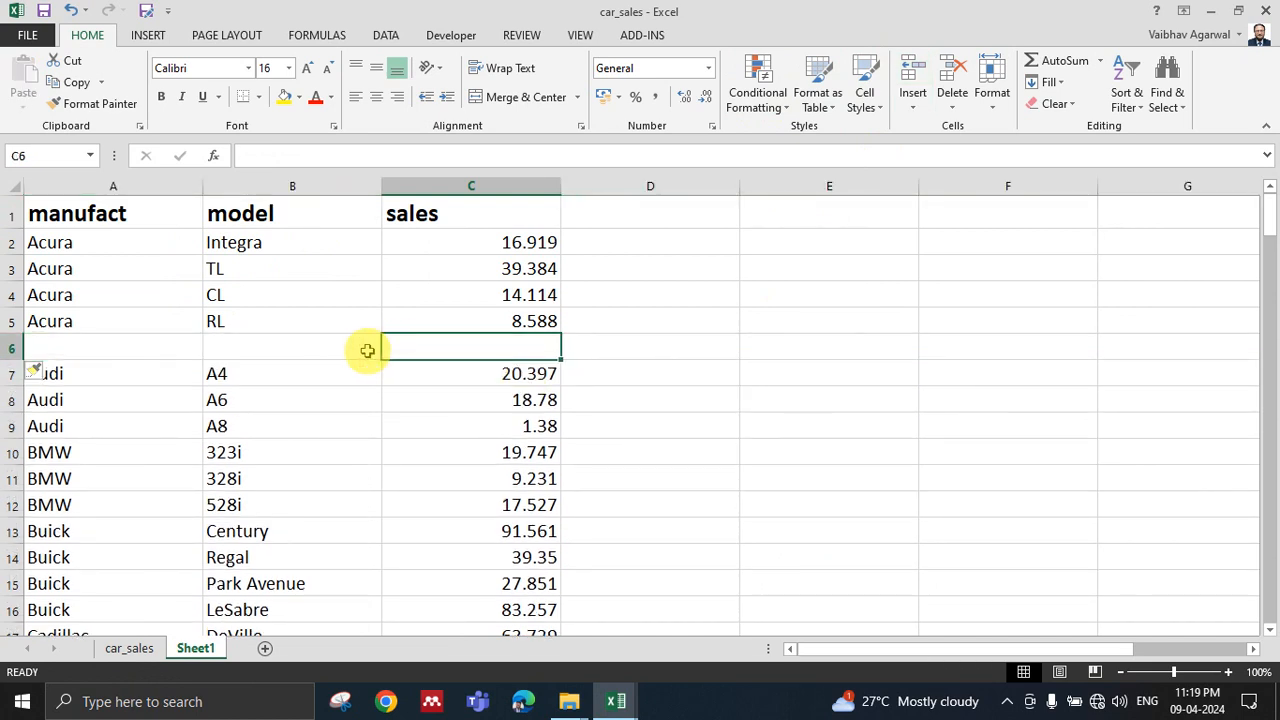
left_click(338, 347)
left_click(430, 347)
left_click(340, 348)
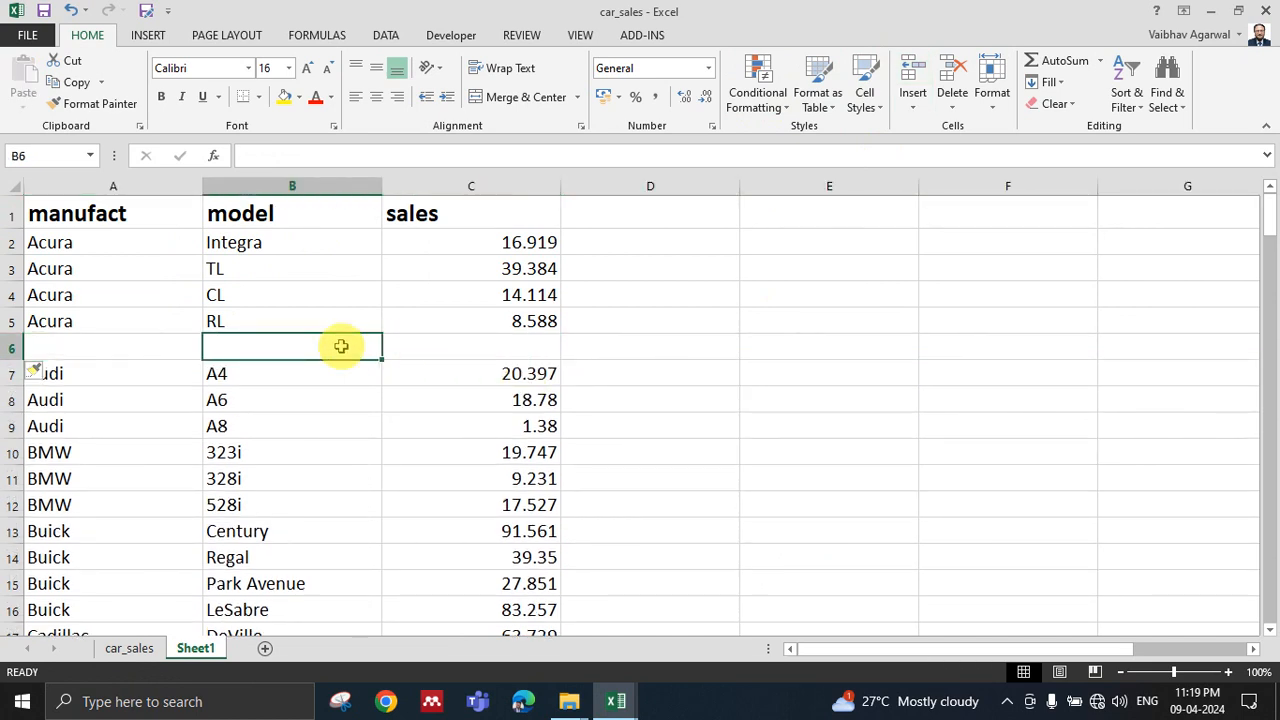
type("Totak")
key("BackSpace")
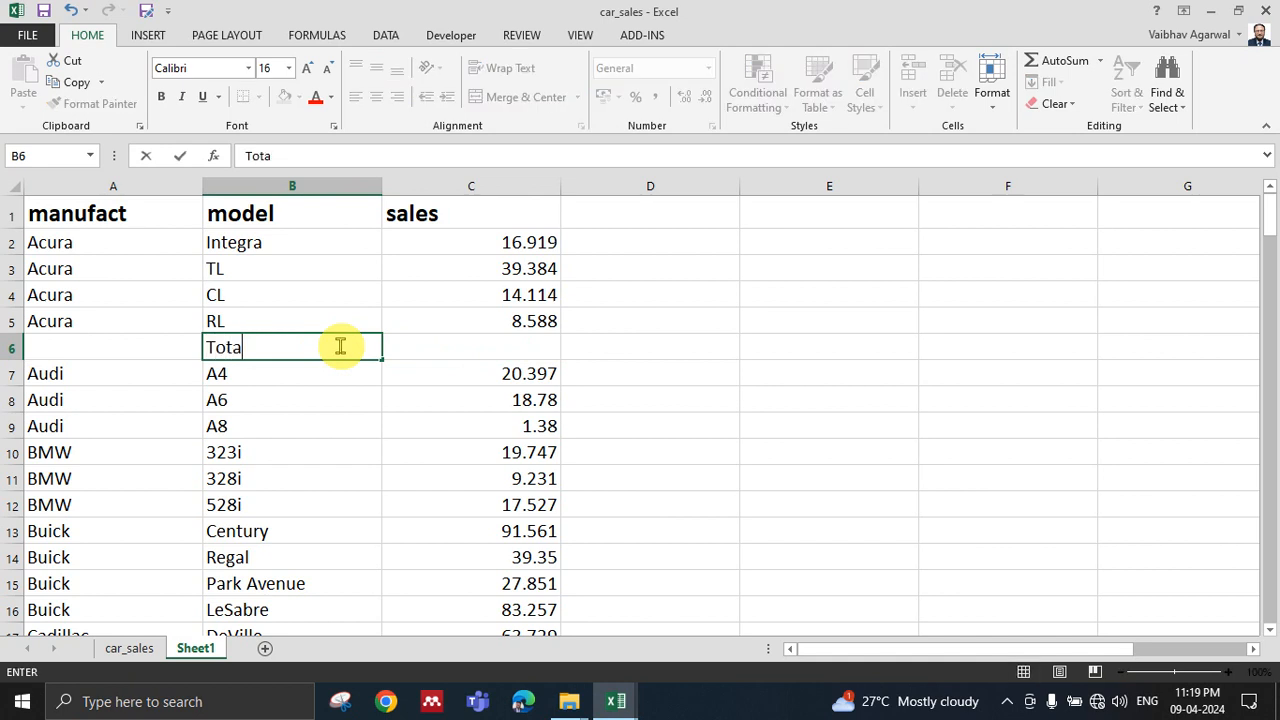
type("l Sales A")
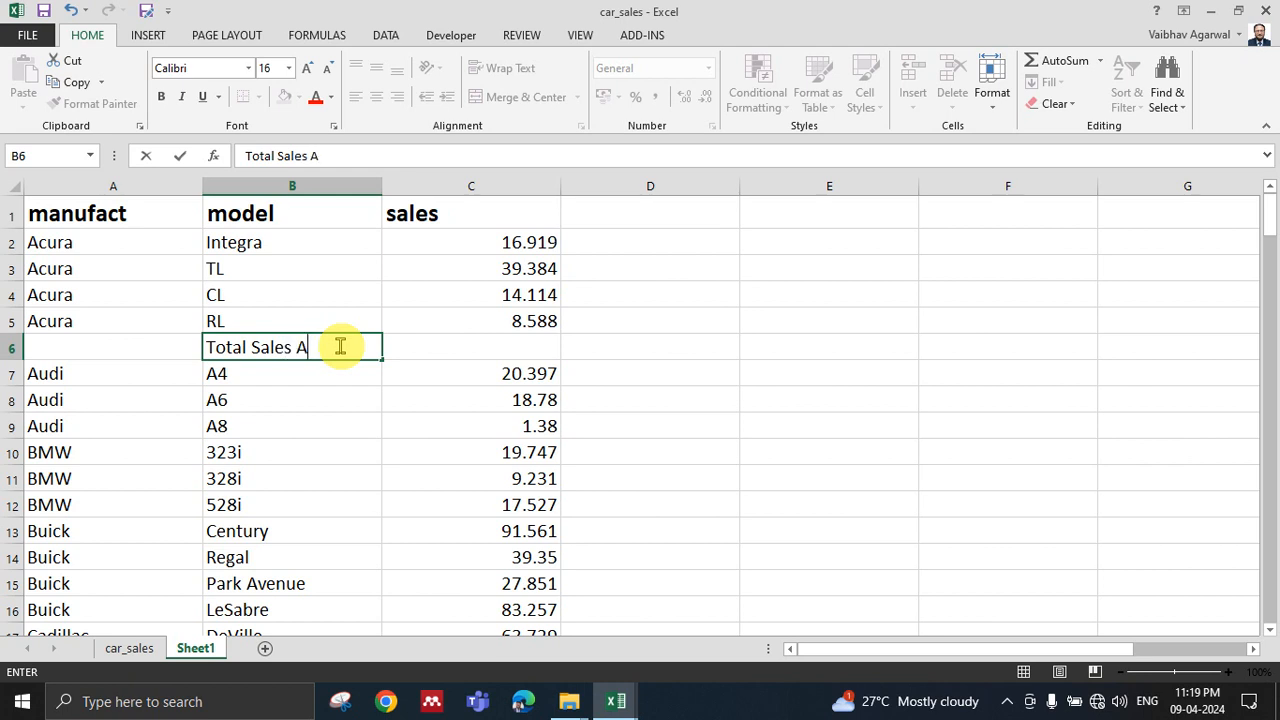
type("cc")
key("BackSpace")
key("BackSpace")
key("BackSpace")
key("BackSpace")
key("BackSpace")
key("BackSpace")
key("BackSpace")
key("BackSpace")
key("BackSpace")
key("BackSpace")
key("BackSpace")
key("BackSpace")
key("BackSpace")
key("BackSpace")
key("BackSpace")
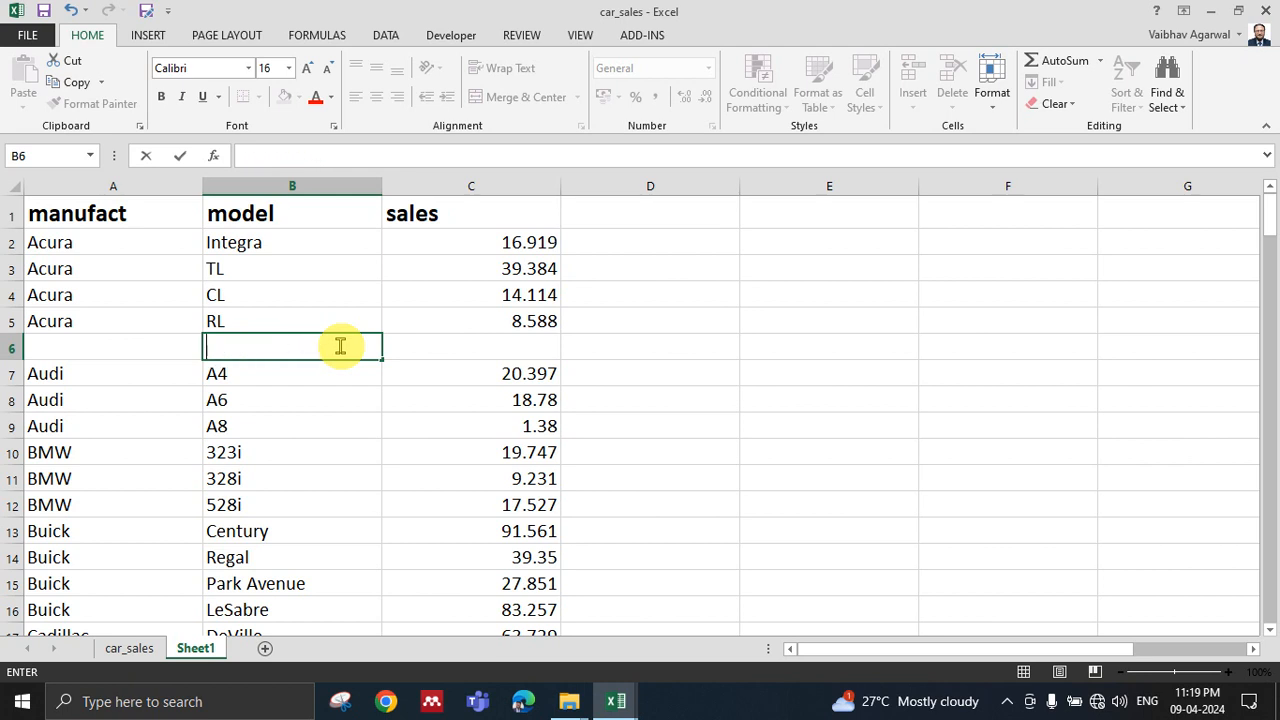
Label cell B6 "Acura Sales" and make the label bold.
type("Acura Sal")
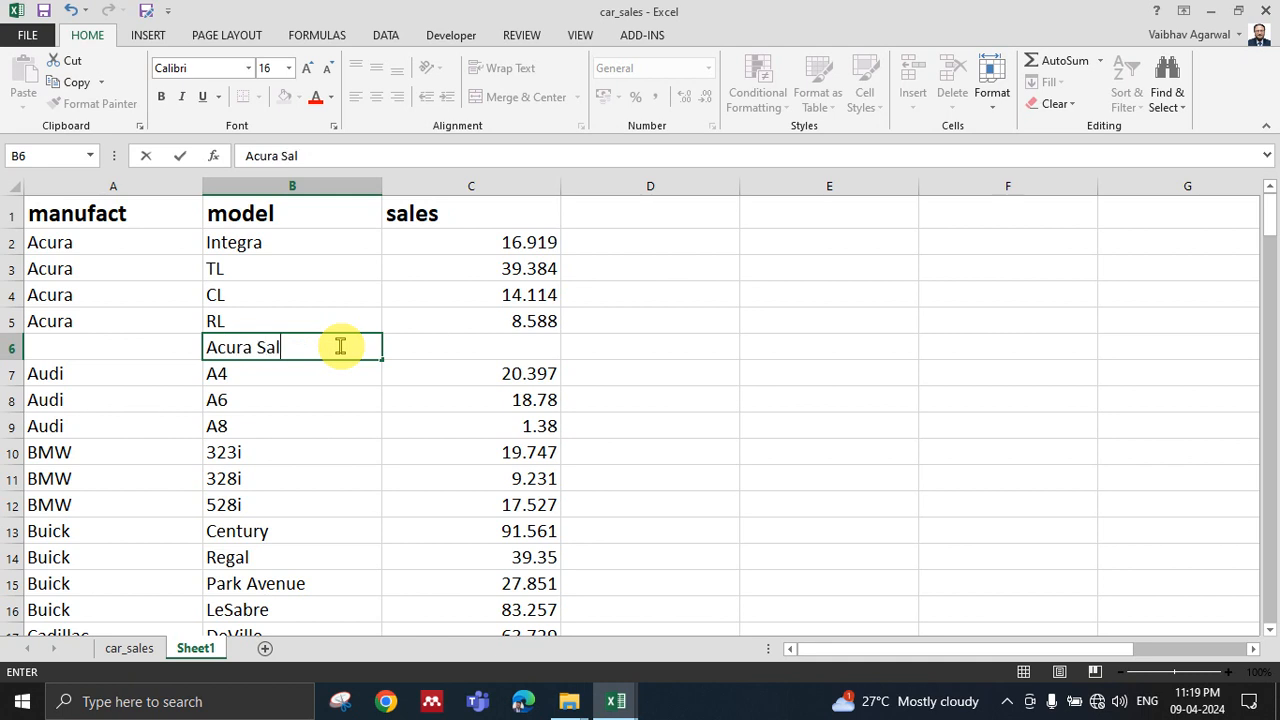
type("es")
left_click(480, 342)
left_click(310, 350)
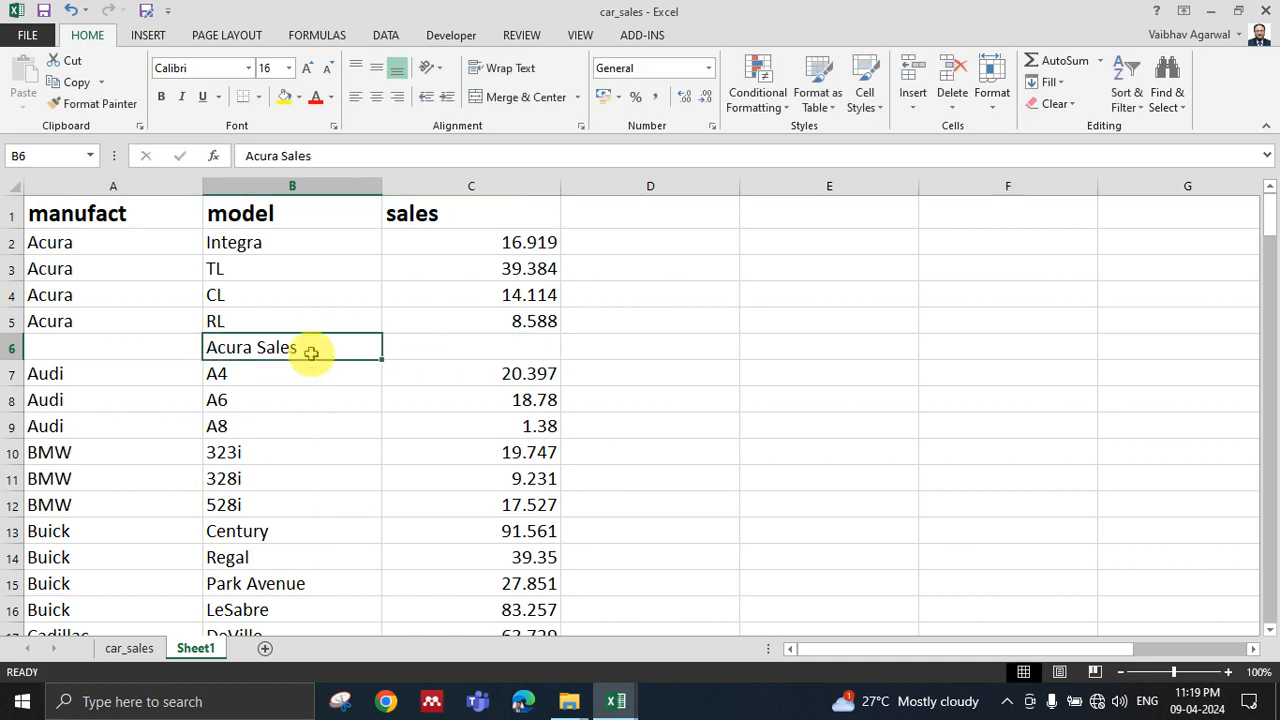
key("ctrl+b")
Total the Acura sales values C2:C5 in cell C6 with a SUM formula.
left_click(443, 346)
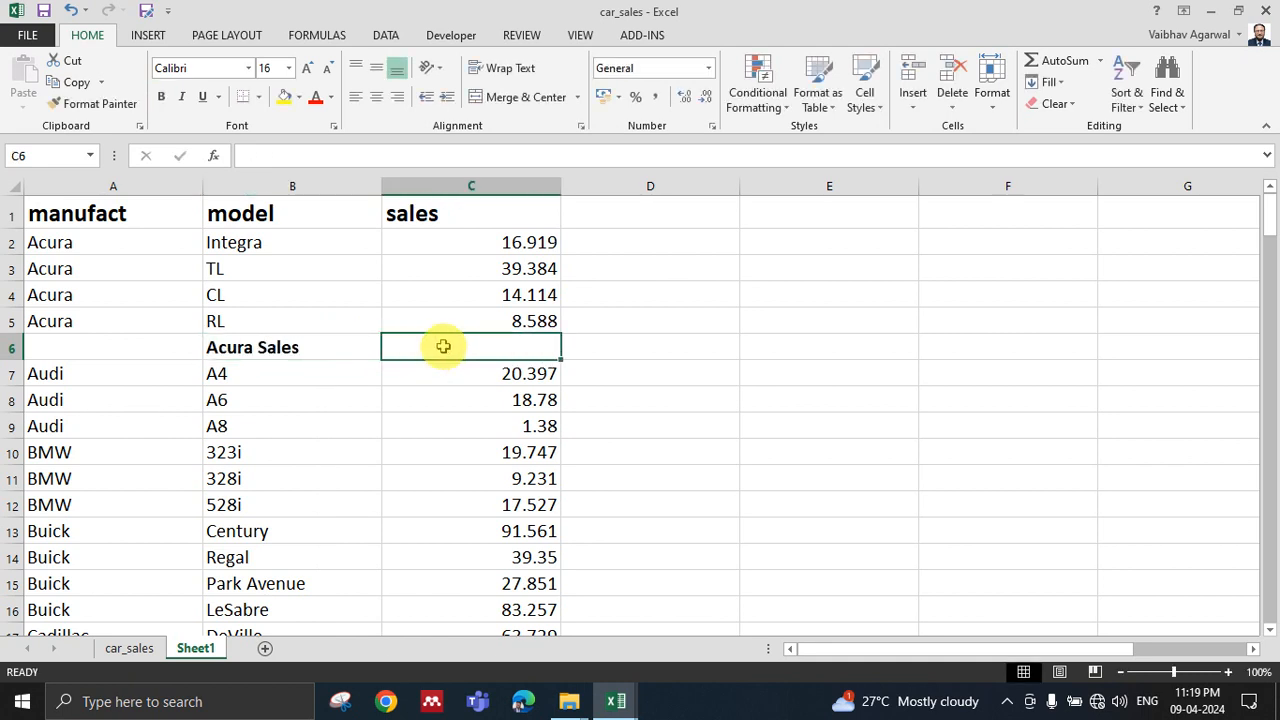
type("=sum")
key("Tab")
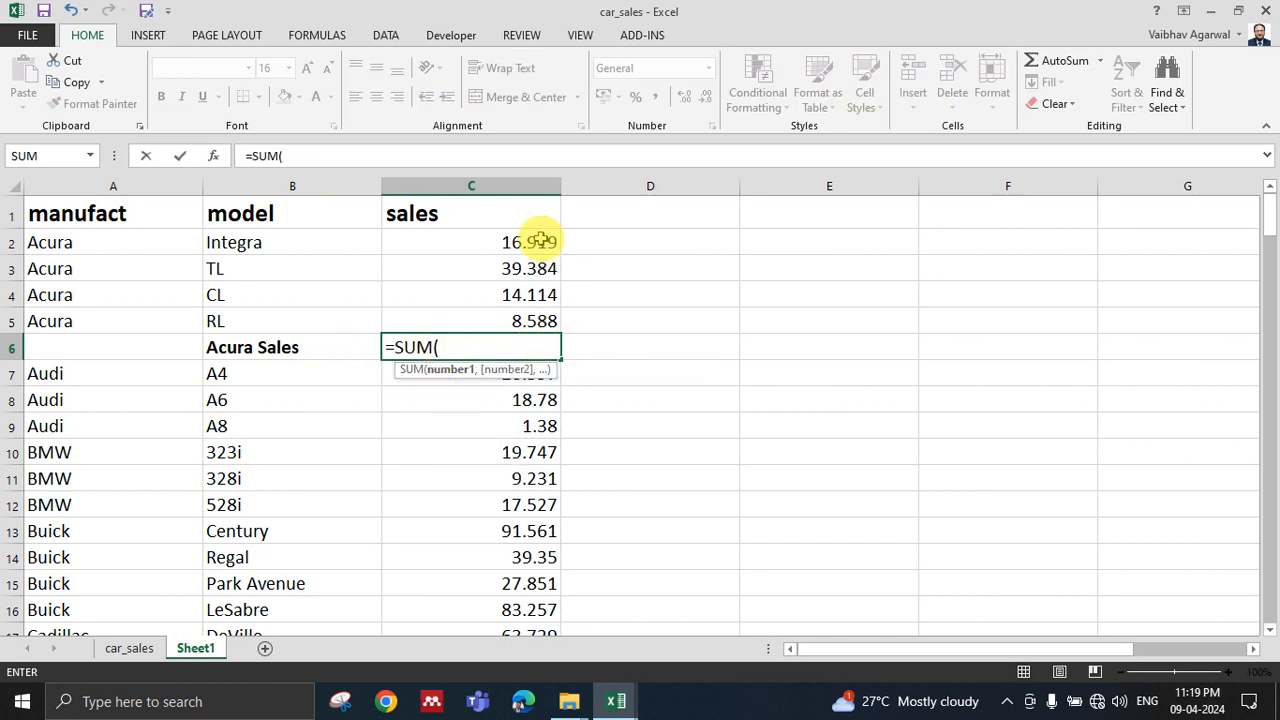
left_click_drag(540, 241, 543, 323)
key("Return")
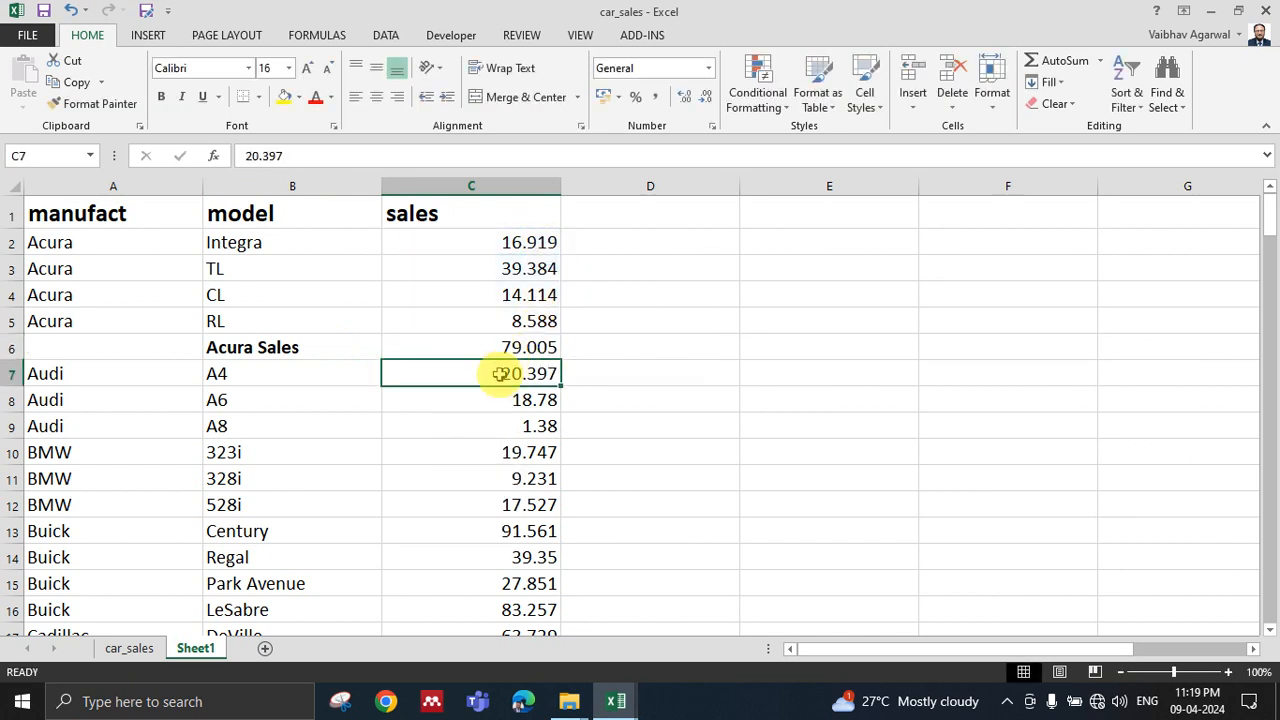
Insert a blank row above the first BMW row and label cell B10 "Audi Sales".
left_click(12, 452)
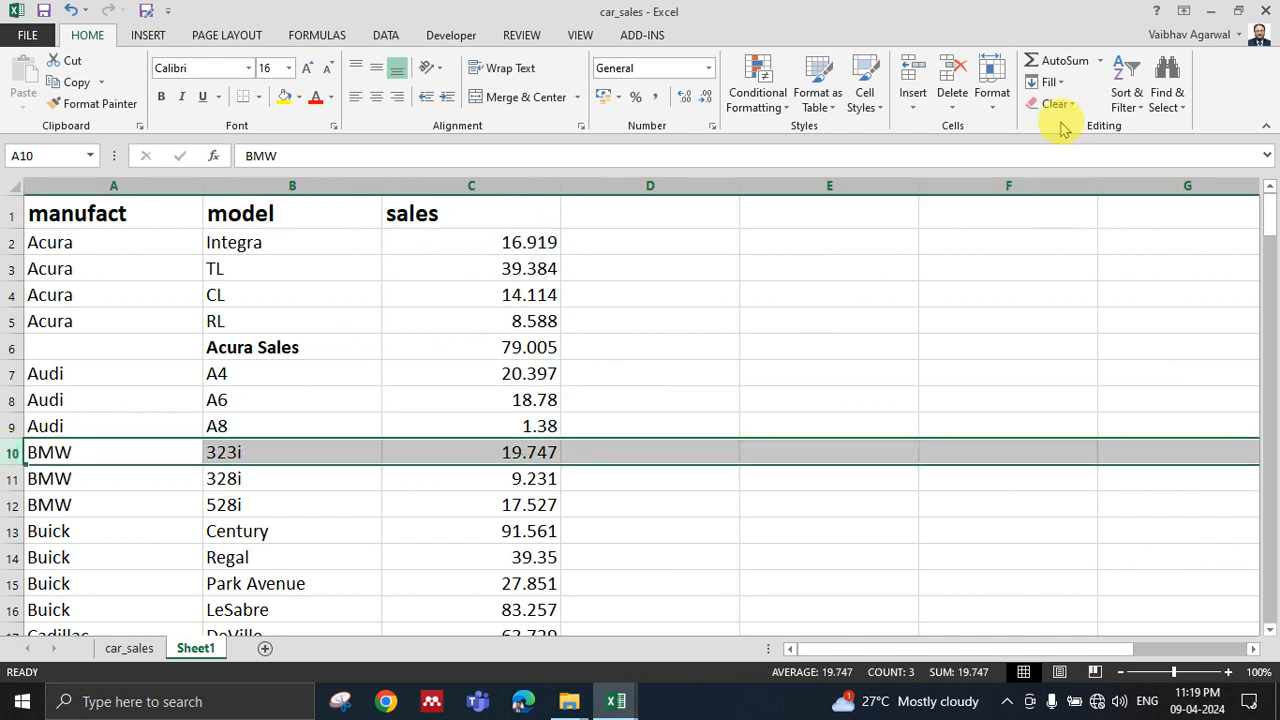
left_click(910, 68)
left_click(318, 457)
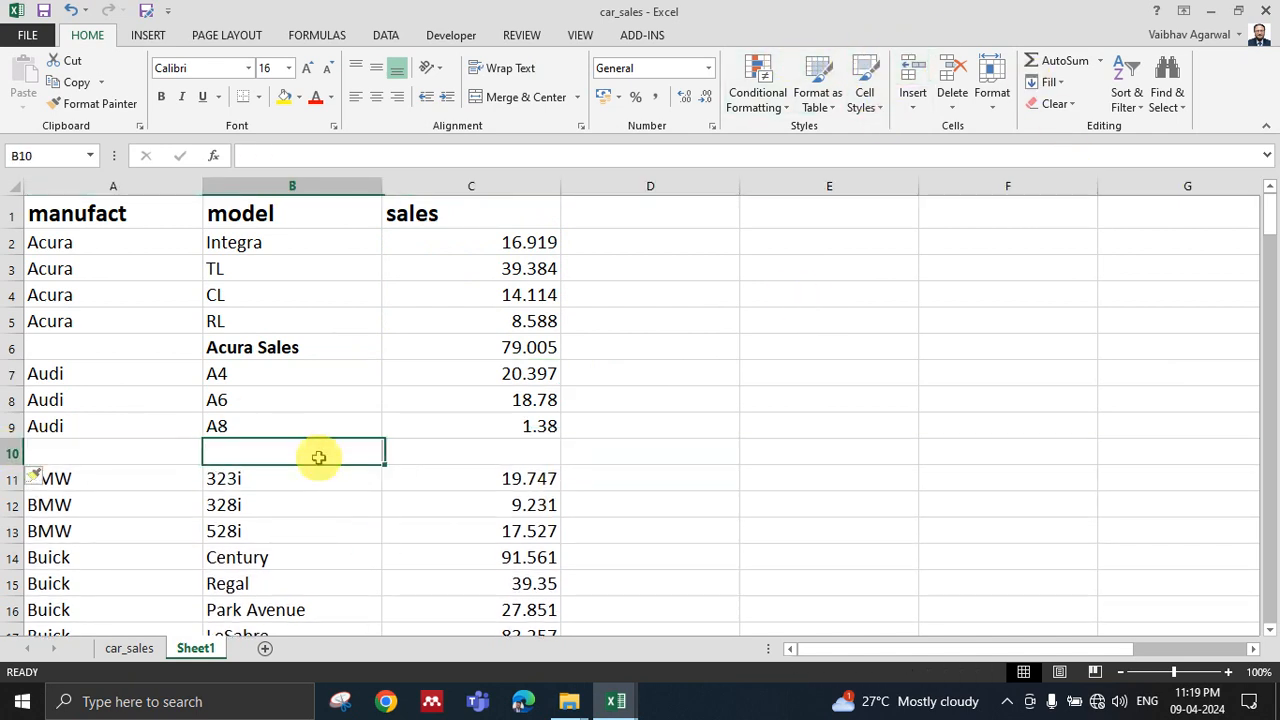
type("Audi Sales")
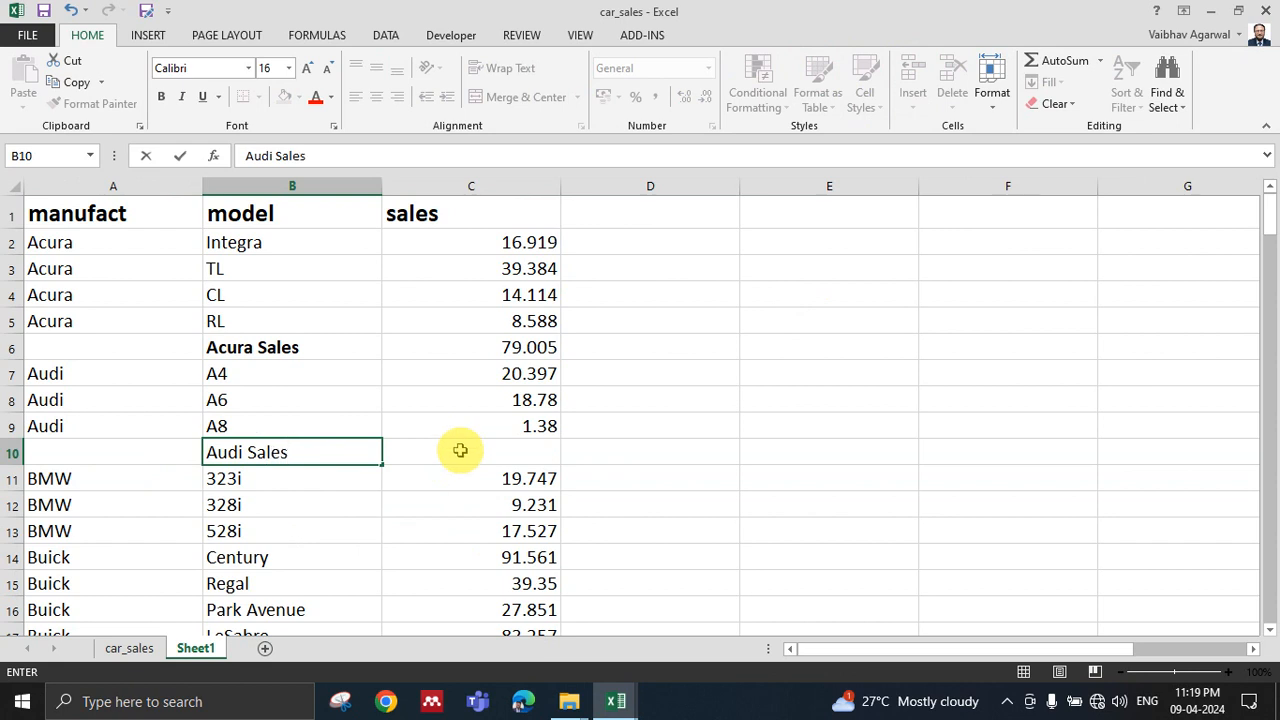
Total the Audi sales values C7:C9 in cell C10 with SUM and make the "Audi Sales" label bold.
left_click(460, 451)
type("=sum")
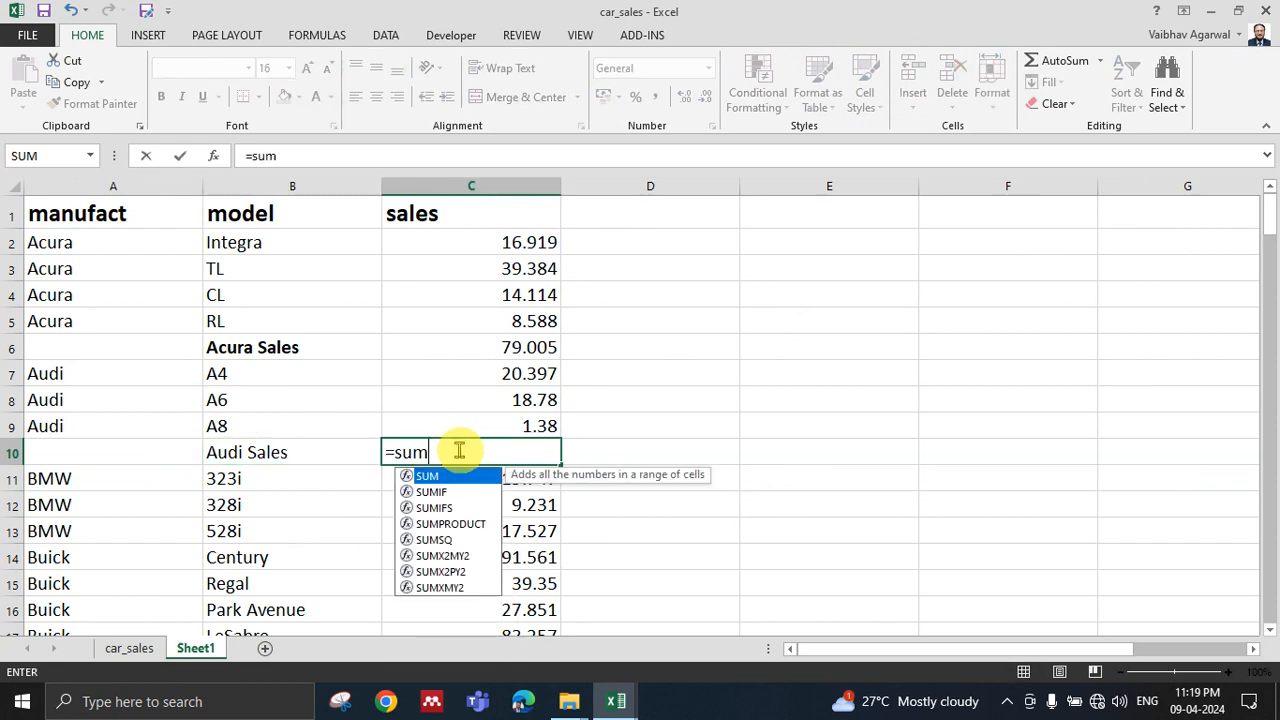
key("Tab")
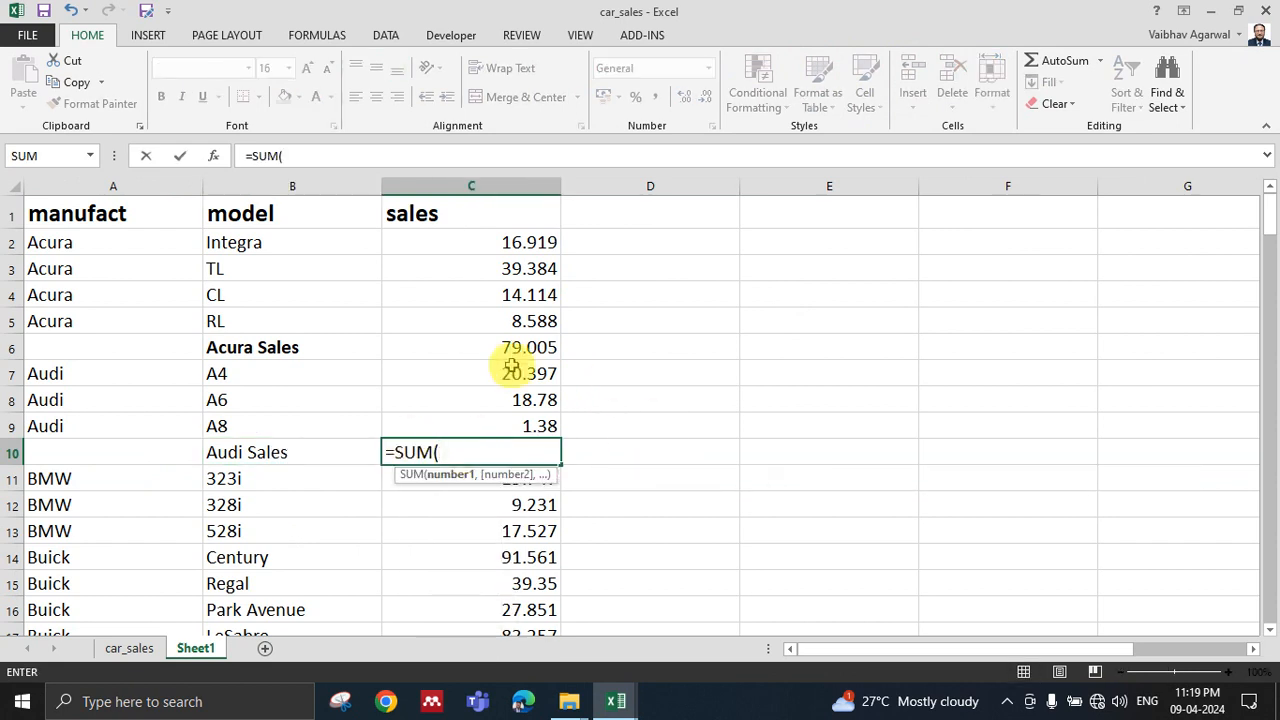
left_click_drag(520, 378, 518, 430)
key("Return")
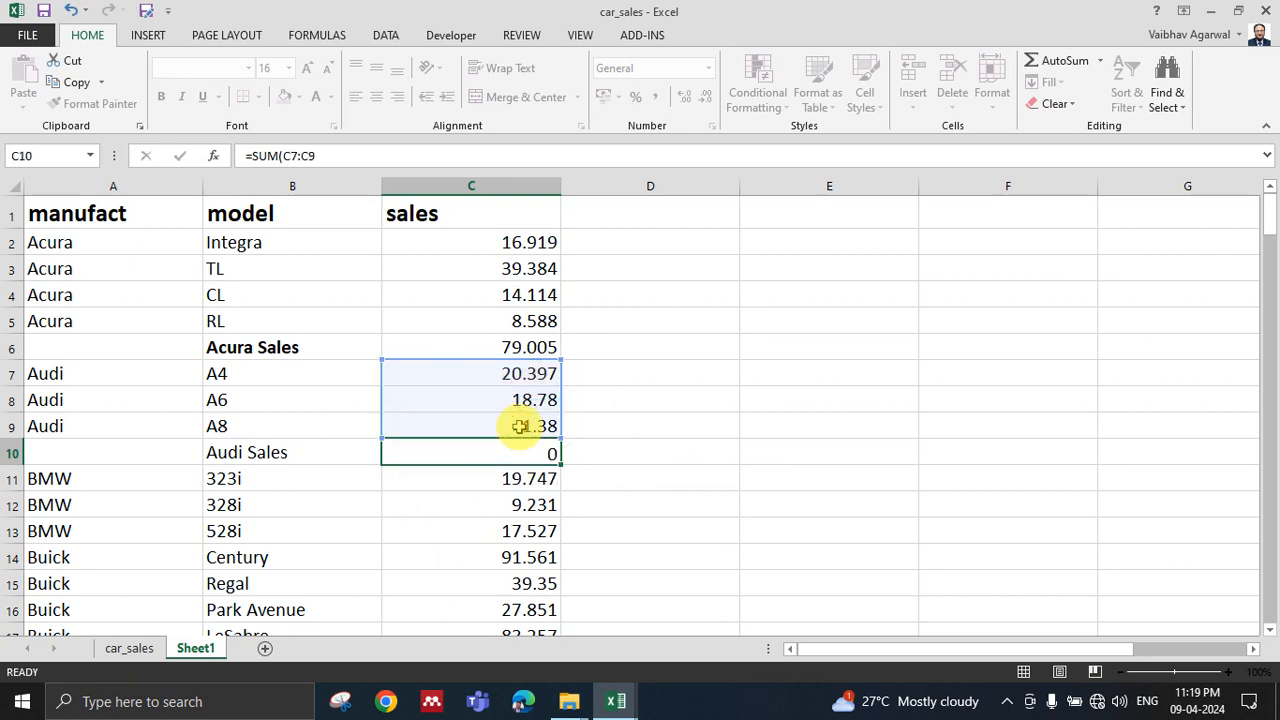
left_click(281, 458)
key("ctrl+b")
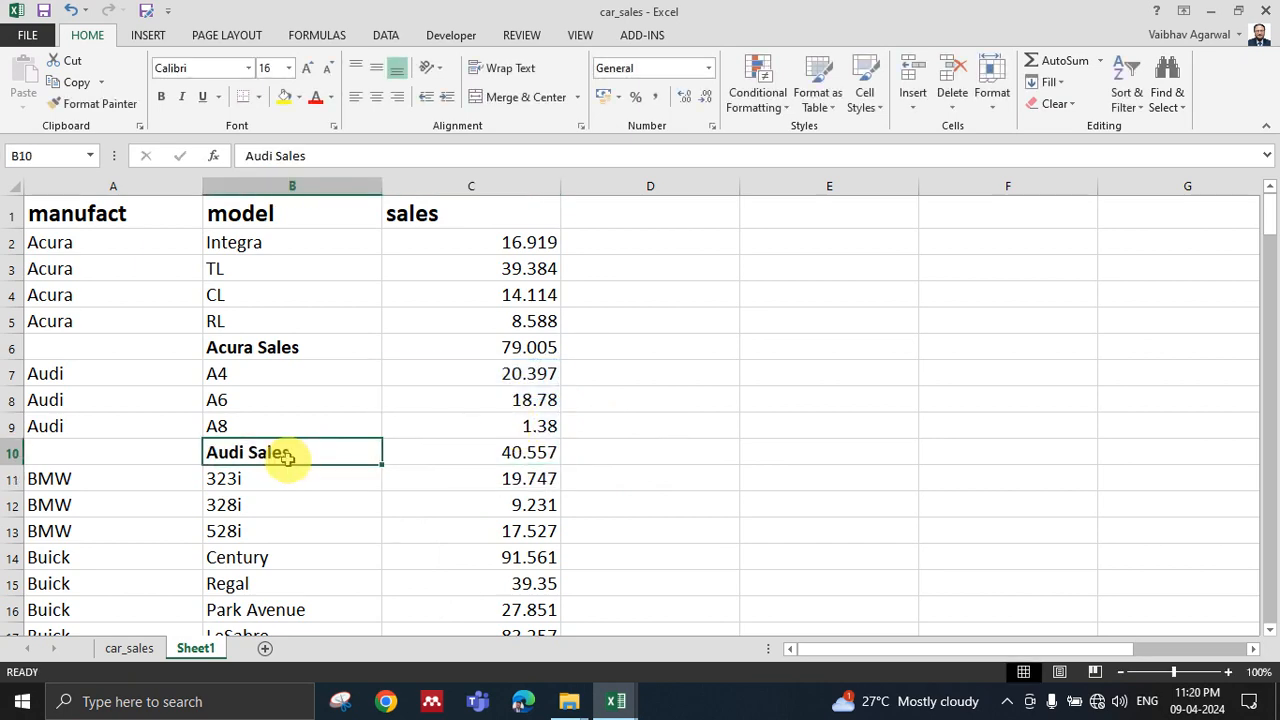
Insert a blank row above the first Buick row and label cell B14 "BMW Sales".
scroll(276, 452, "down", 1)
left_click(12, 447)
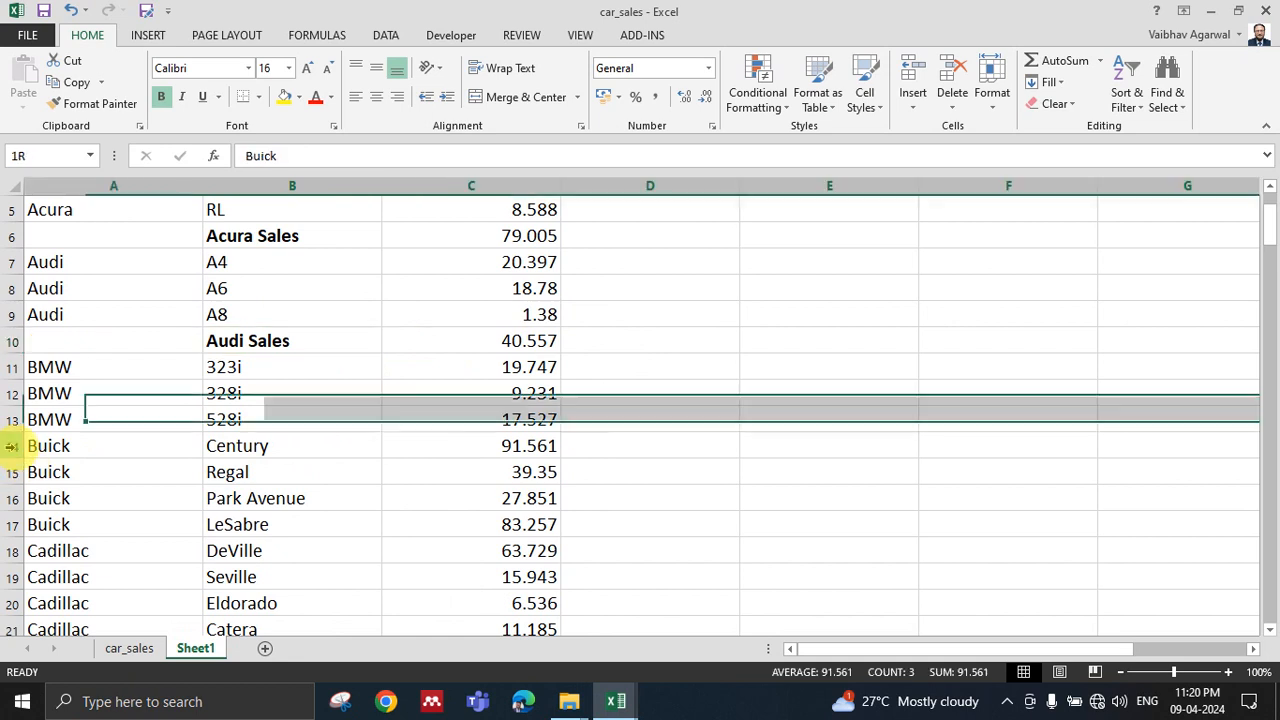
left_click(907, 72)
left_click(286, 450)
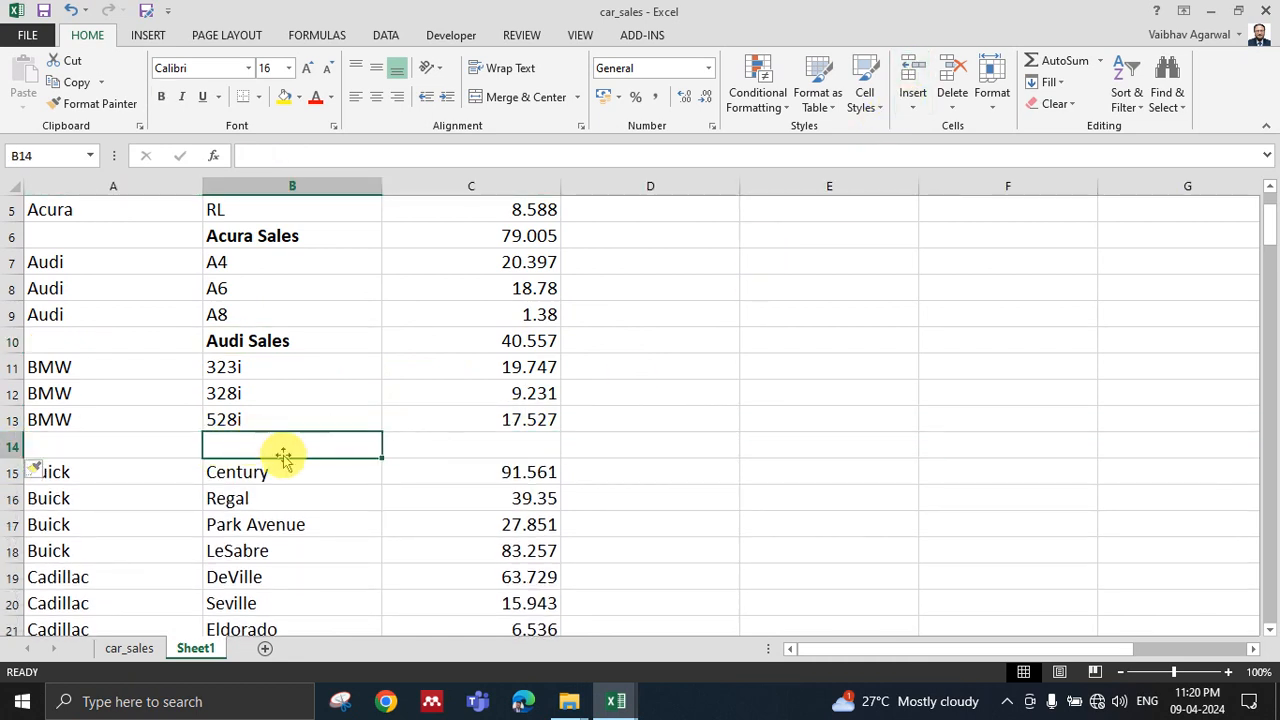
type("B")
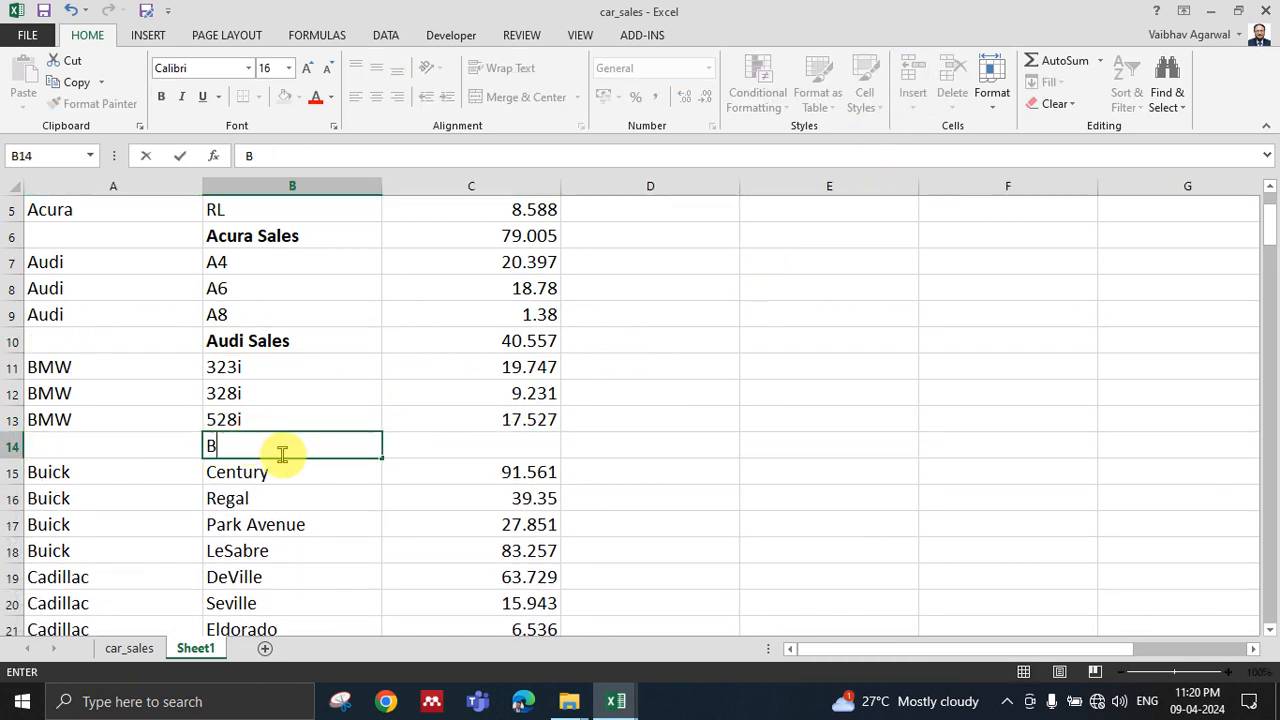
type("MW Sales")
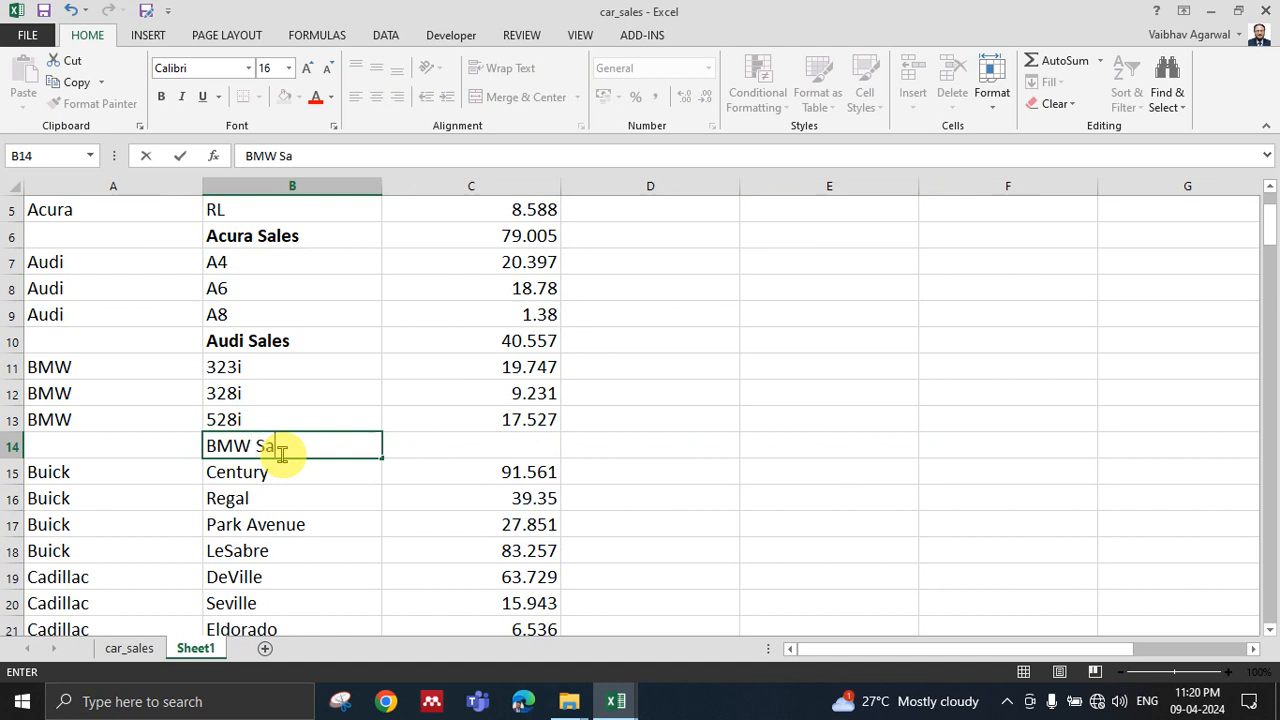
Total the BMW sales values C11:C13 in cell C14 with SUM and make the "BMW Sales" label bold.
left_click(501, 440)
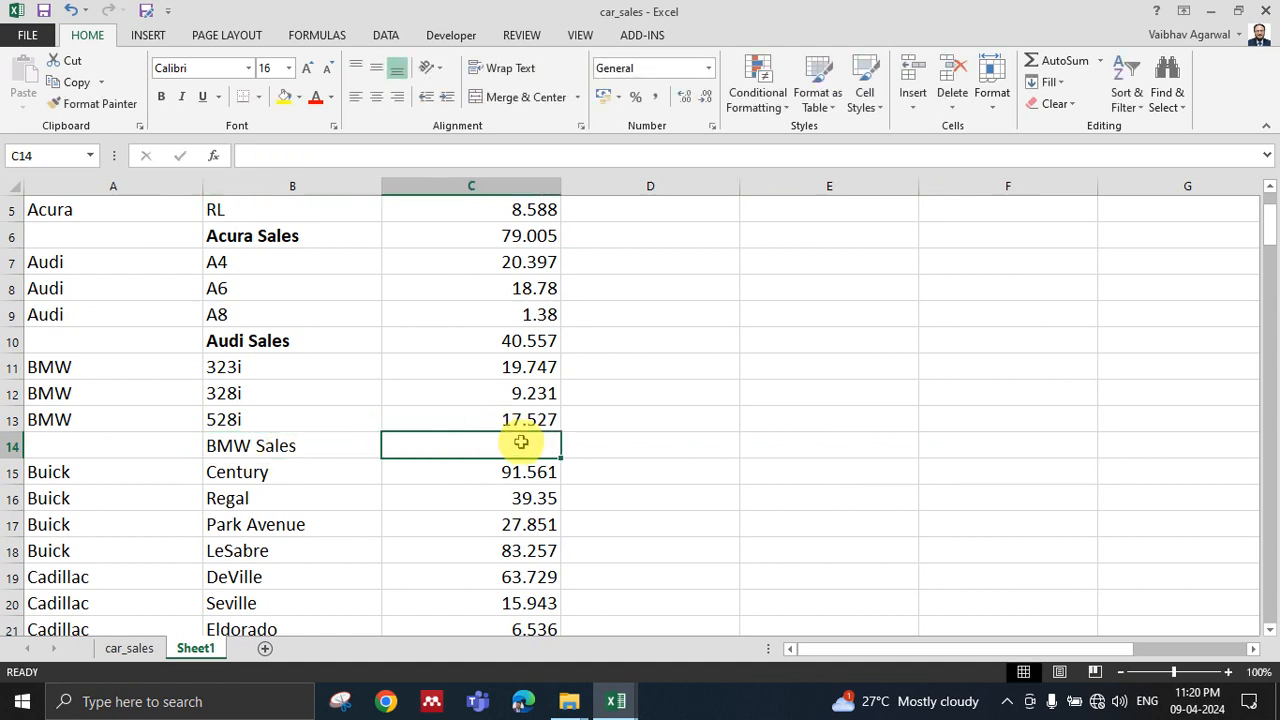
type("=sum")
key("Tab")
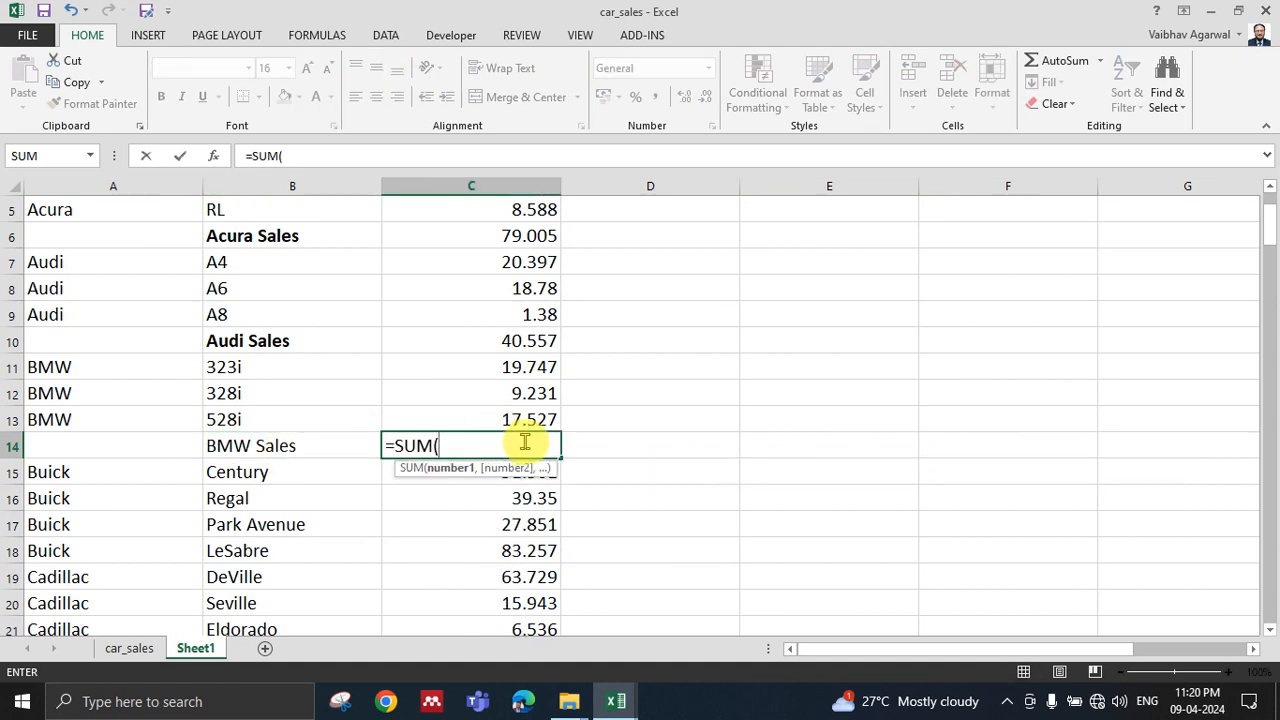
left_click_drag(521, 368, 520, 418)
key("Return")
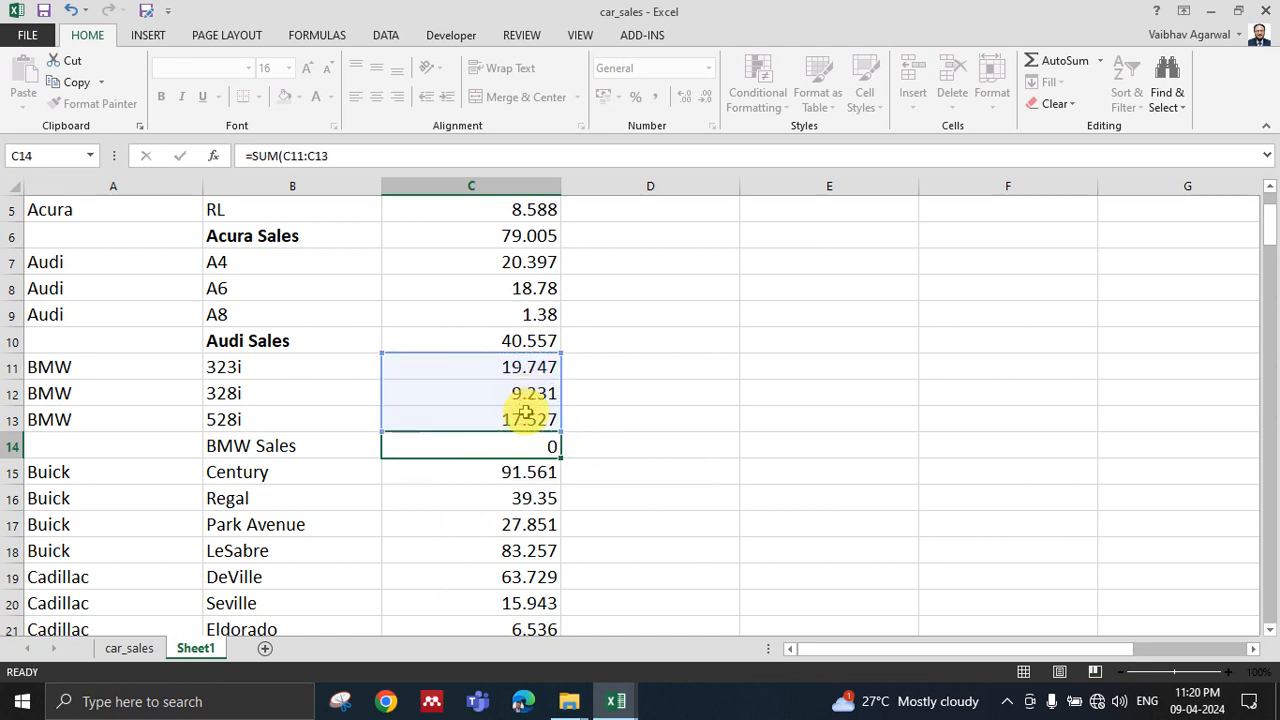
left_click(229, 444)
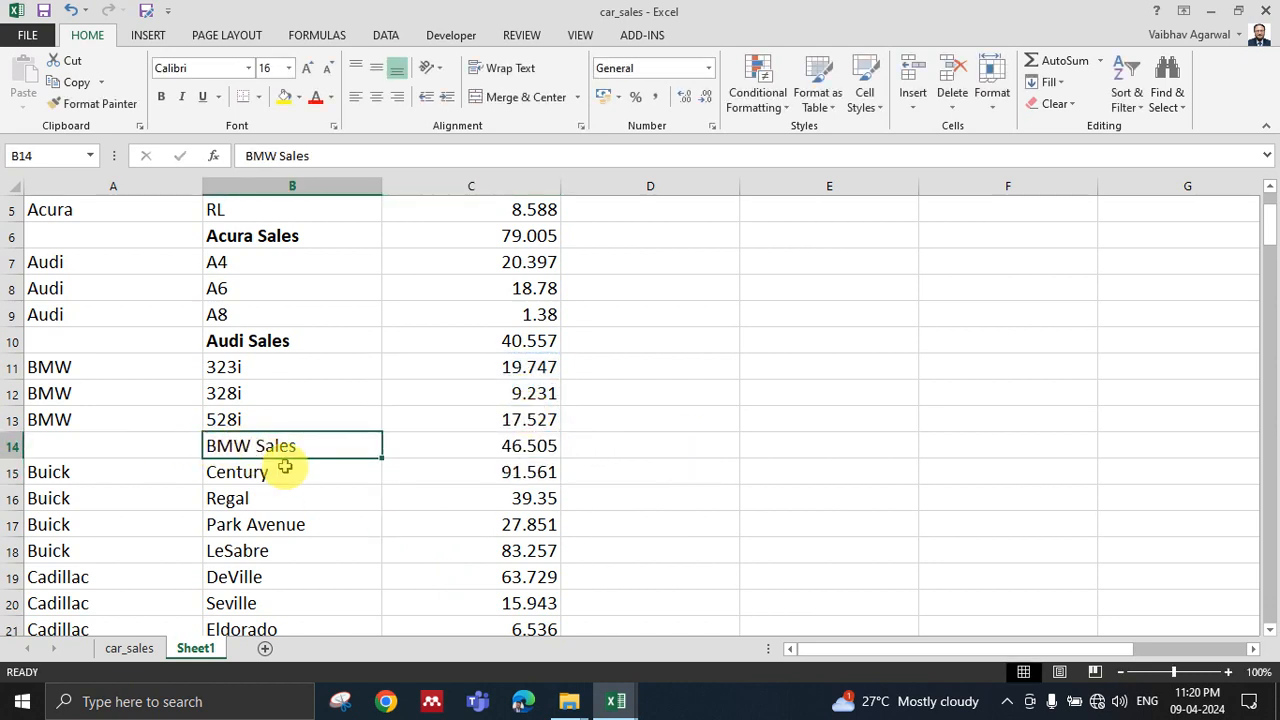
key("ctrl+b")
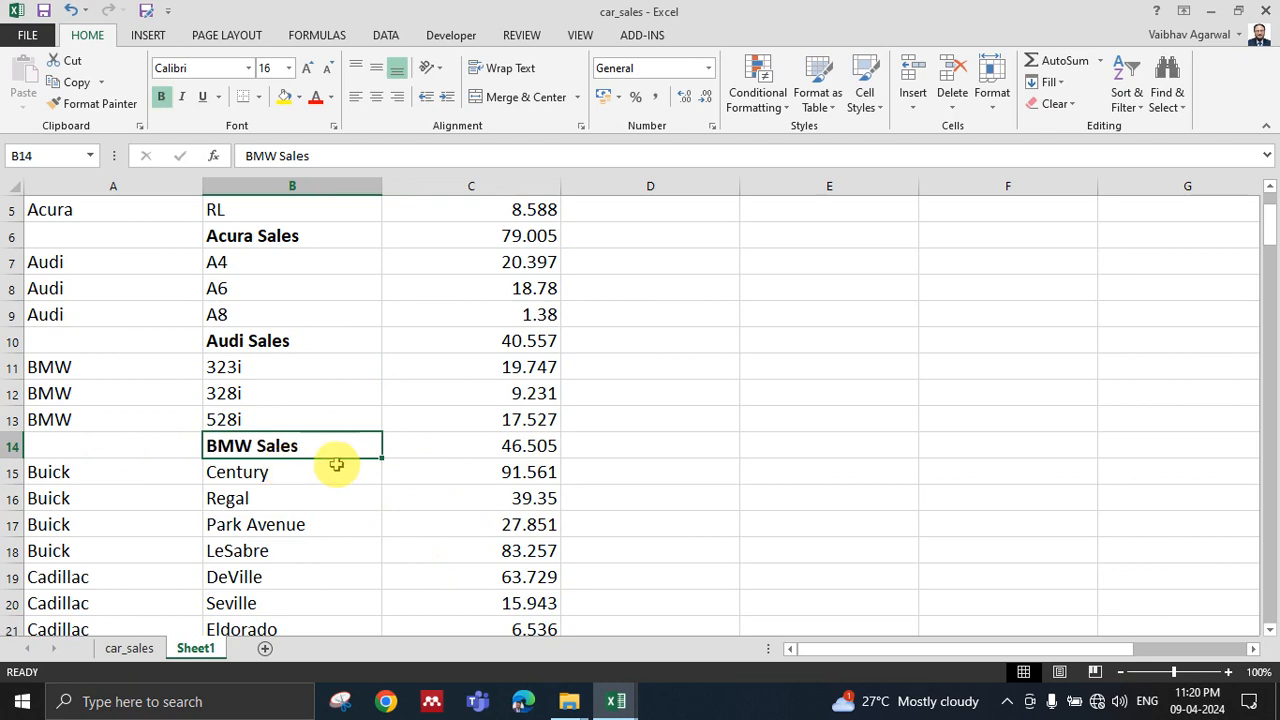
Insert a blank row above the first Cadillac row and label cell B19 "Buick Sales".
scroll(330, 462, "down", 3)
left_click(10, 367)
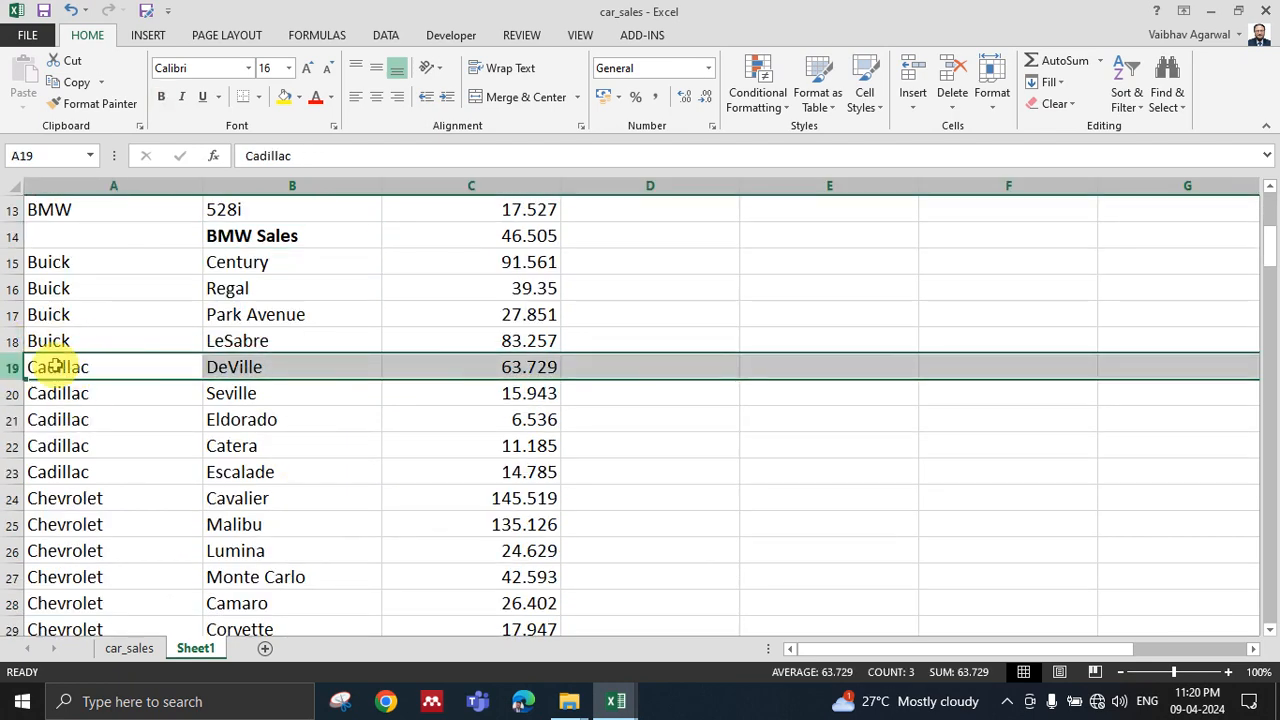
left_click(913, 72)
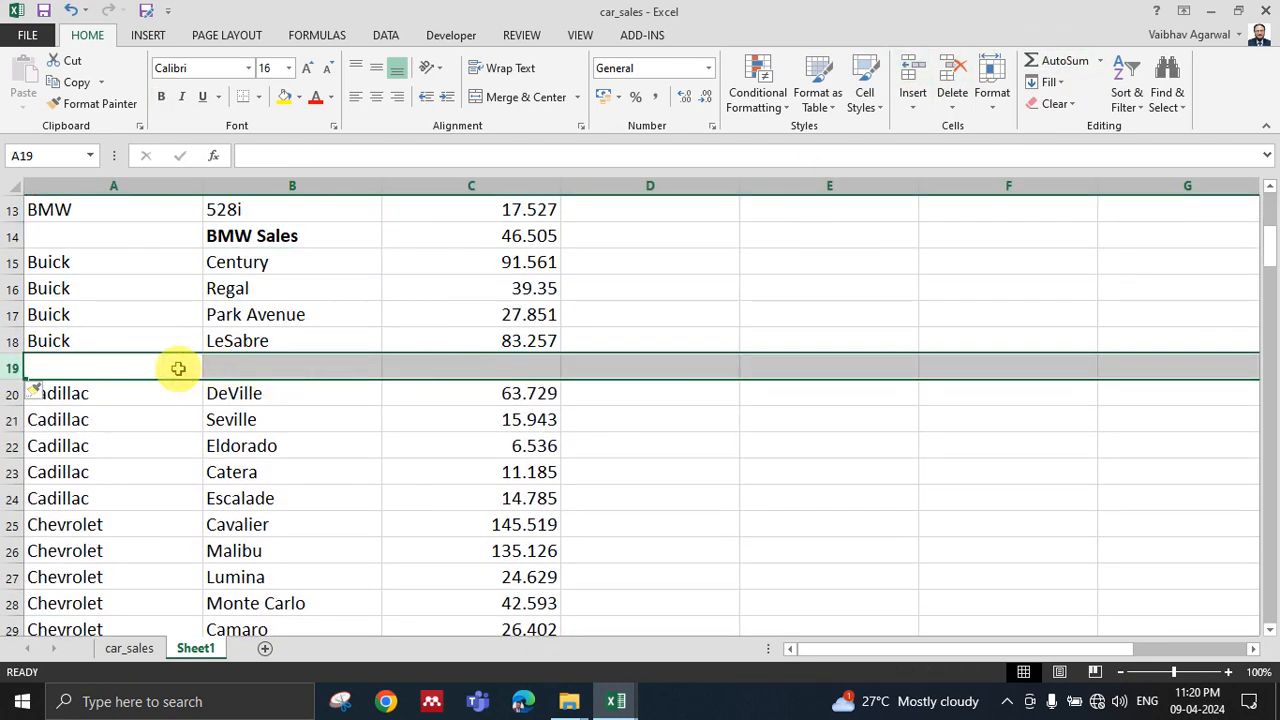
left_click(106, 346)
key("ctrl+c")
left_click_drag(268, 393, 268, 371)
left_click(266, 368)
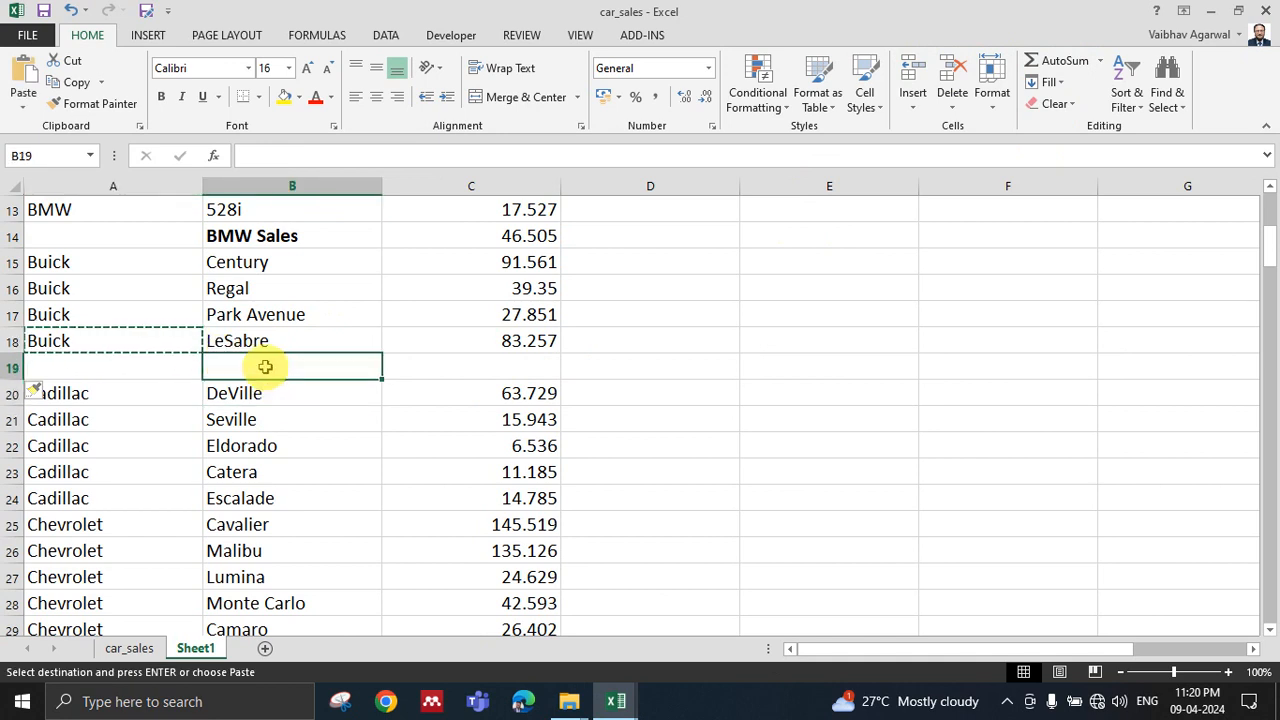
type("Buick ")
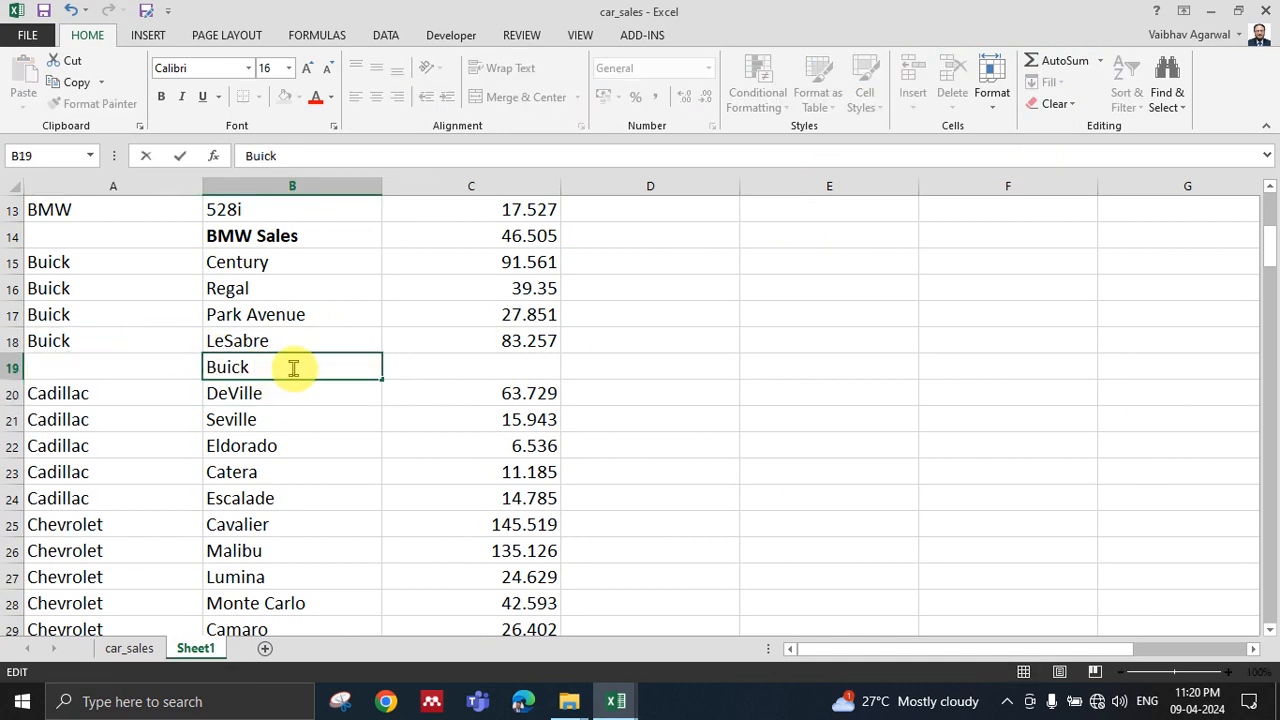
type("Sales")
Total the Buick sales values C15:C18 in cell C19 with SUM and make the "Buick Sales" label bold.
key("Tab")
type("=SUM(")
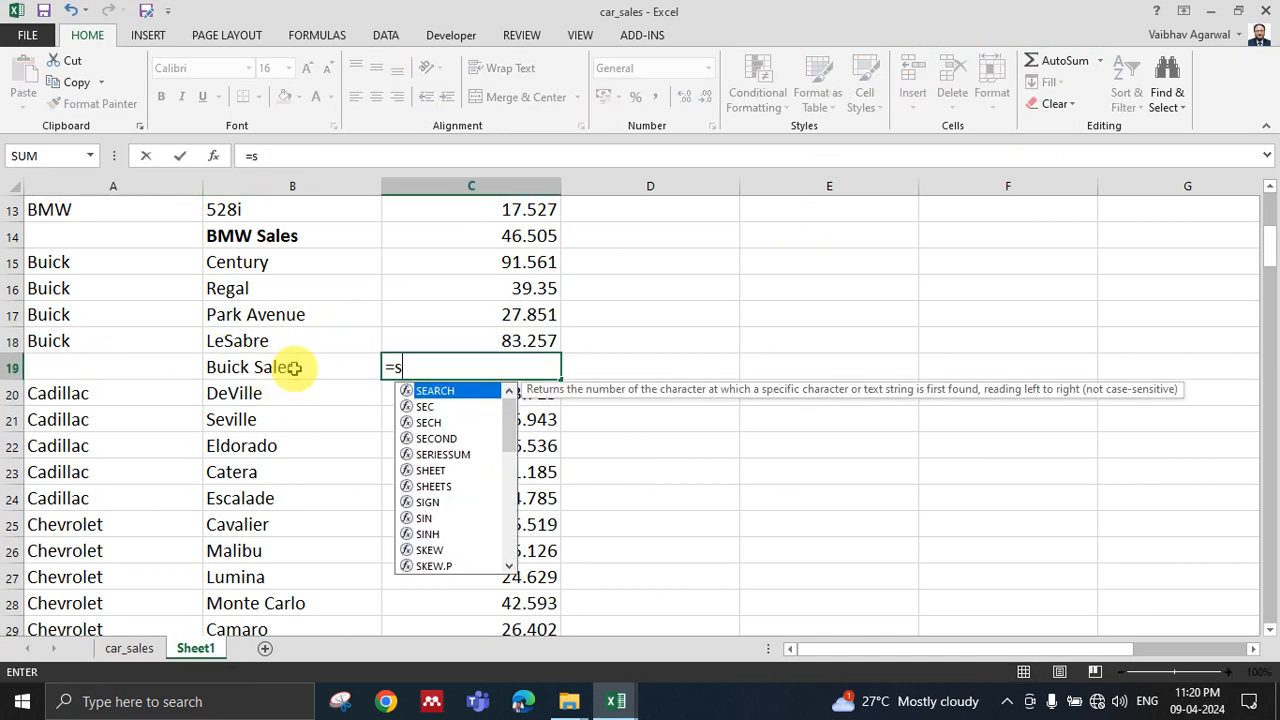
left_click_drag(540, 265, 535, 333)
key("Return")
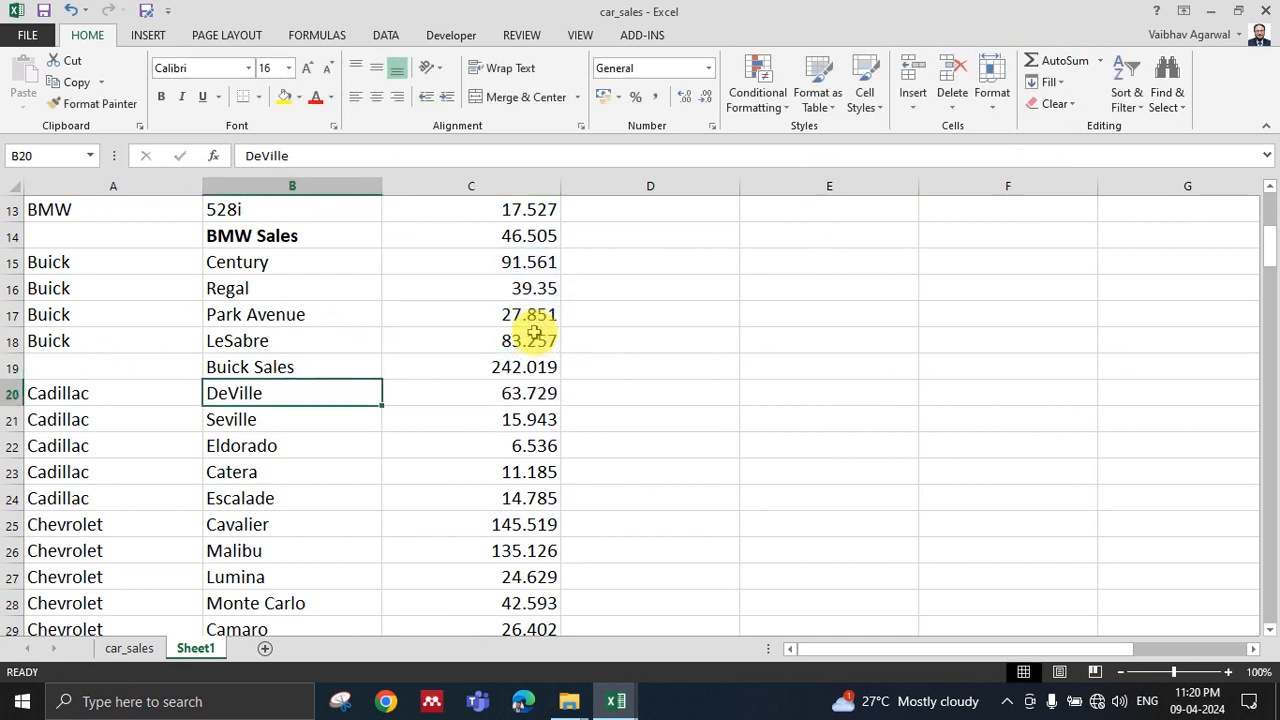
left_click(307, 370)
key("ctrl+b")
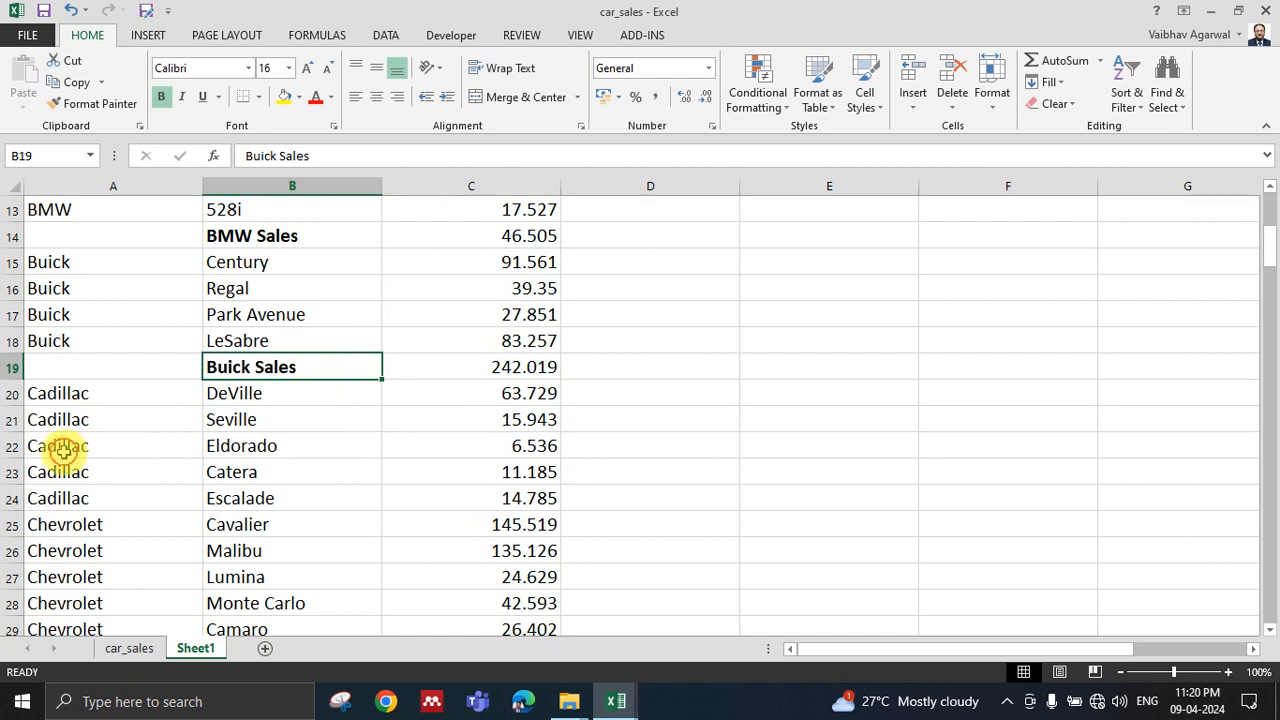
Insert a blank row above the first Chevrolet row and label cell B25 "Cadillac Sales", reusing the copied manufacturer name.
left_click(63, 446)
left_click(12, 524)
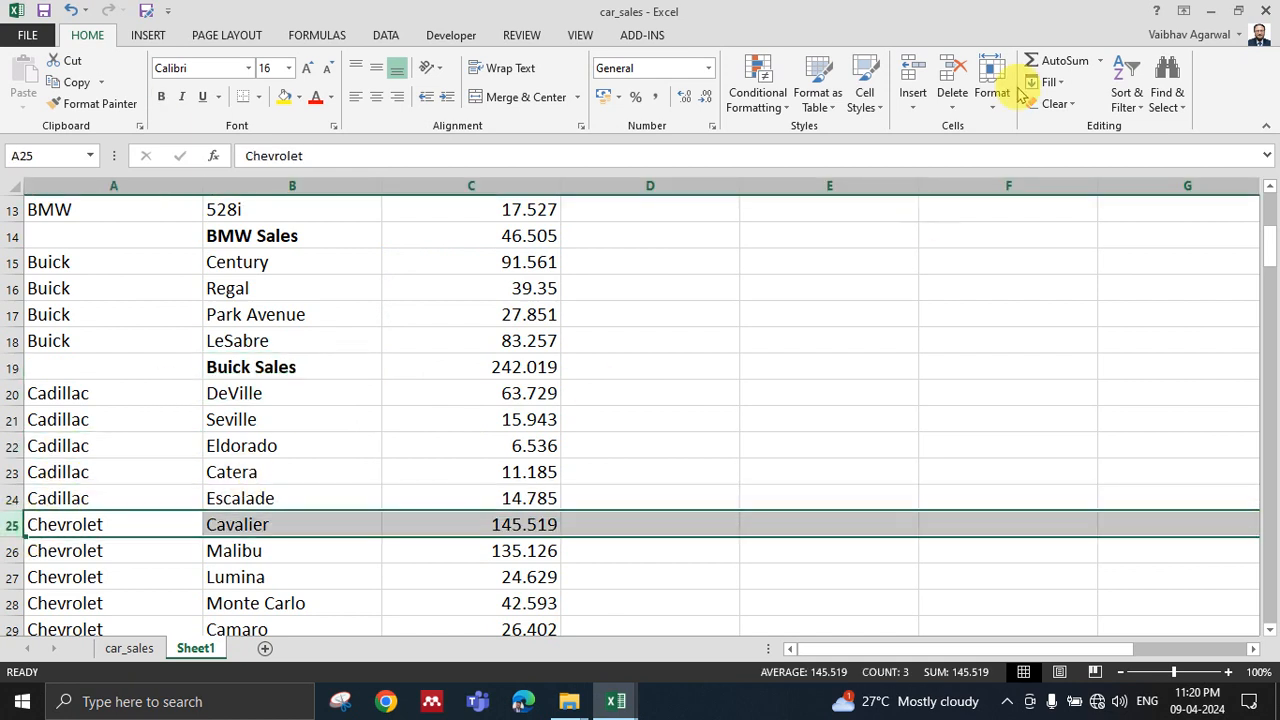
left_click(911, 72)
left_click(88, 495)
key("ctrl+c")
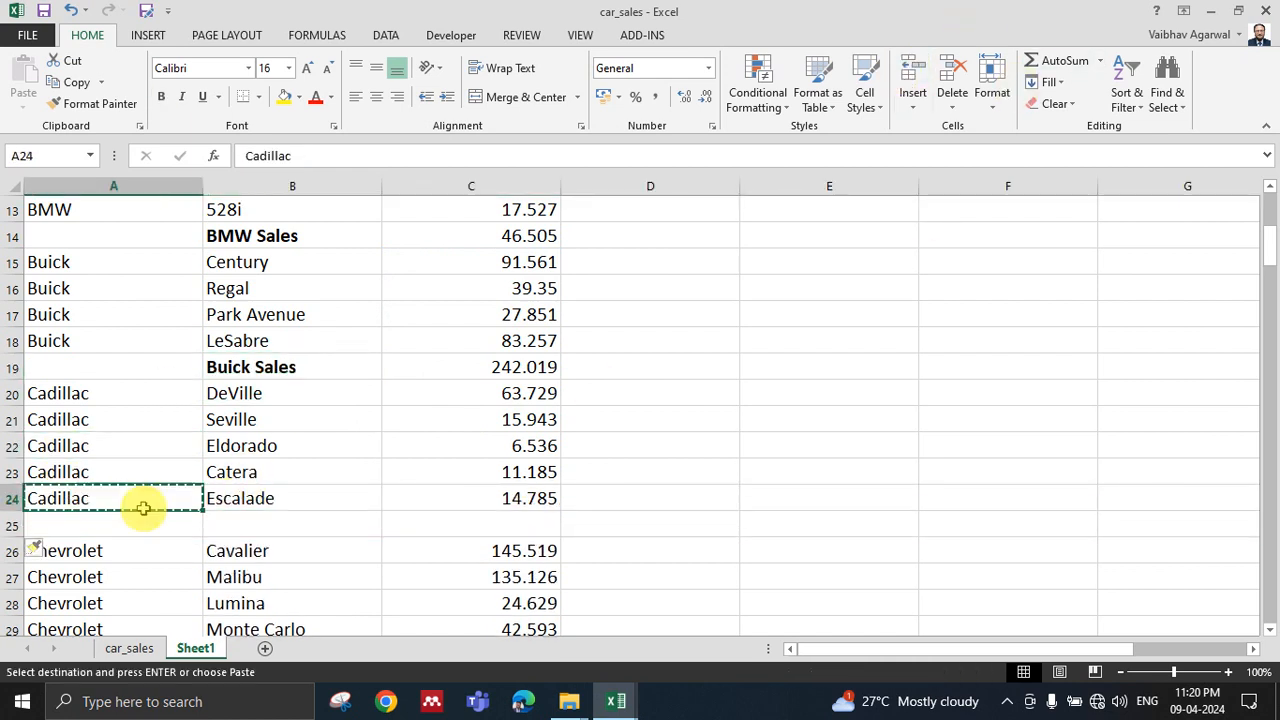
left_click(280, 520)
key("ctrl+v")
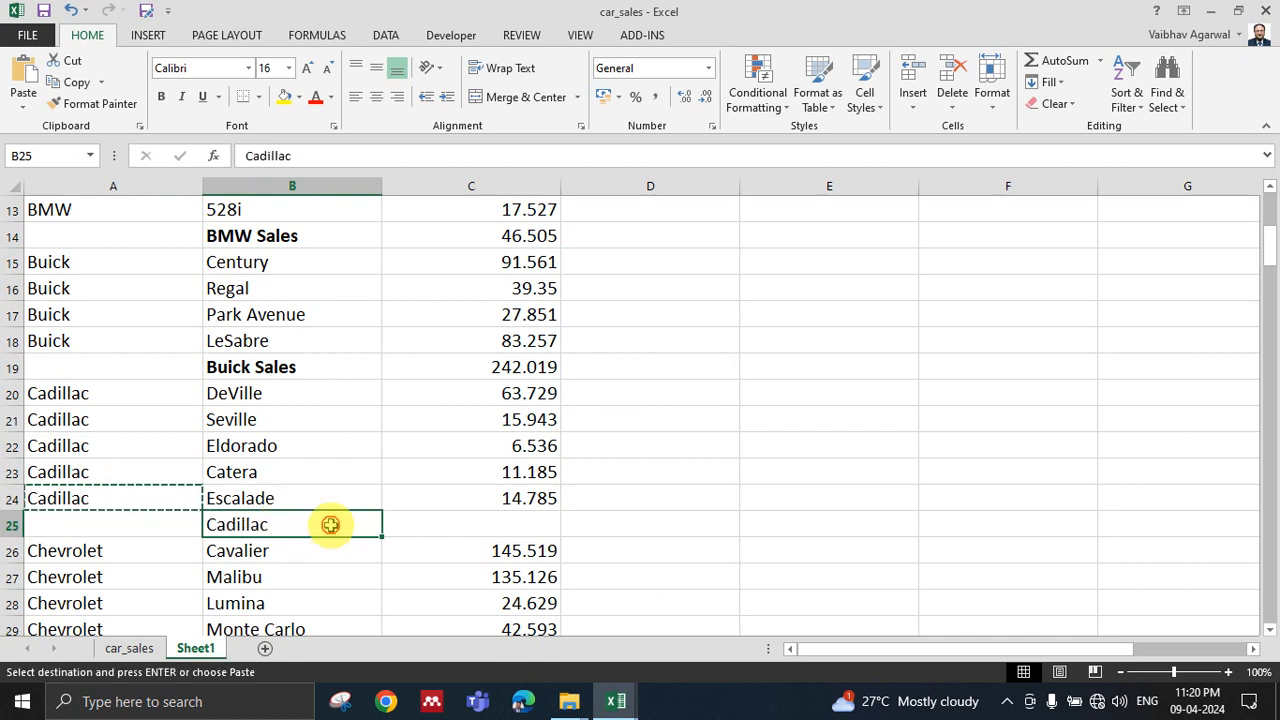
double_click(330, 524)
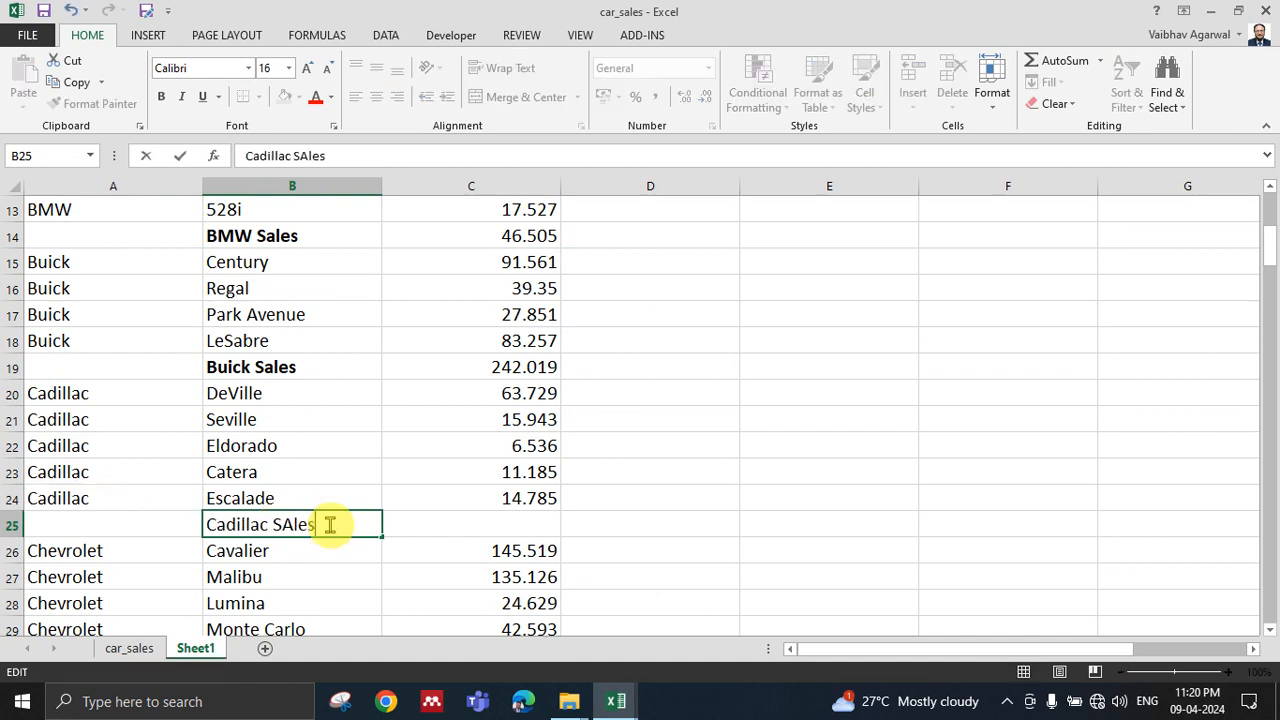
left_click(443, 543)
Total the Cadillac sales values C20:C24 in cell C25 with a SUM formula.
left_click(438, 530)
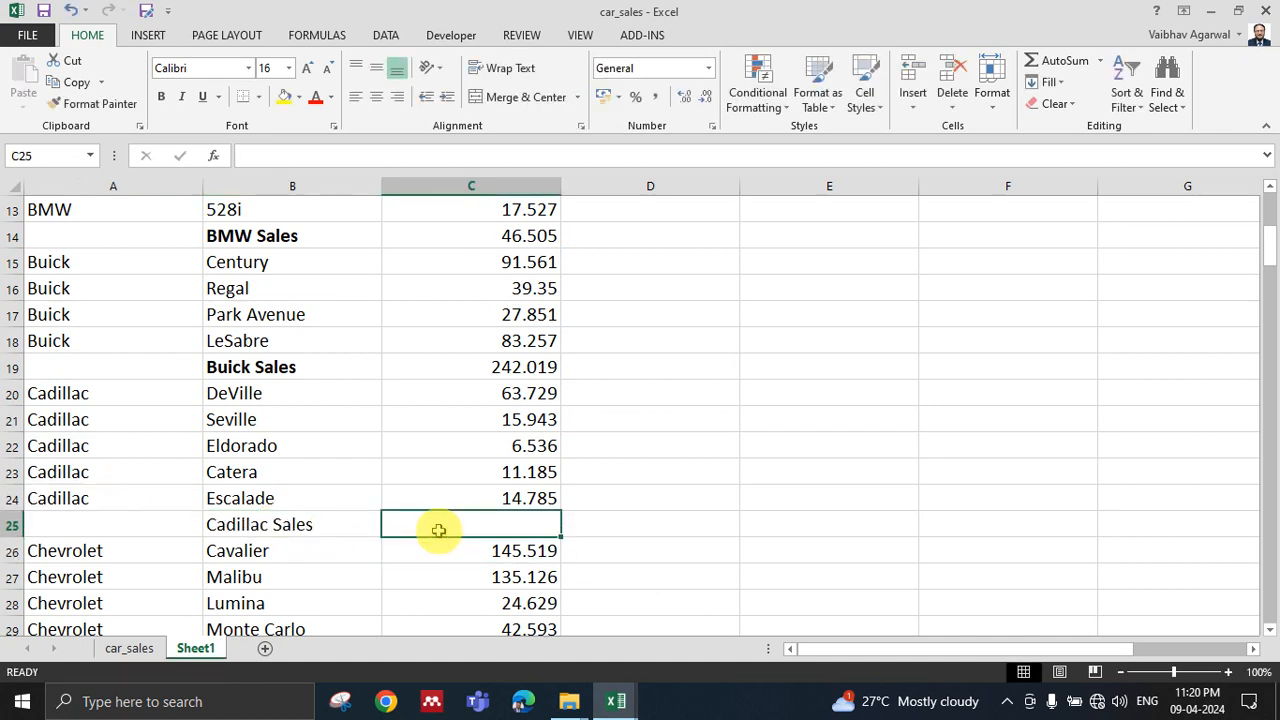
type("=SU")
key("Tab")
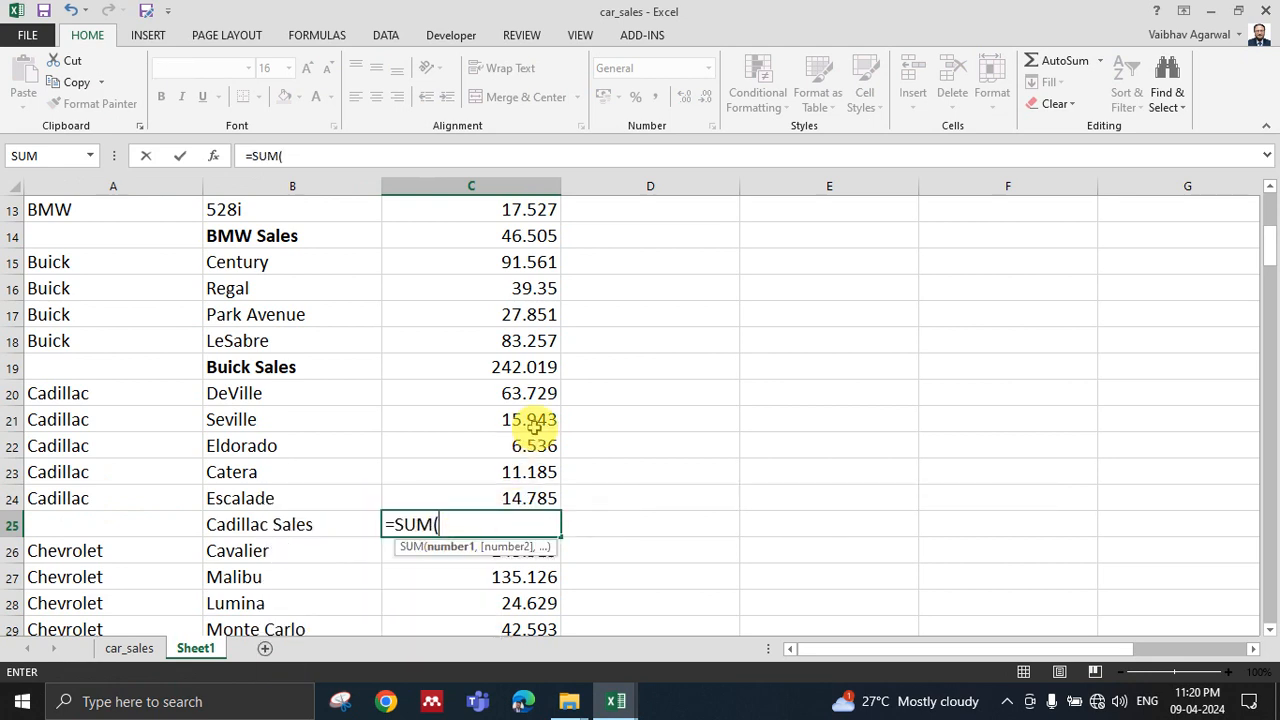
left_click_drag(538, 395, 501, 490)
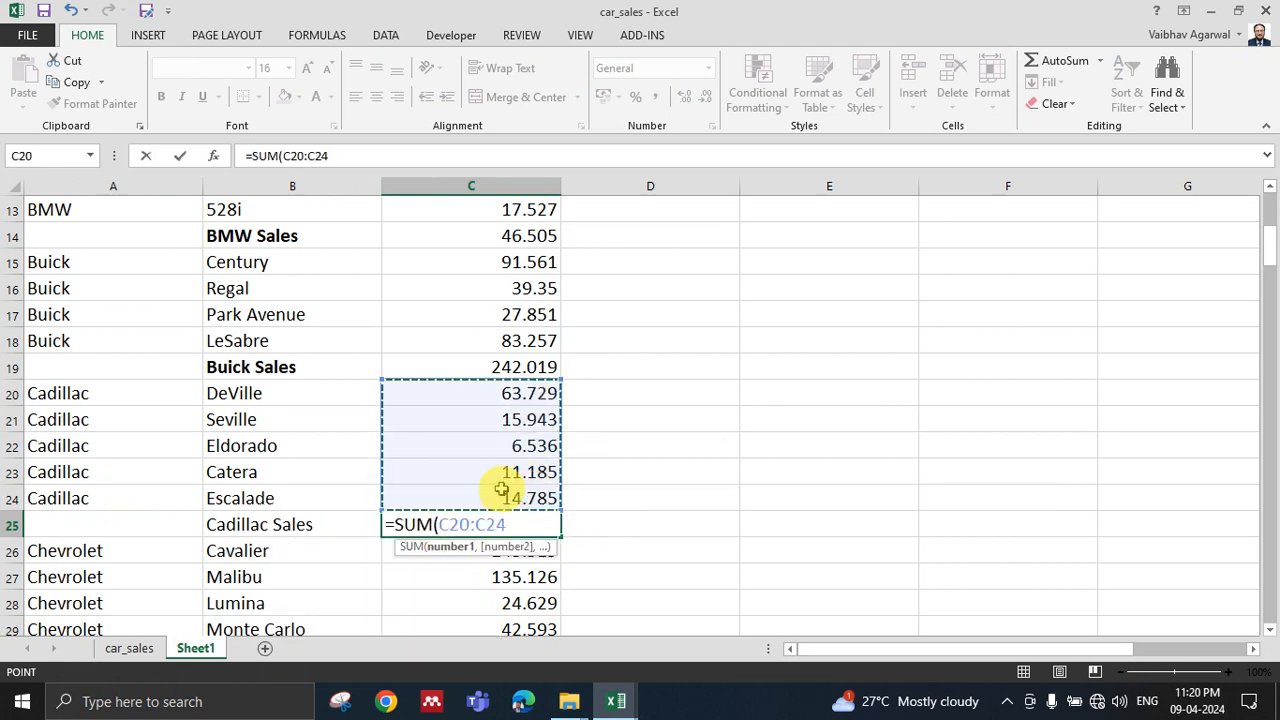
key("Return")
left_click(871, 520)
left_click(283, 523)
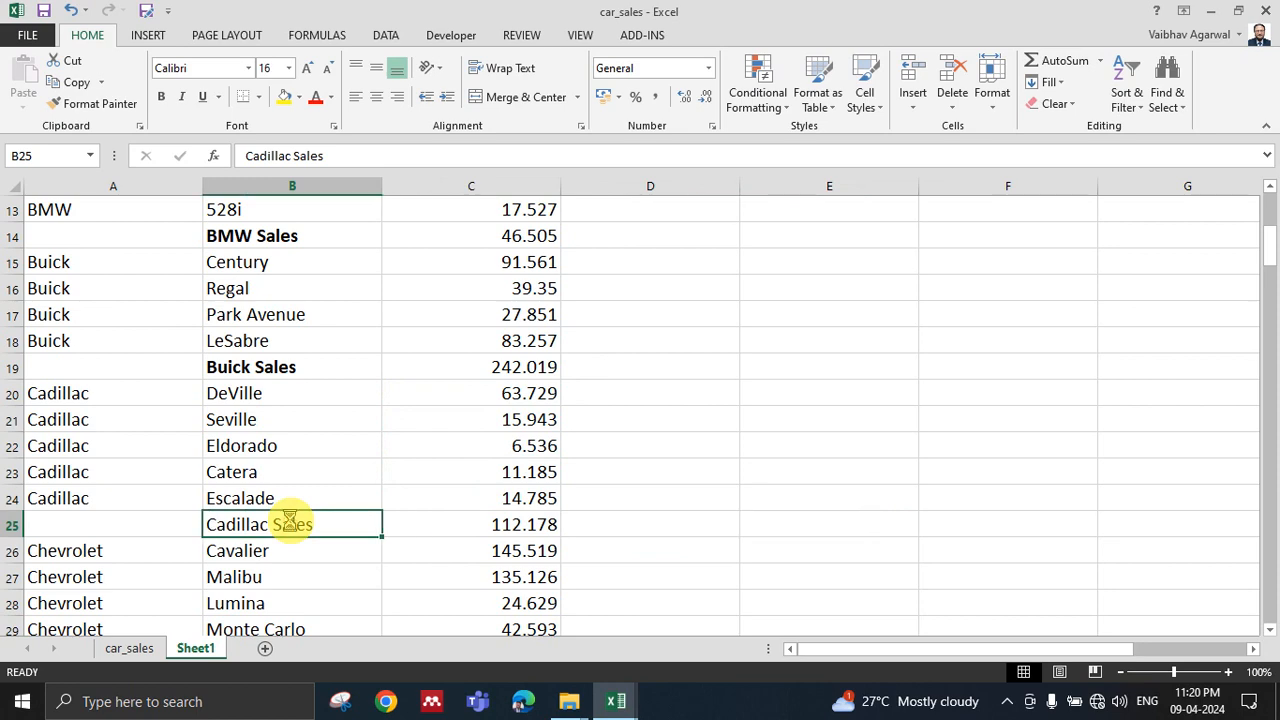
left_click(806, 500)
Review the manufacturer subtotal rows and compare the Acura, Audi and BMW totals with the individual model rows above them.
scroll(825, 476, "up", 4)
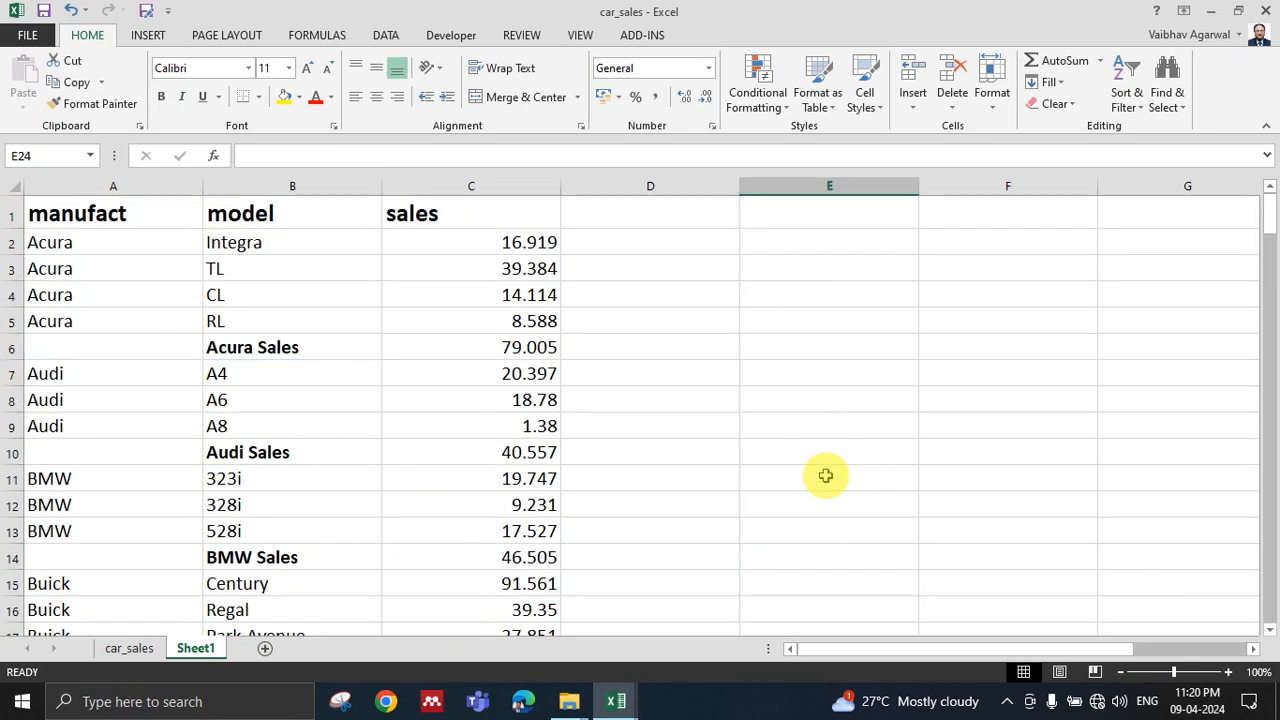
scroll(825, 476, "down", 13)
scroll(480, 466, "up", 13)
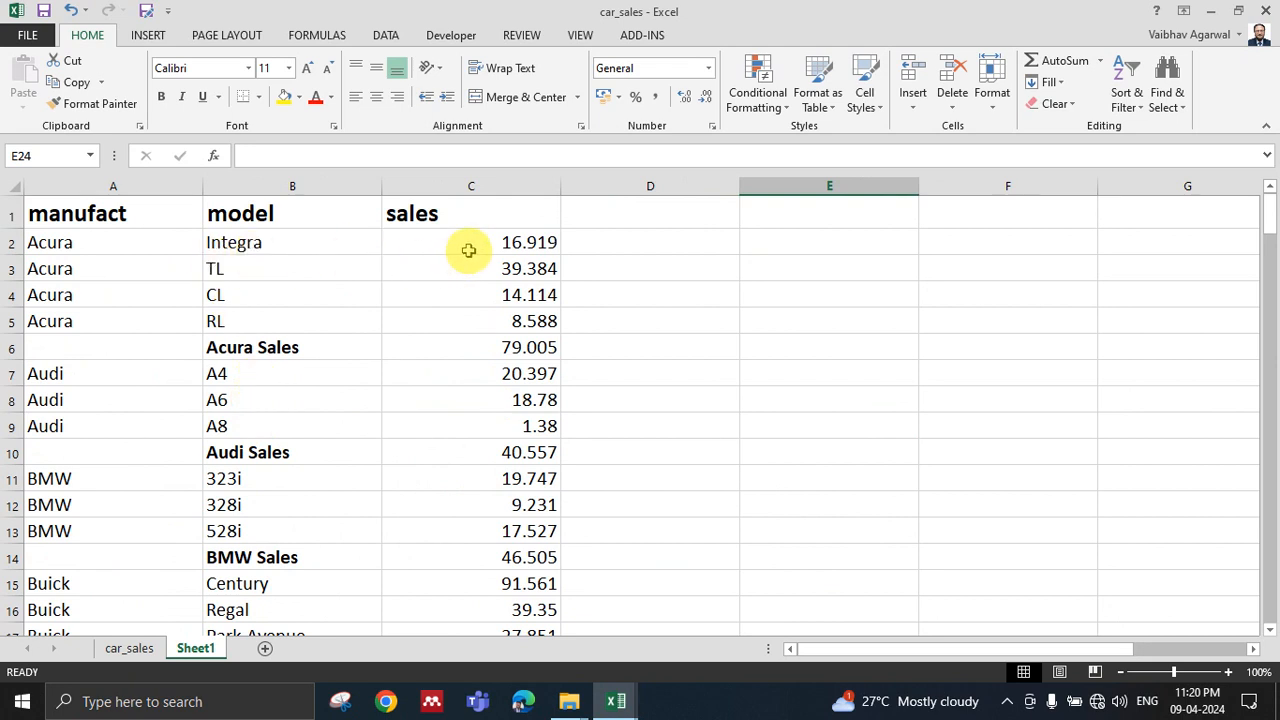
left_click_drag(466, 248, 497, 285)
left_click_drag(251, 243, 449, 351)
left_click(764, 354)
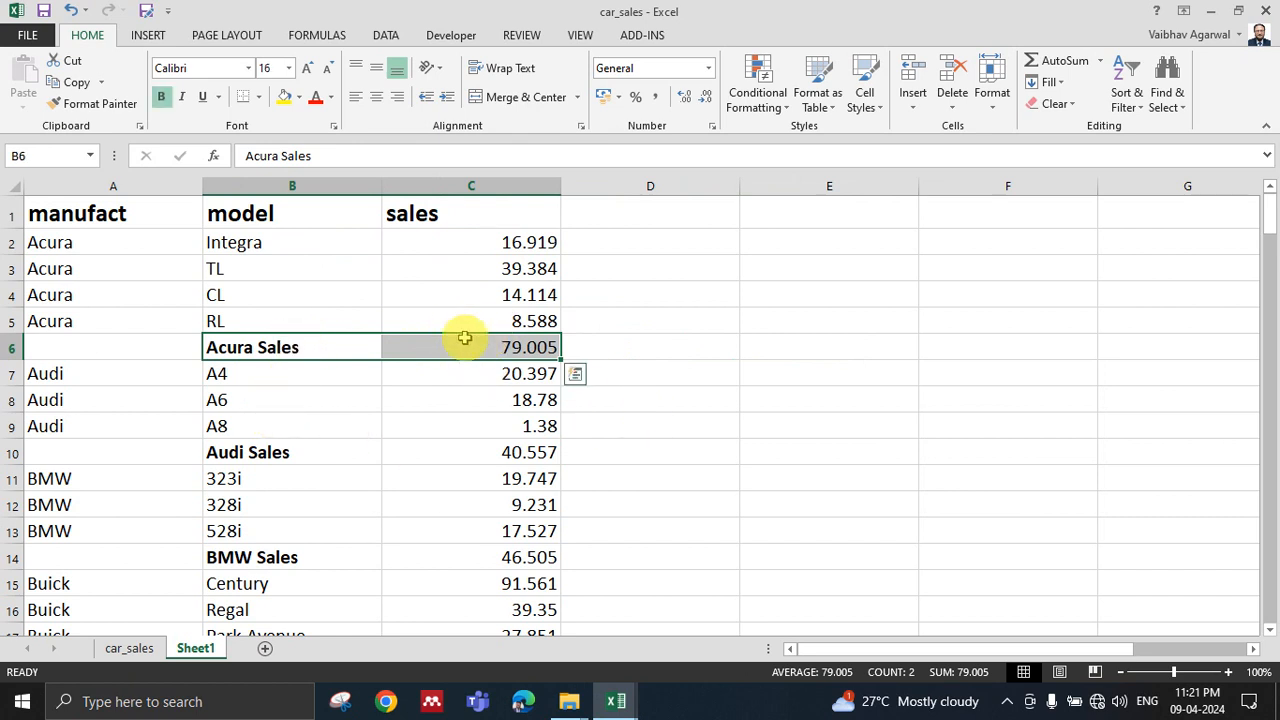
left_click(290, 348)
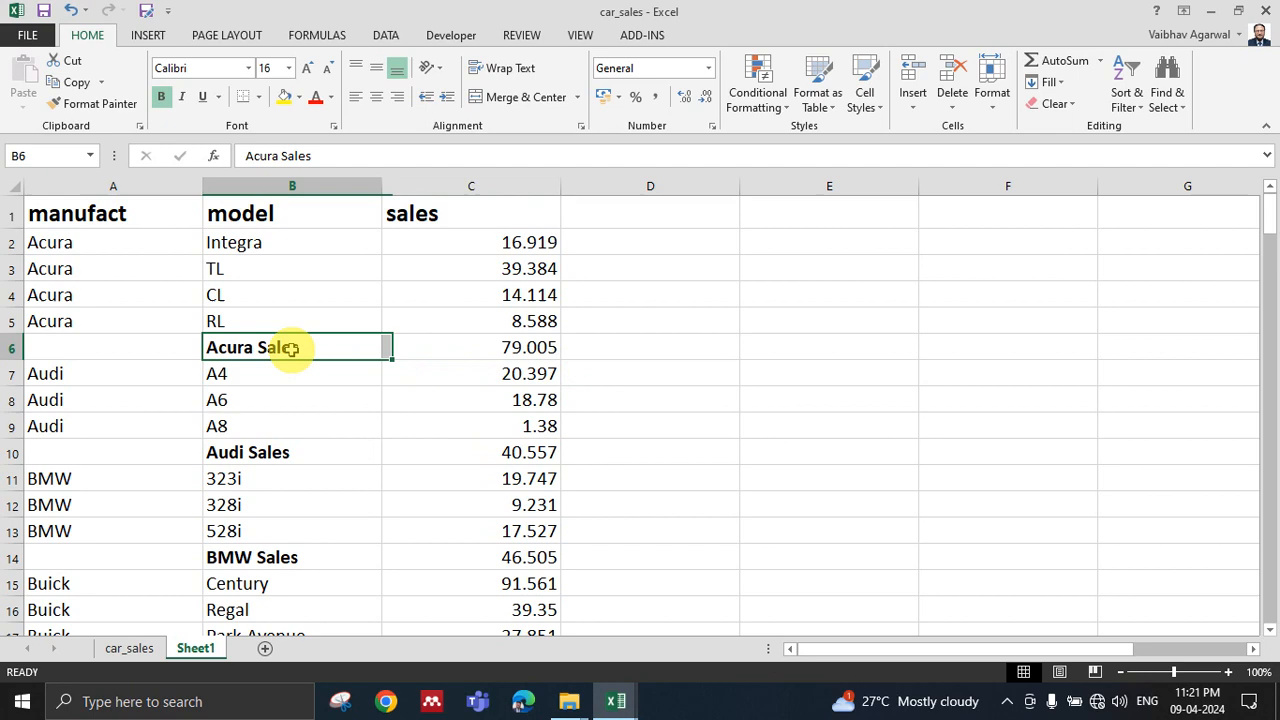
left_click(270, 452)
scroll(323, 457, "down", 2)
left_click(323, 457)
scroll(515, 498, "up", 2)
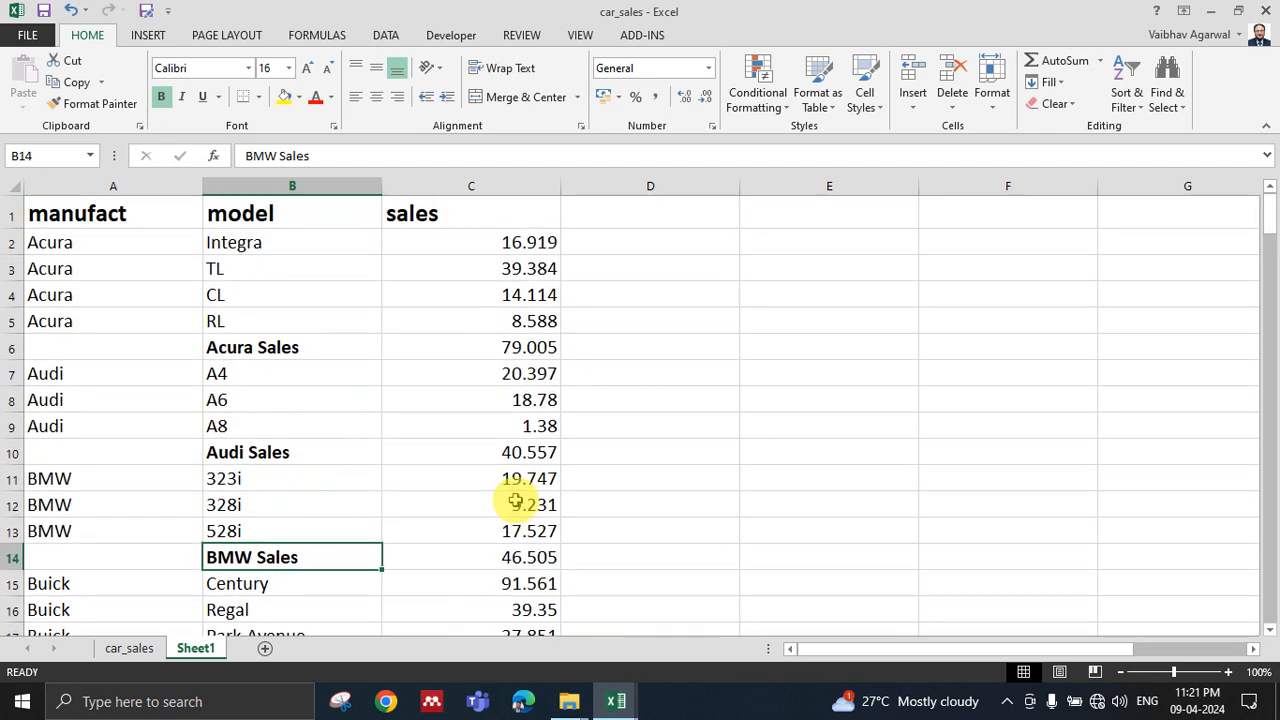
left_click(264, 348)
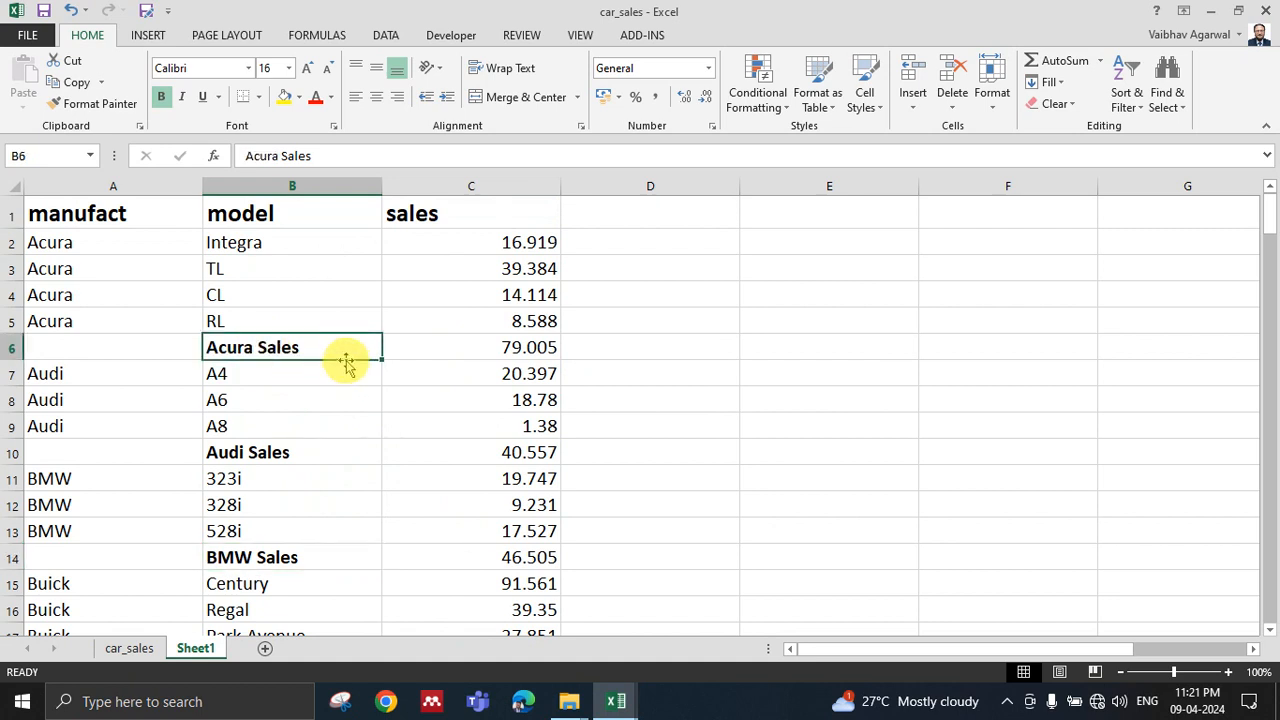
left_click_drag(303, 239, 320, 331)
left_click(318, 247)
left_click(503, 243)
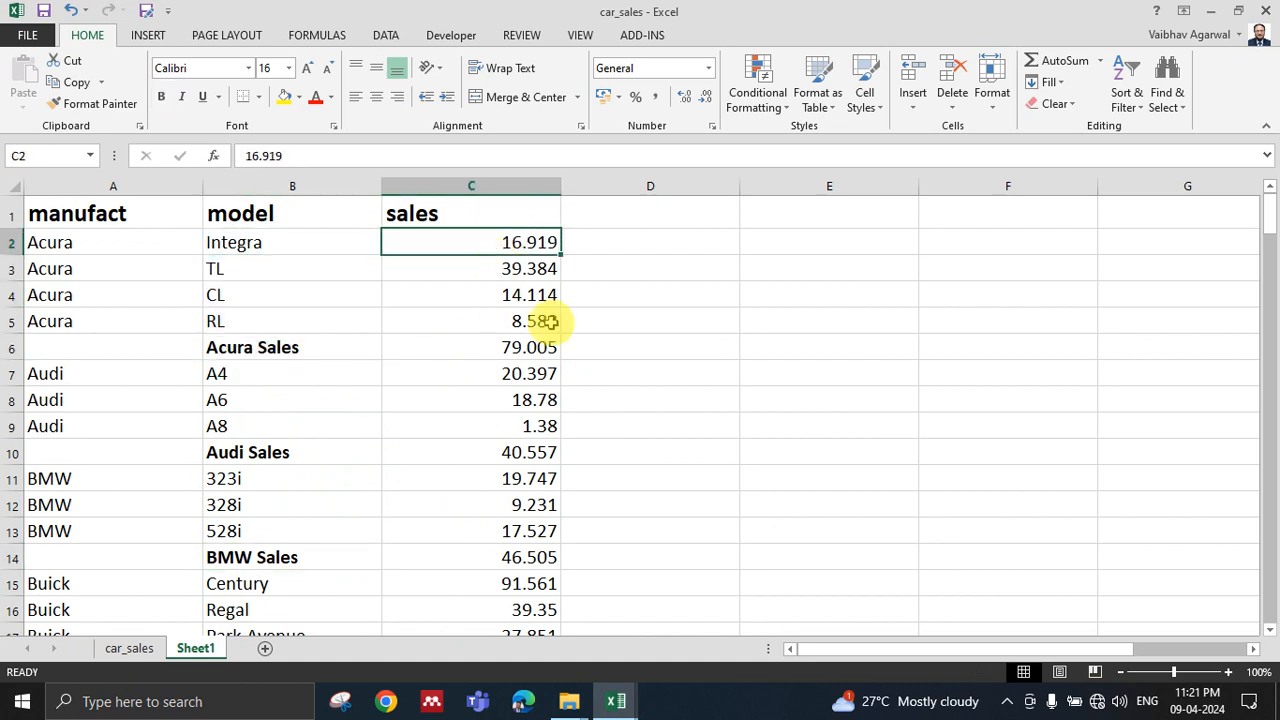
left_click(683, 350)
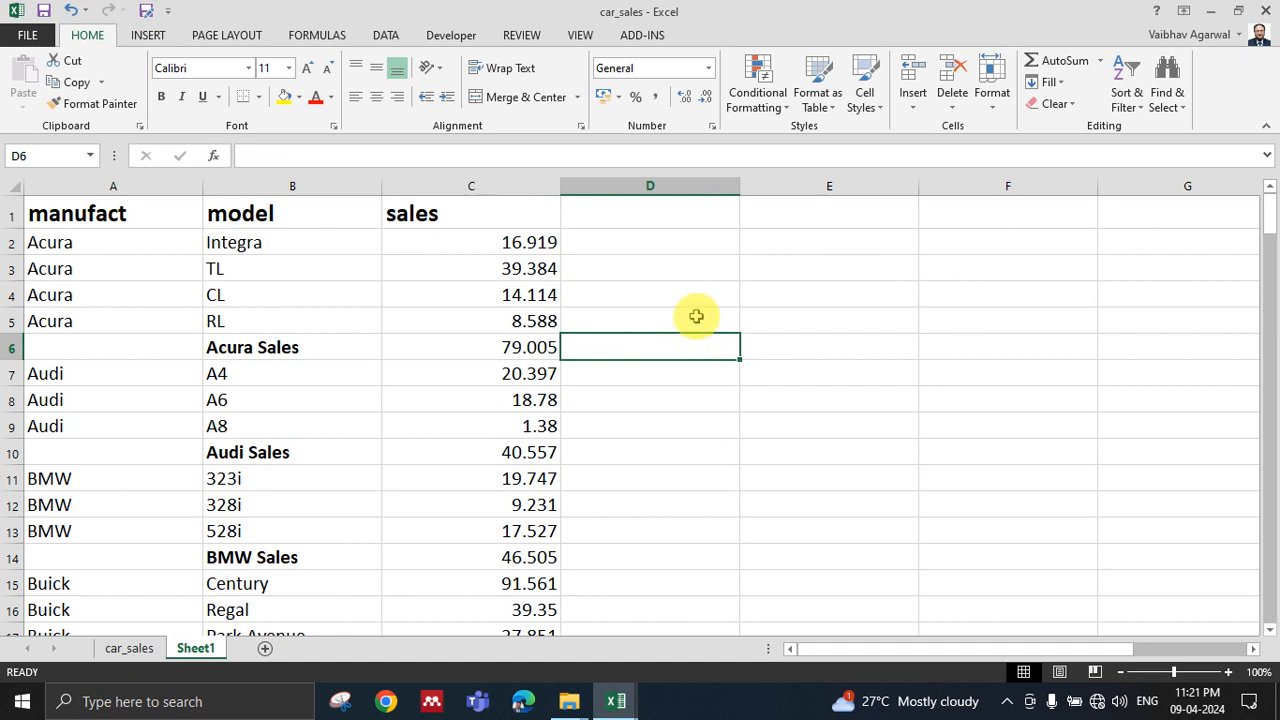
Group the Acura model rows 2 to 5 above the "Acura Sales" subtotal.
left_click(386, 36)
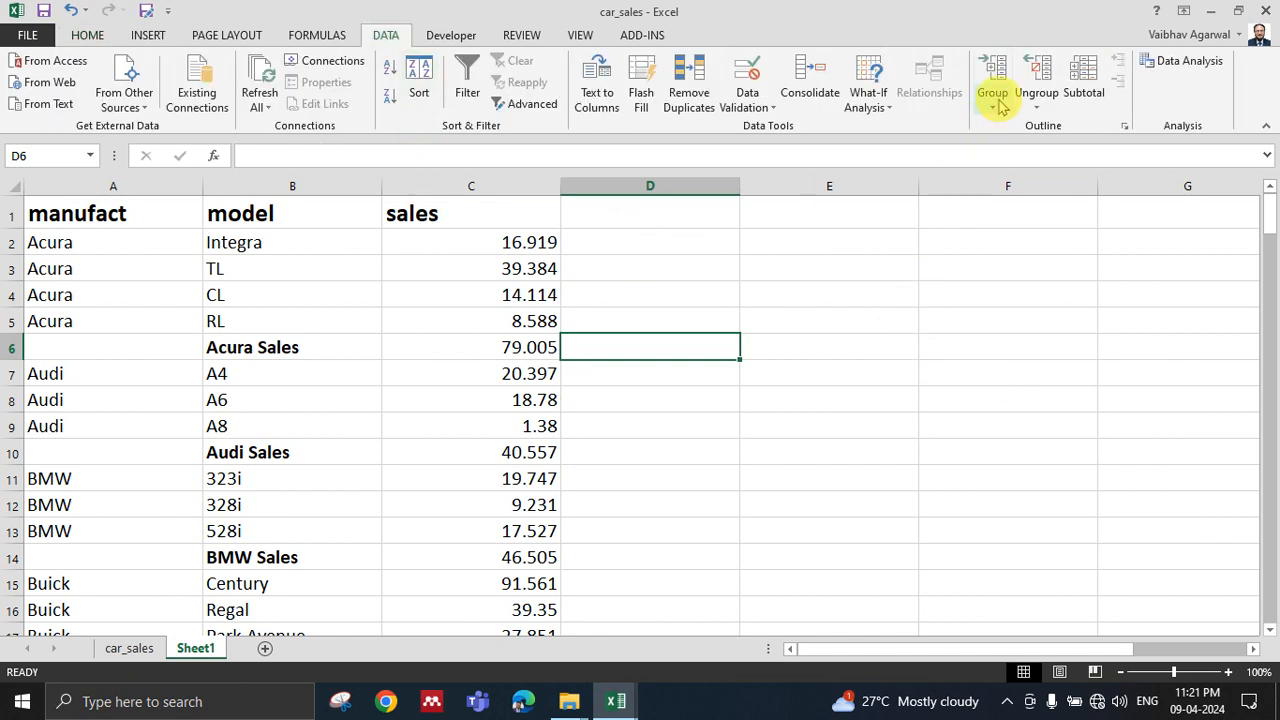
left_click(874, 372)
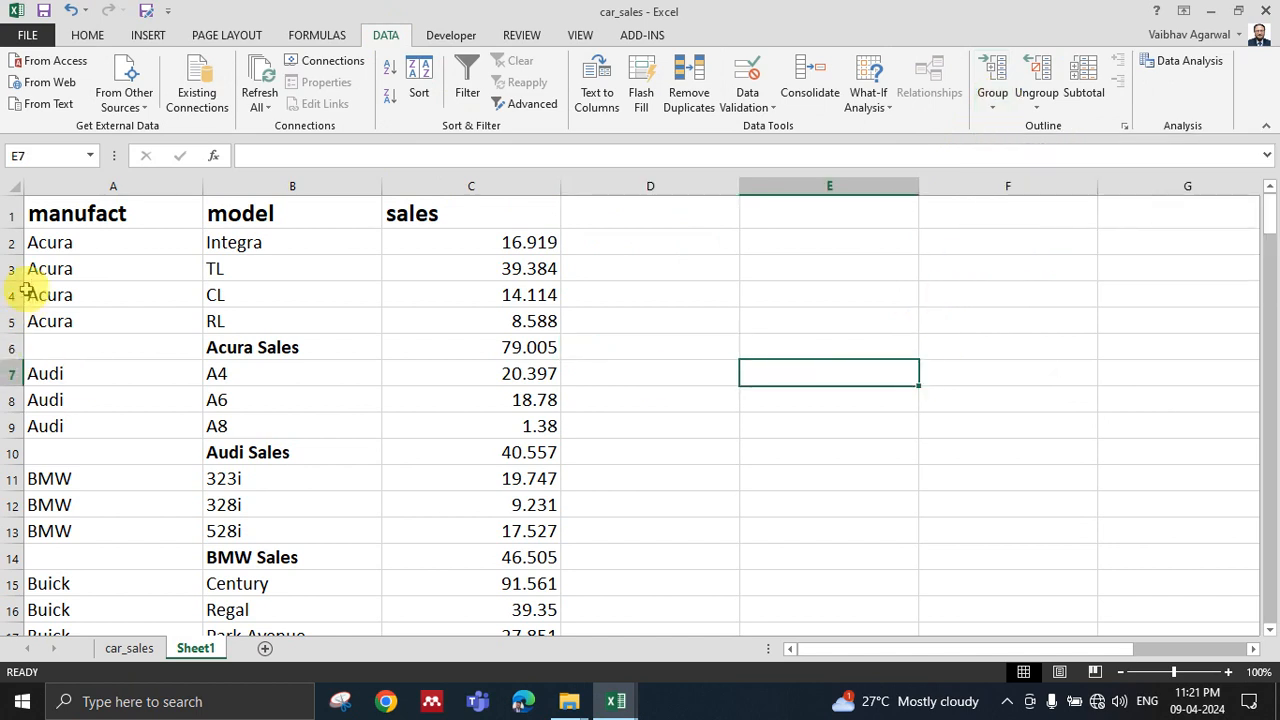
left_click_drag(12, 242, 10, 321)
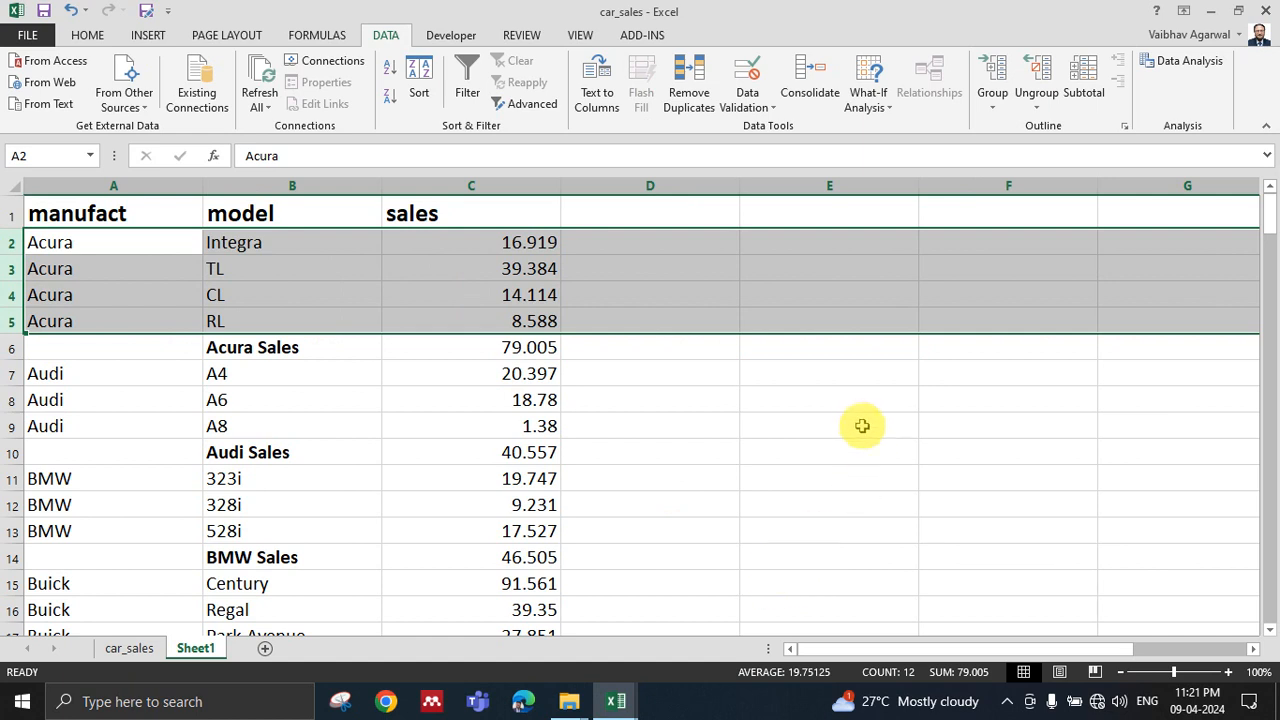
left_click(998, 115)
left_click(1018, 122)
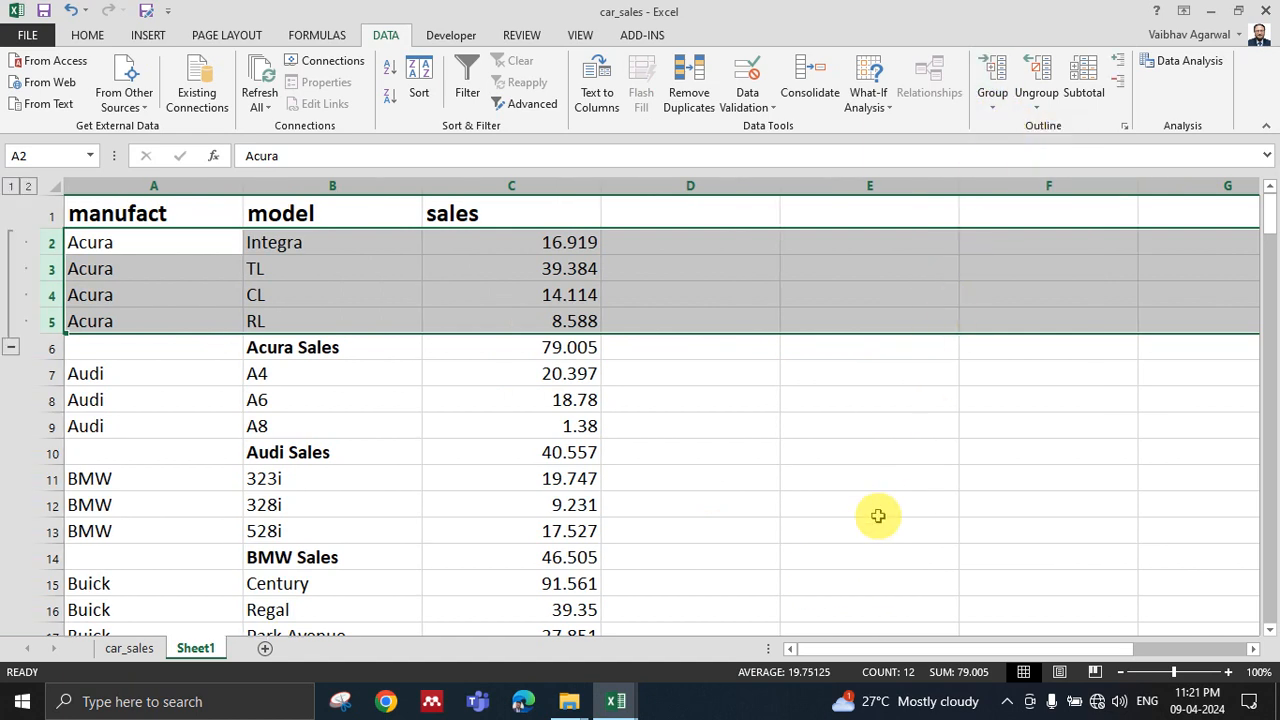
Collapse and expand the Acura row group to test it, leaving it collapsed with only the subtotal shown.
left_click(10, 349)
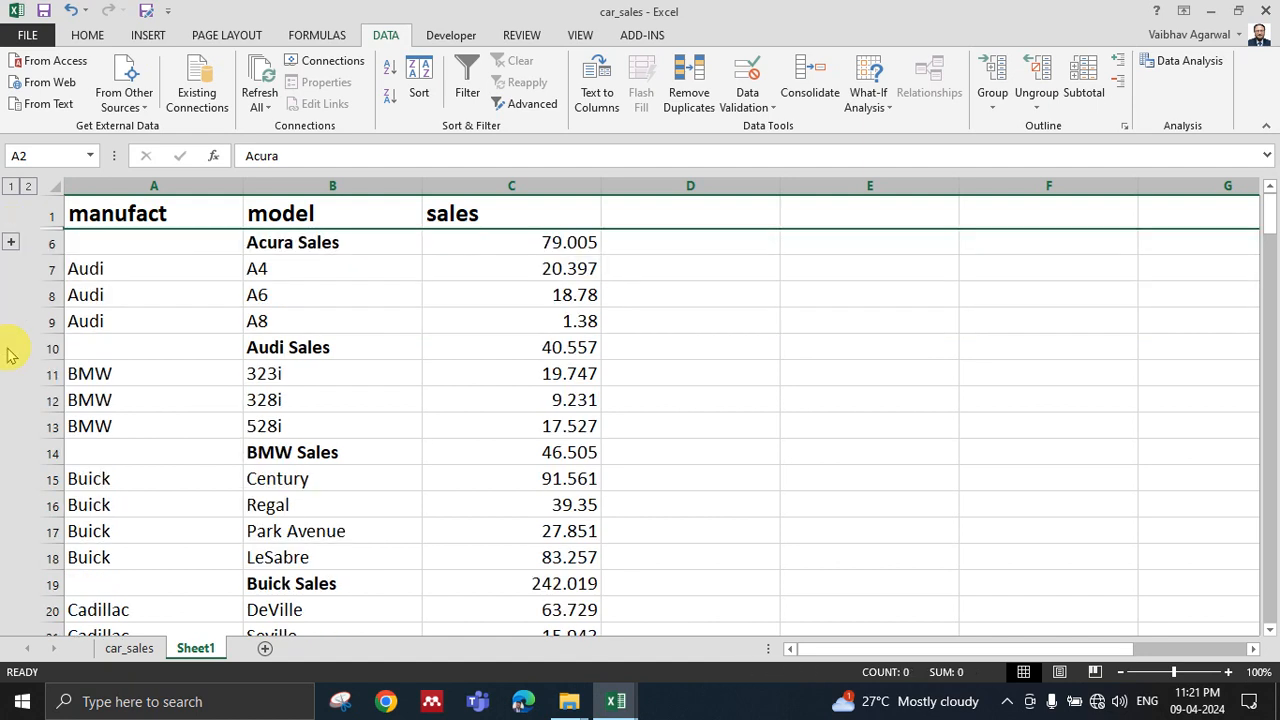
left_click(11, 243)
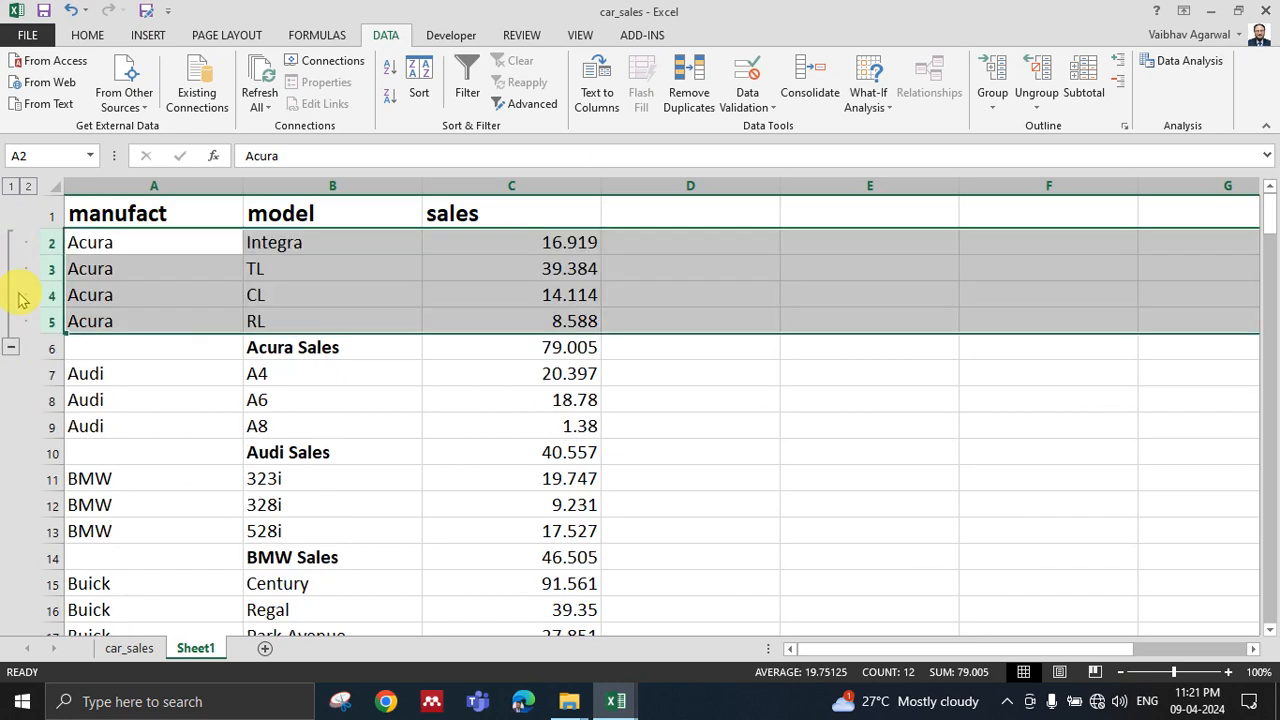
left_click(10, 350)
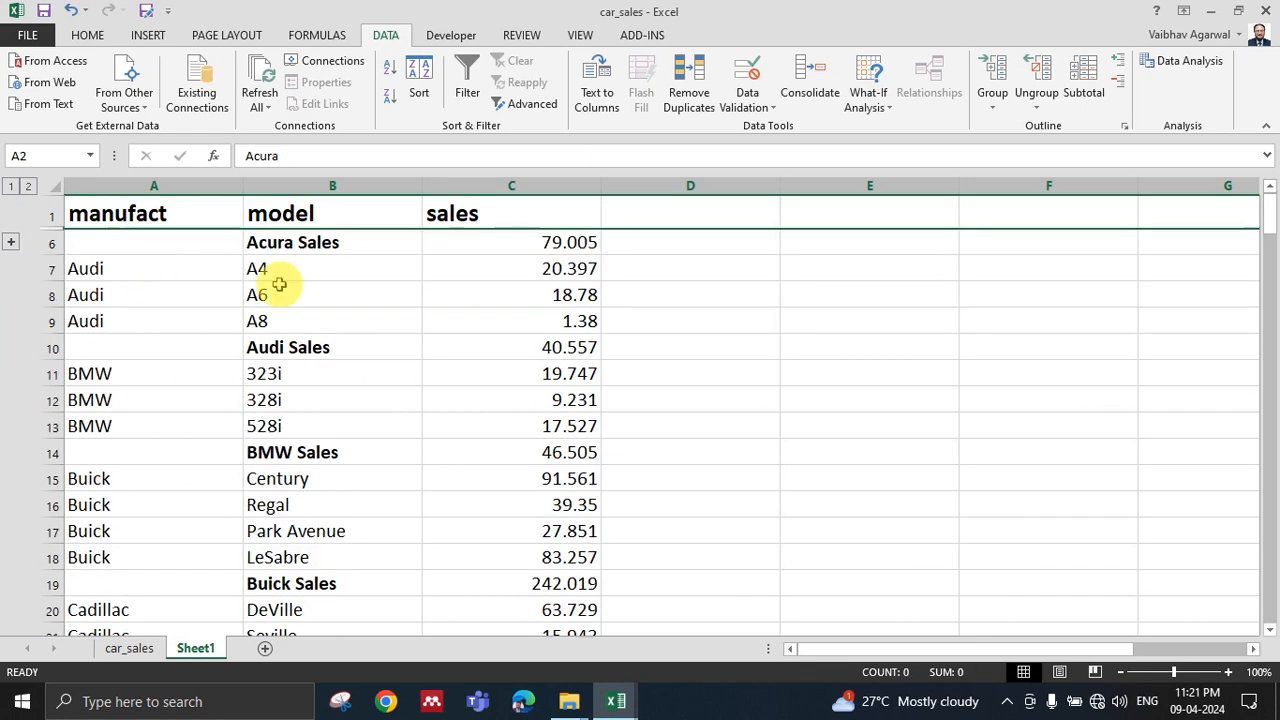
left_click(10, 245)
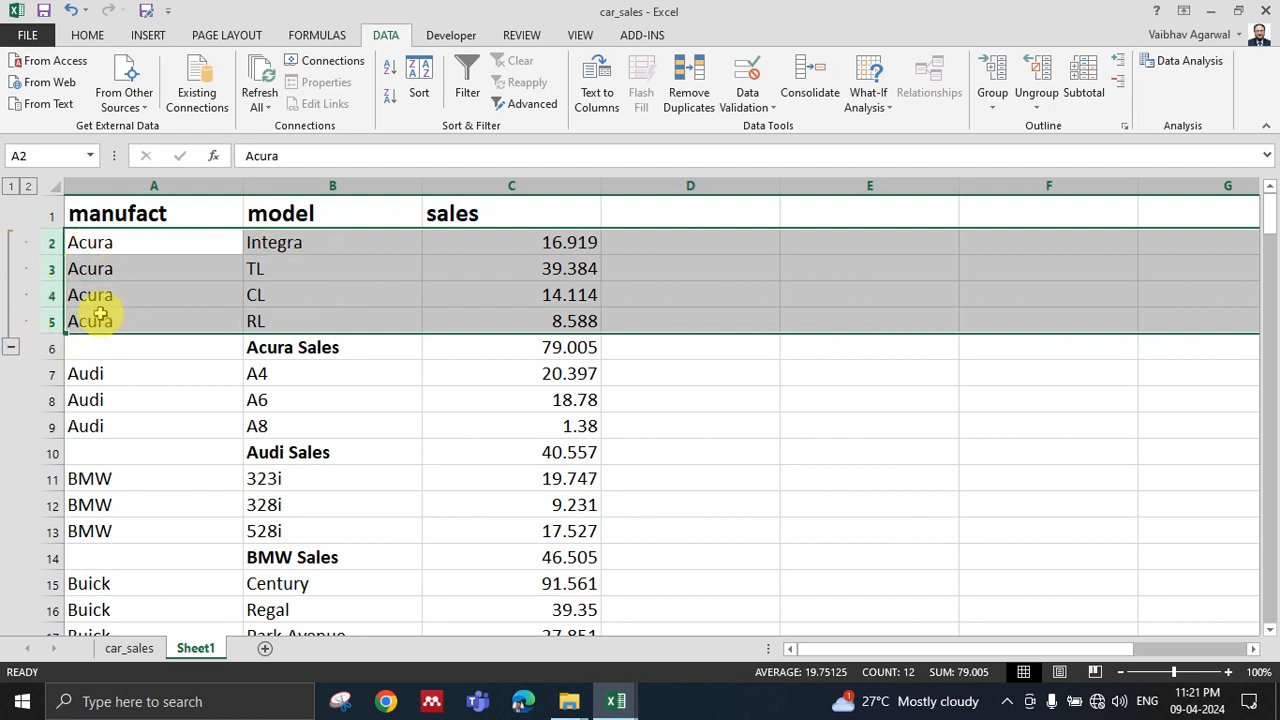
left_click(12, 348)
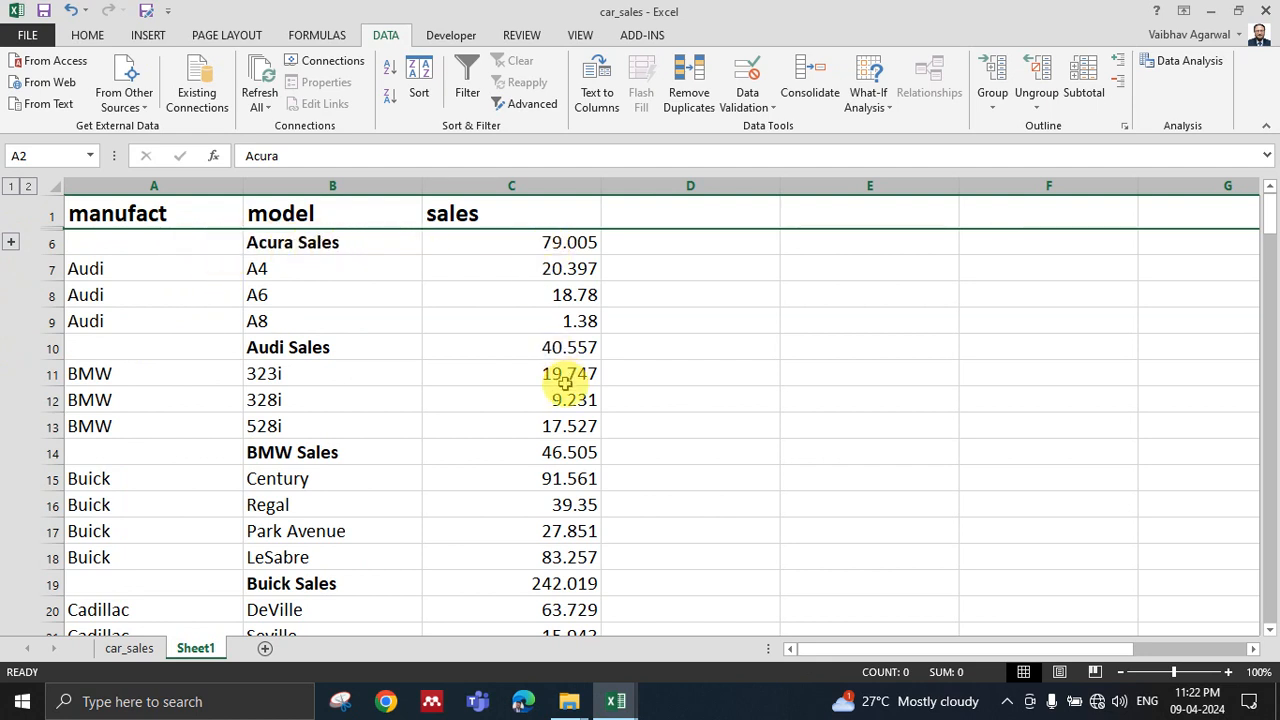
Group the Audi model rows 7 to 9 and the BMW model rows 11 to 13 as separate row groups.
left_click_drag(38, 268, 29, 320)
left_click(992, 100)
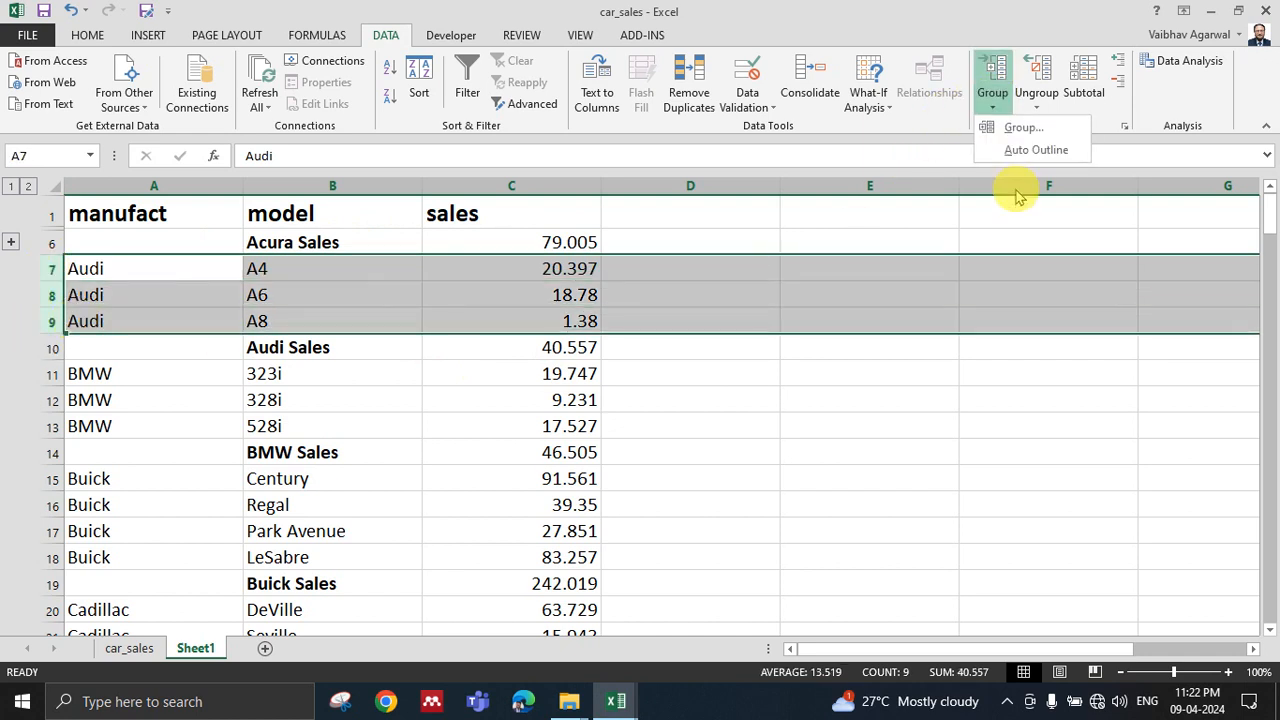
left_click(1018, 120)
left_click_drag(50, 373, 40, 426)
left_click(992, 100)
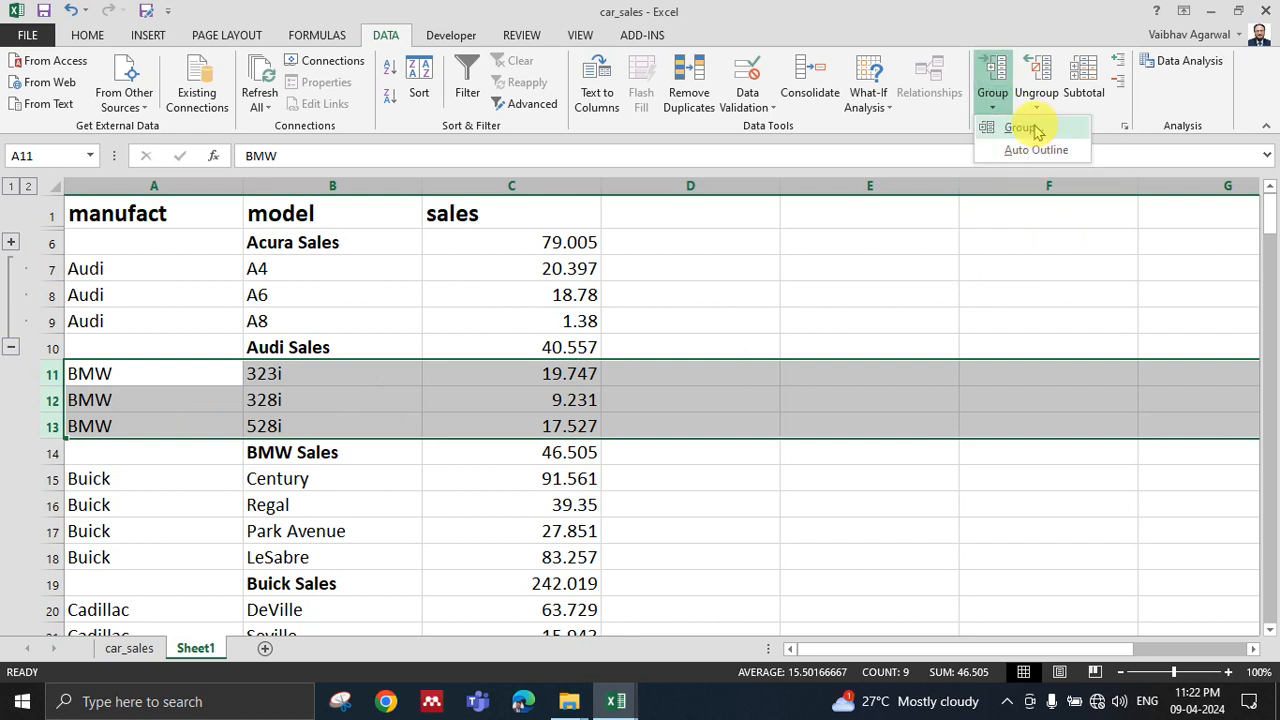
left_click(1020, 122)
Group the Buick model rows 15 to 18 and the Cadillac model rows 20 to 24 as separate row groups.
left_click_drag(48, 481, 46, 557)
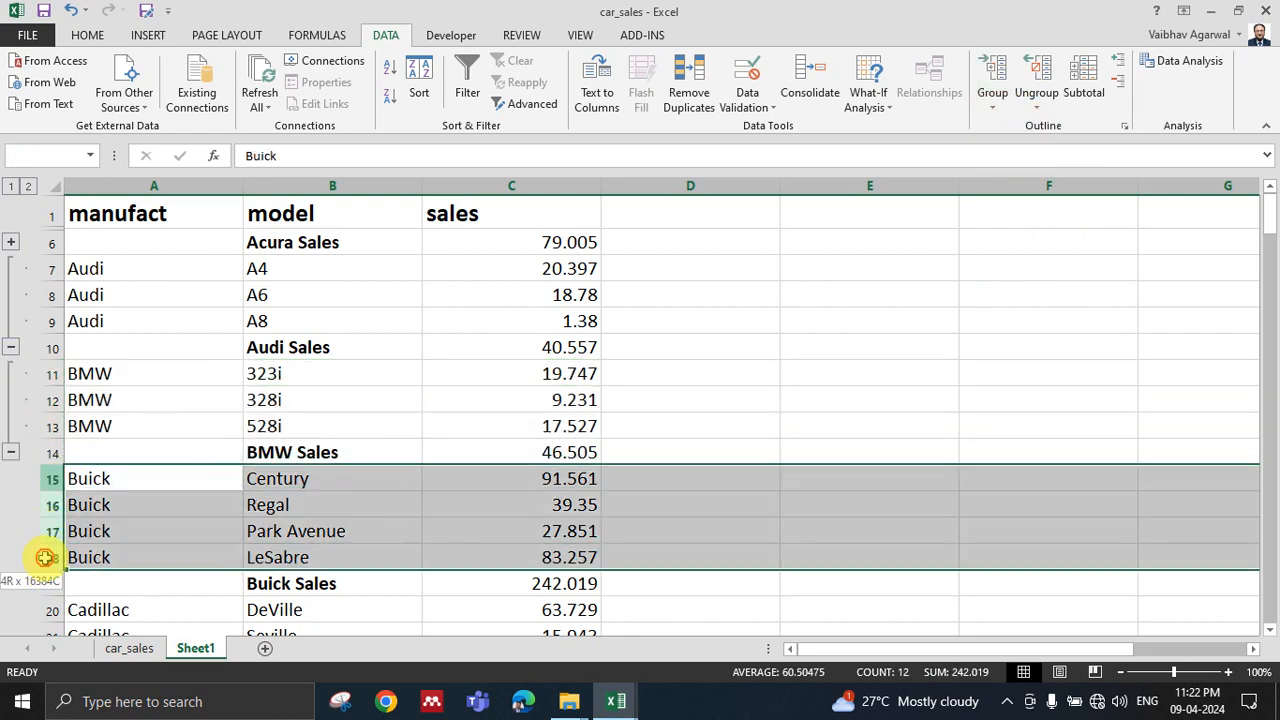
left_click(992, 103)
left_click(1022, 134)
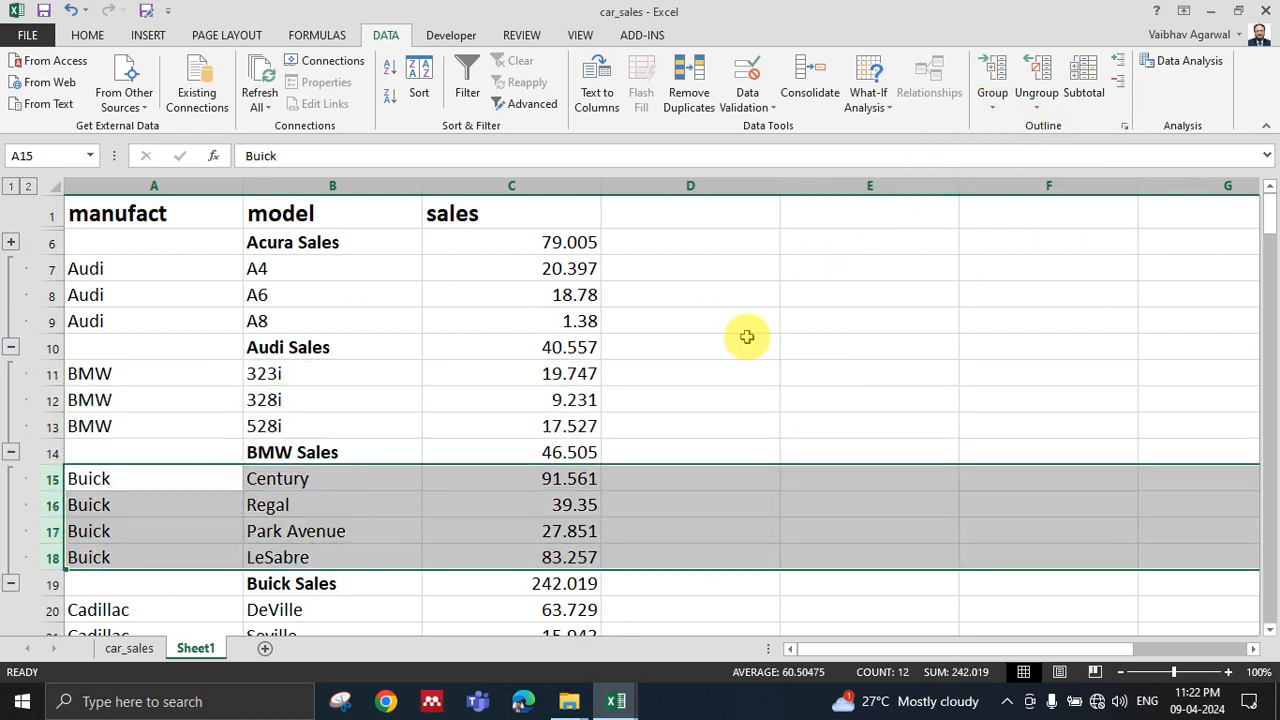
scroll(337, 474, "down", 3)
left_click_drag(48, 473, 44, 578)
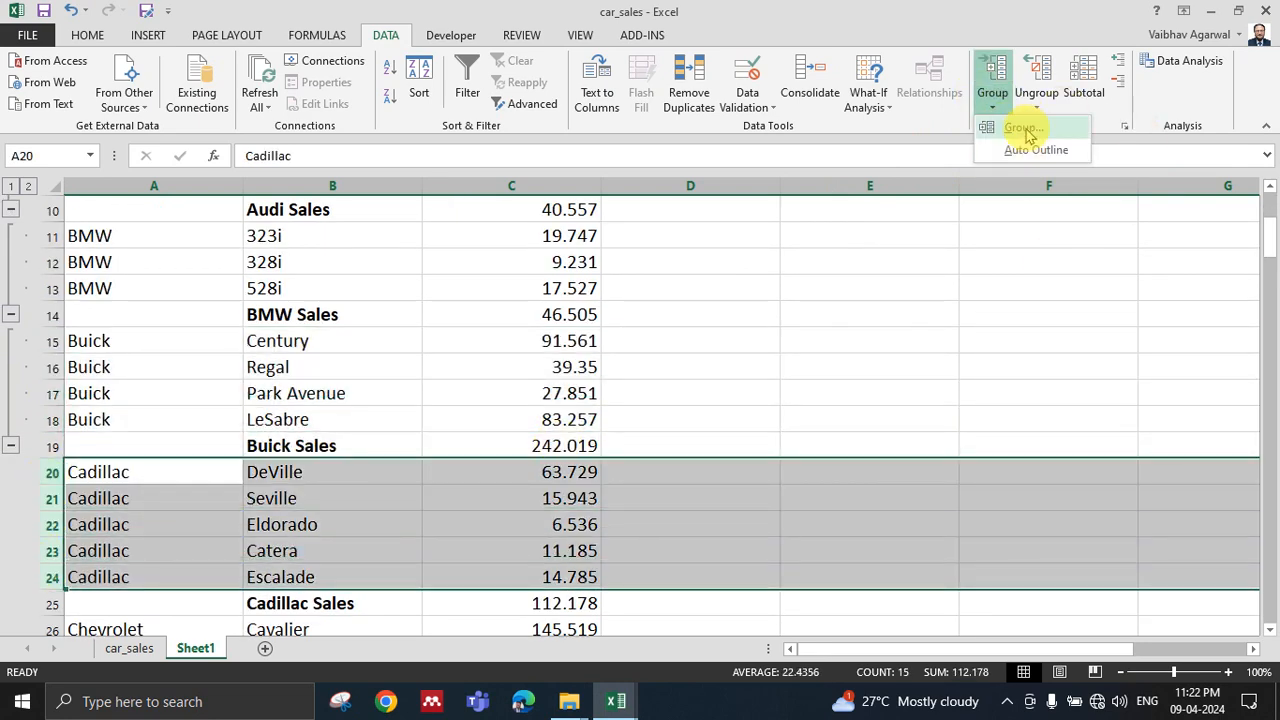
left_click(1018, 138)
Collapse the Audi, BMW, Buick and Cadillac row groups so only their subtotal rows are shown.
scroll(237, 506, "down", 3)
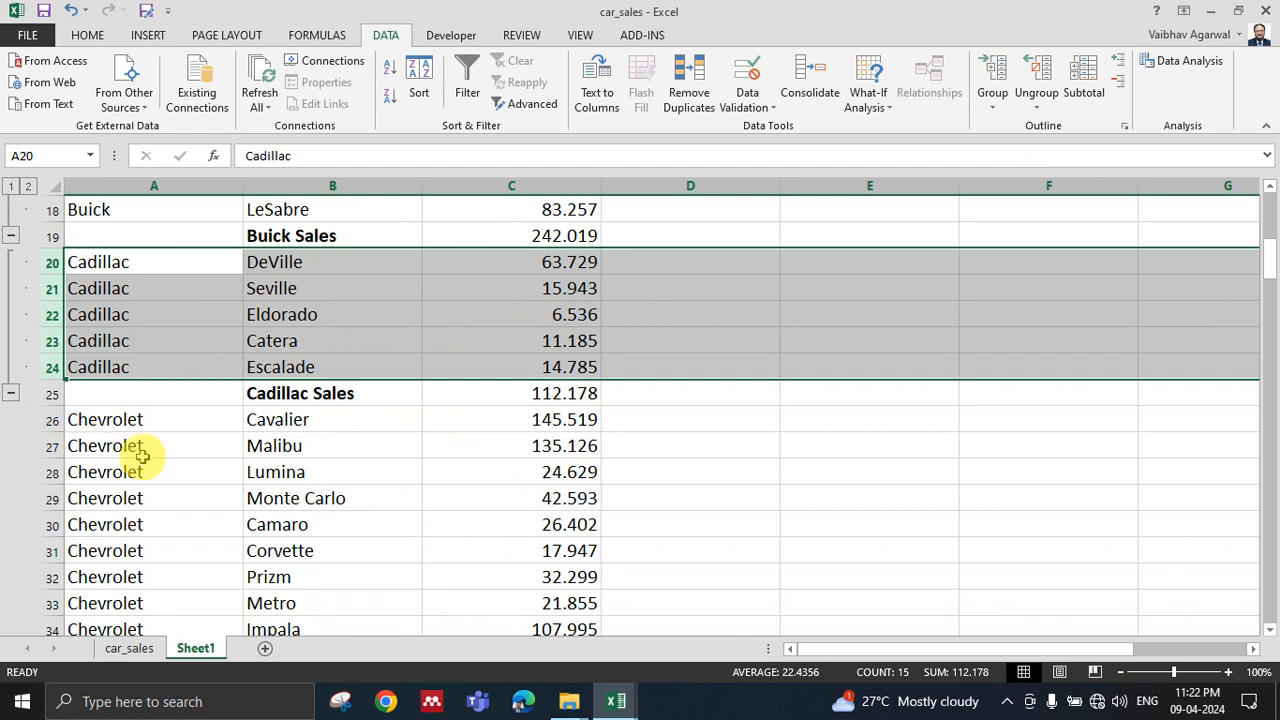
scroll(86, 363, "up", 5)
left_click(11, 349)
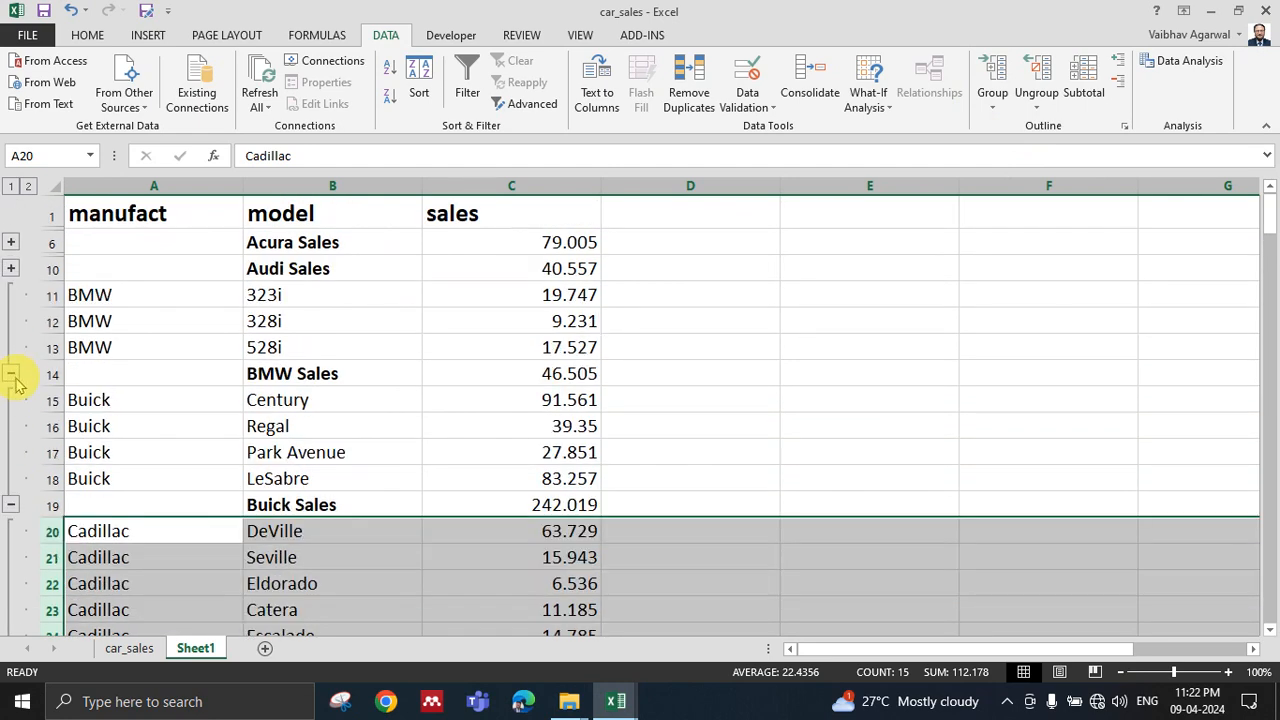
left_click(10, 373)
left_click(11, 423)
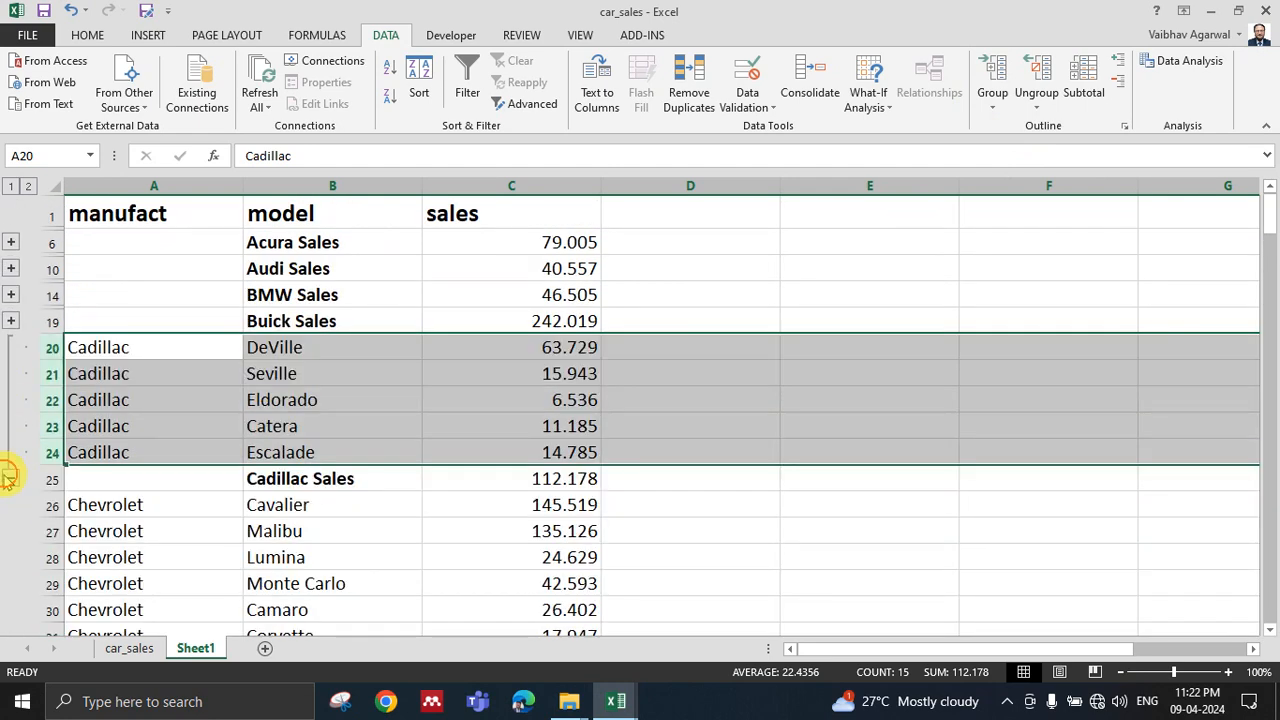
left_click(10, 479)
Review the five collapsed manufacturer subtotals from Acura to Cadillac and their sales values.
left_click(280, 243)
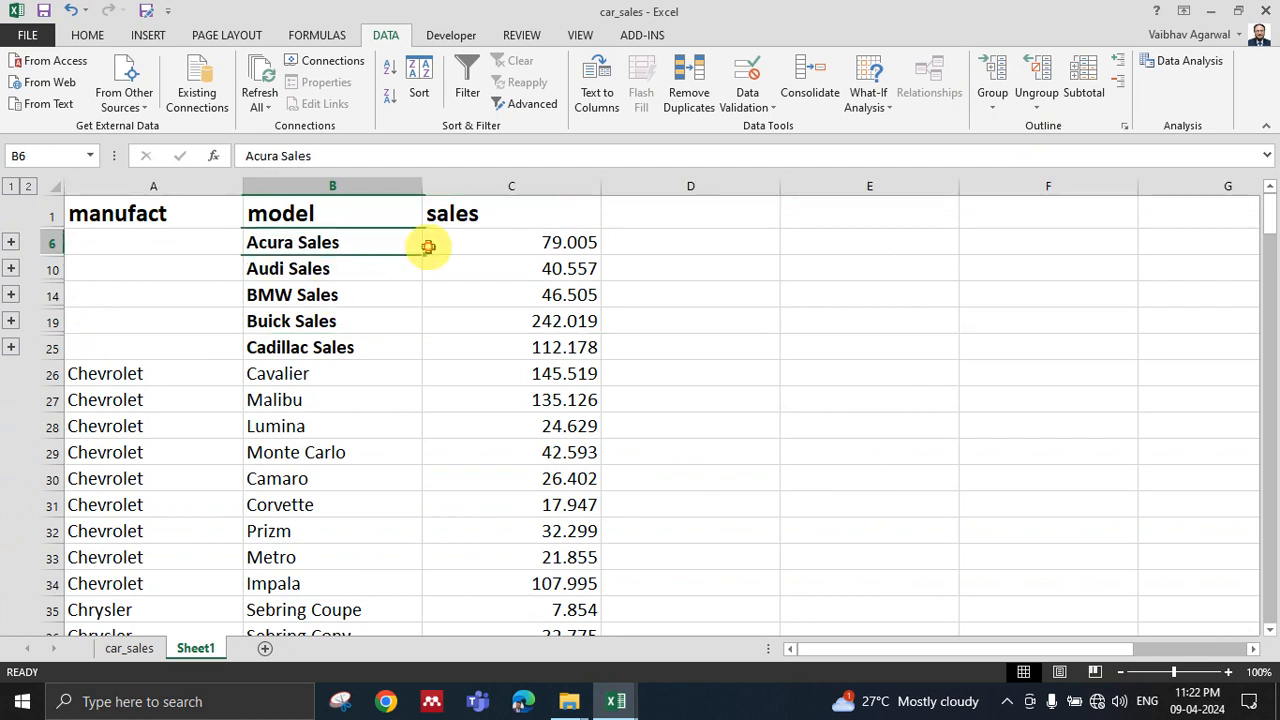
left_click_drag(428, 246, 546, 348)
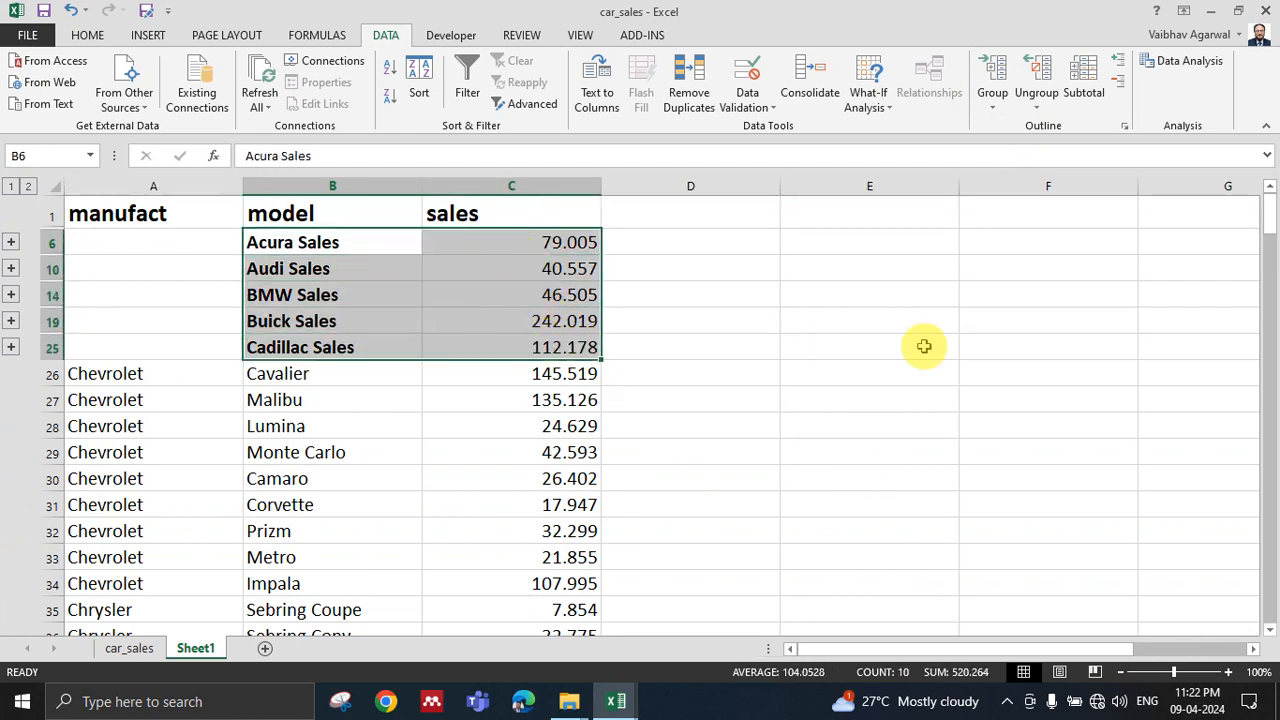
left_click(924, 346)
left_click_drag(543, 240, 594, 346)
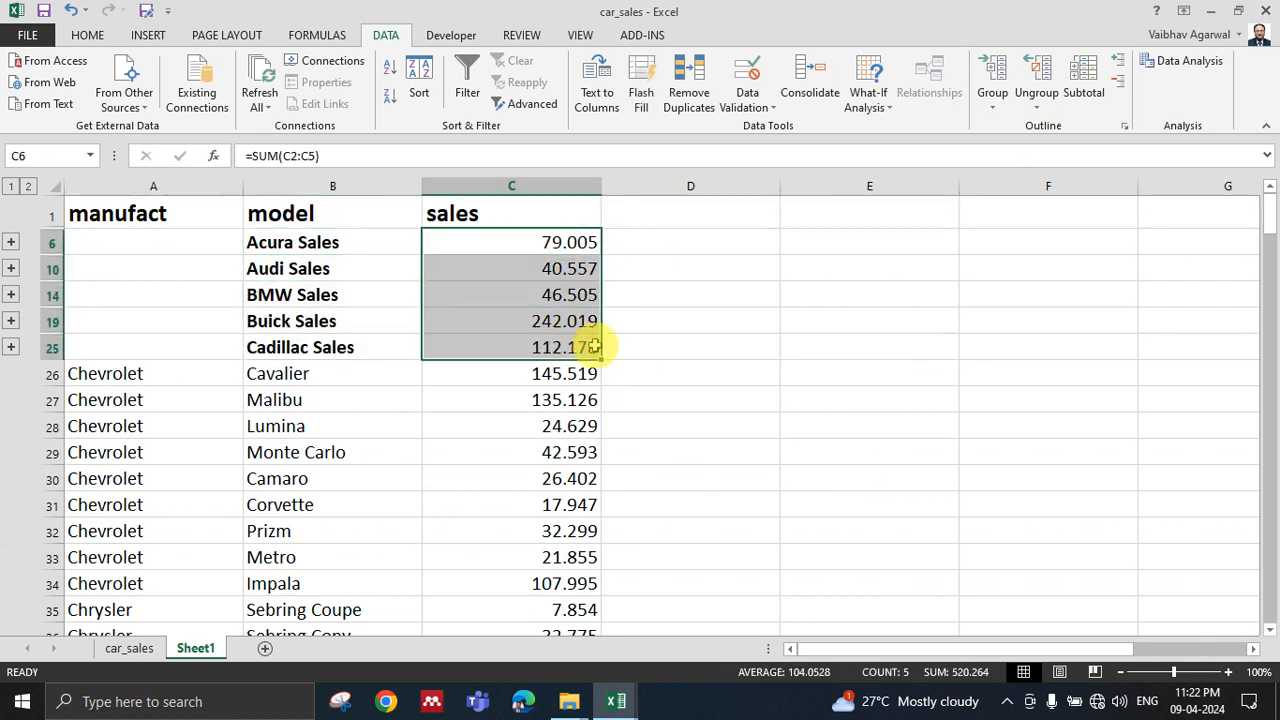
left_click(770, 366)
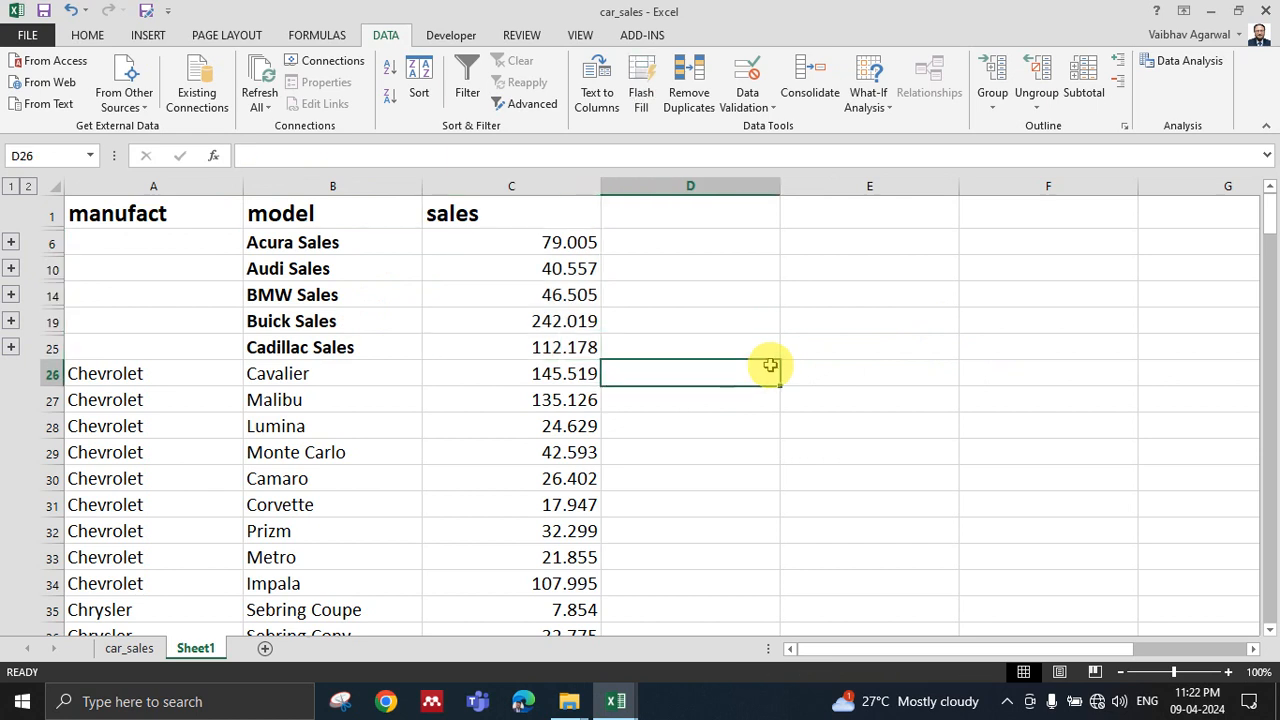
Expand the BMW group, compare its model sales with the BMW subtotal, and collapse the group again.
left_click(362, 298)
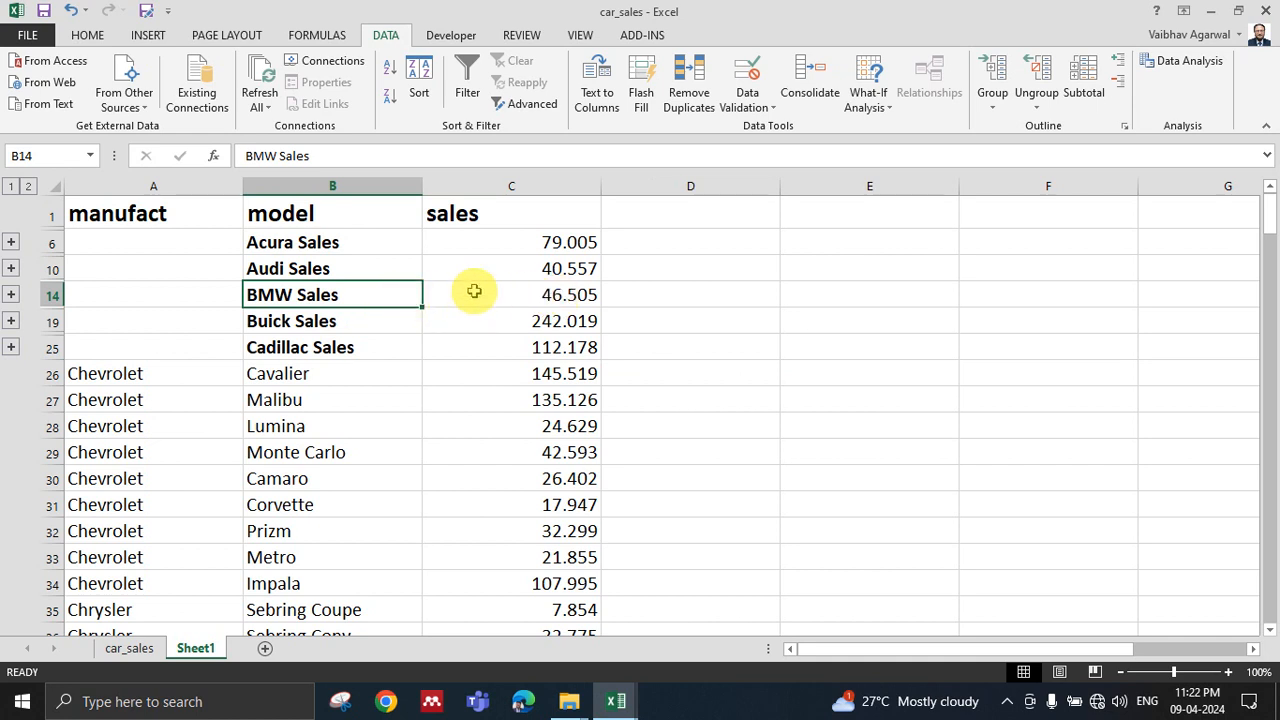
left_click(11, 295)
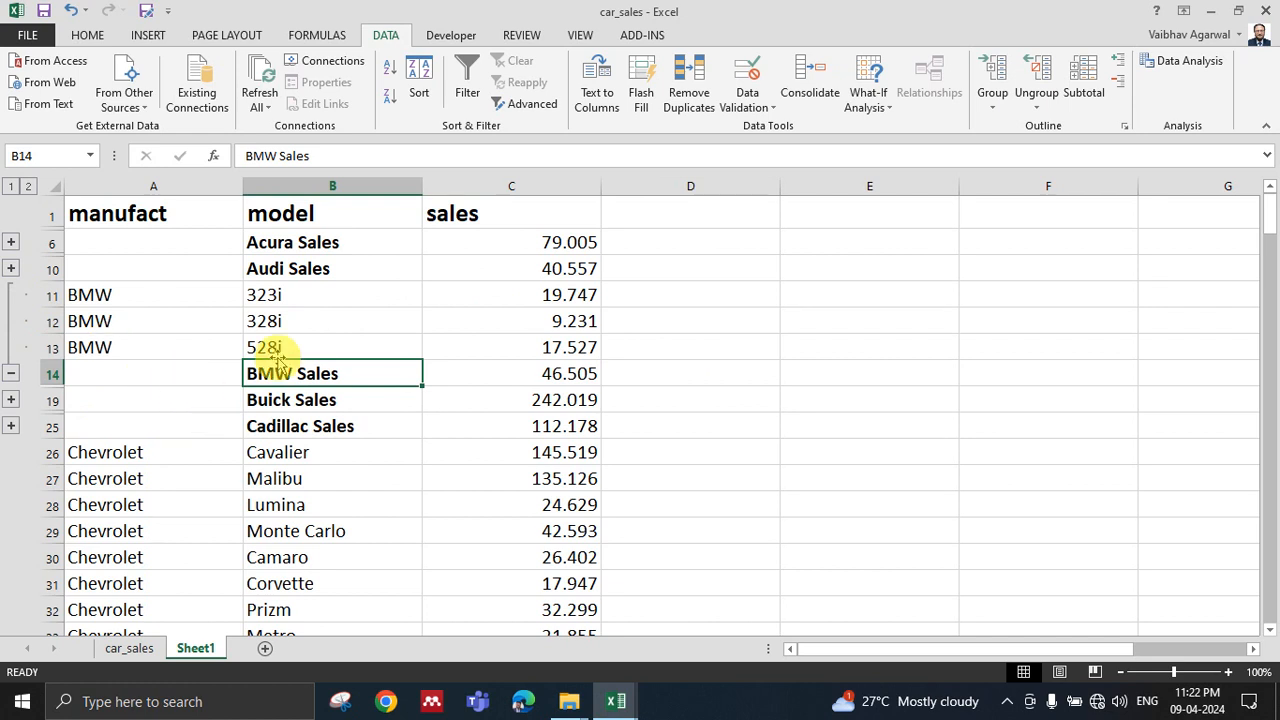
left_click_drag(130, 297, 330, 346)
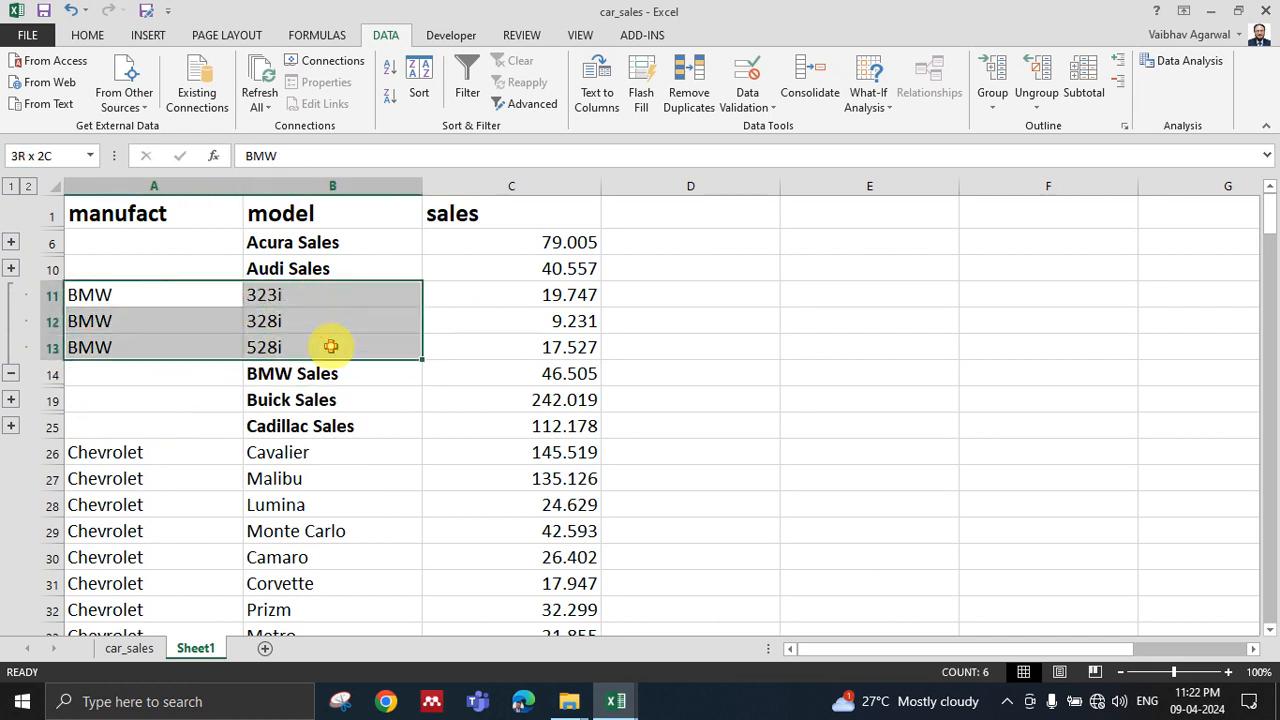
left_click(508, 294)
left_click(502, 322)
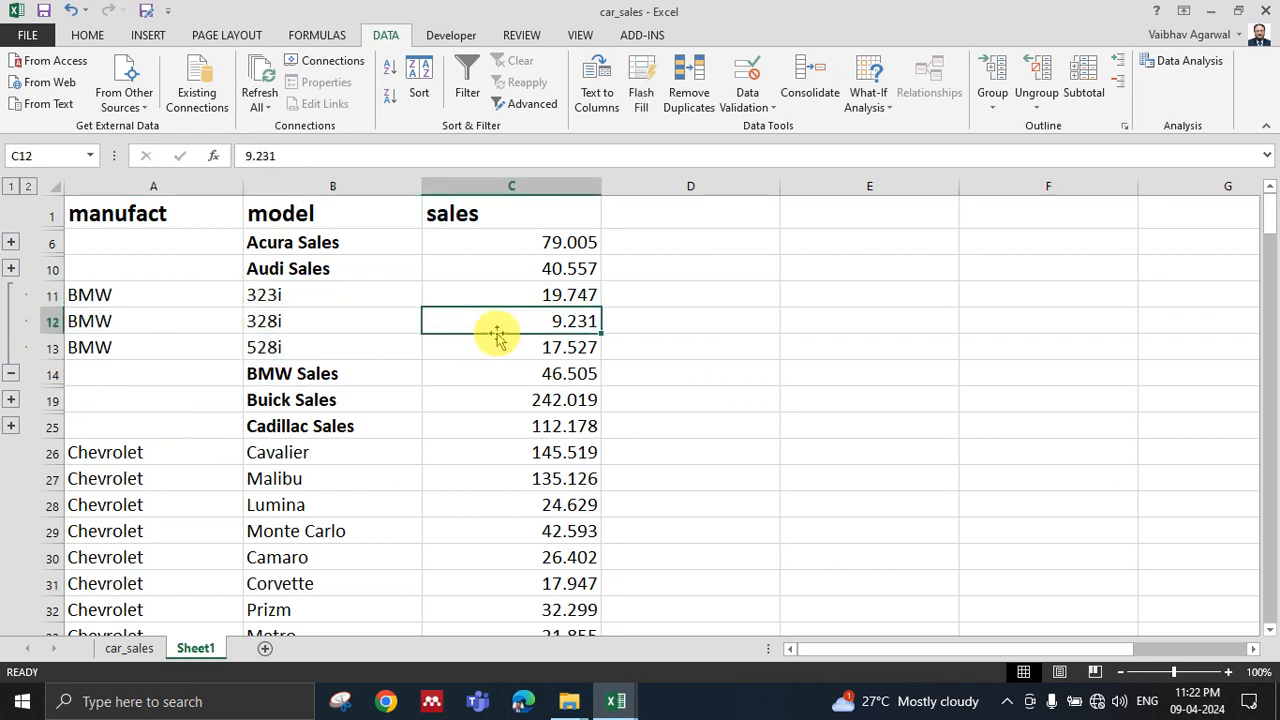
left_click(500, 345)
left_click(562, 374)
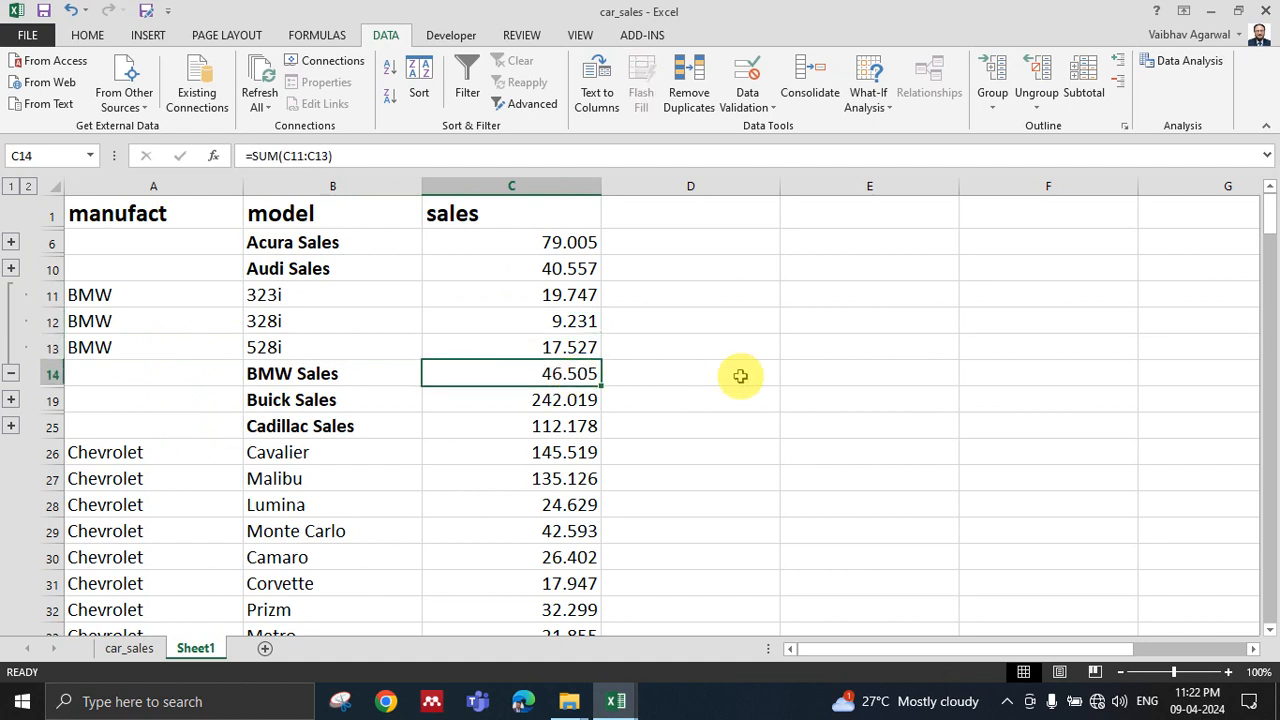
left_click(10, 373)
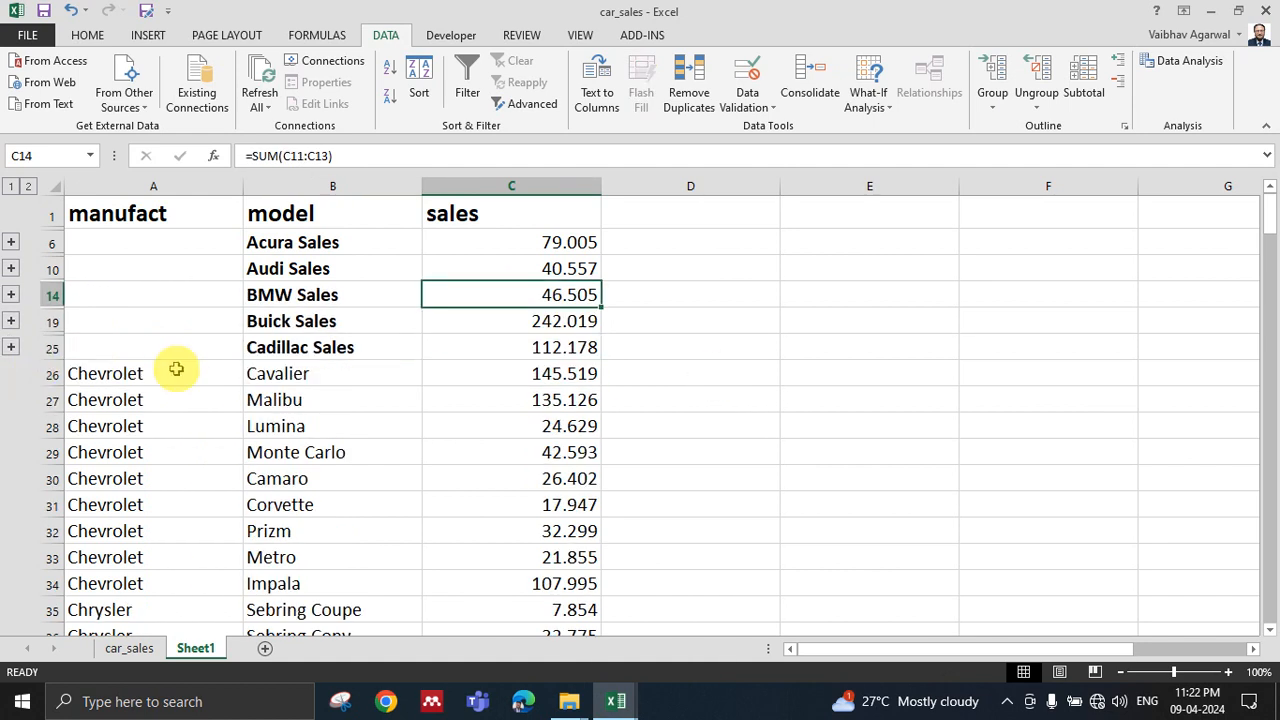
Insert a blank row above the first Chrysler row, below the last Chevrolet model.
left_click(837, 354)
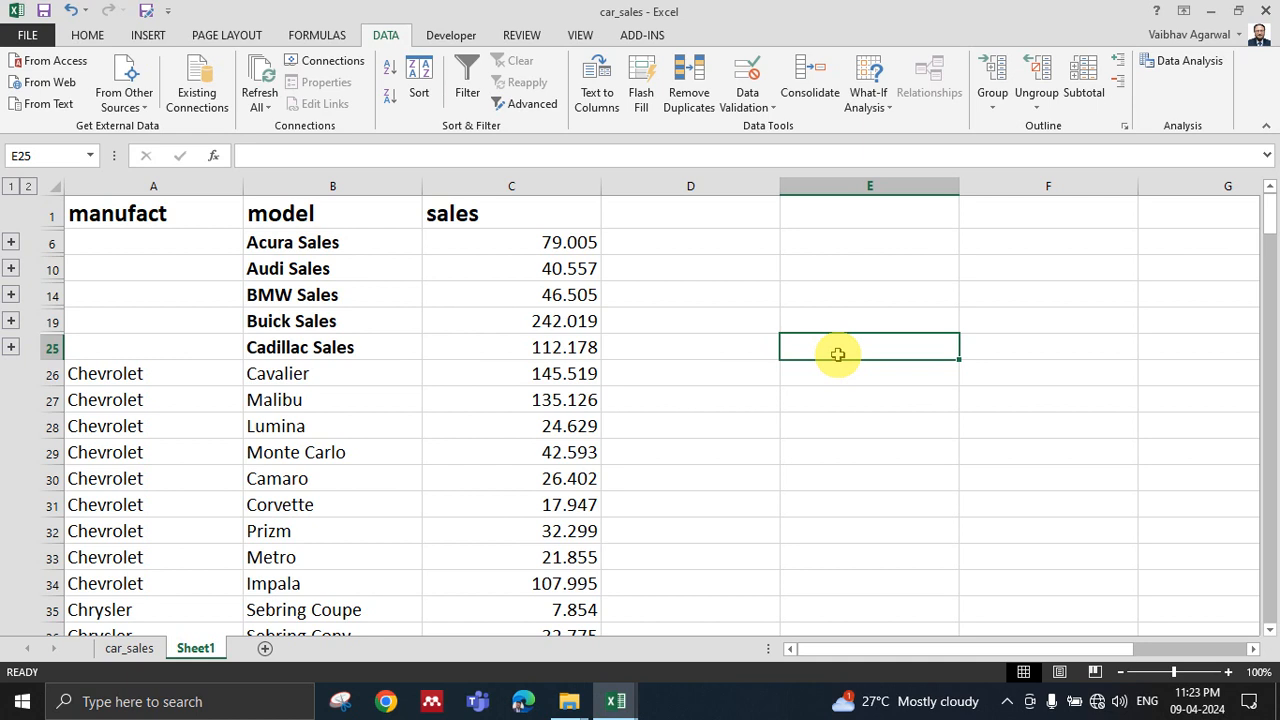
scroll(837, 354, "down", 1)
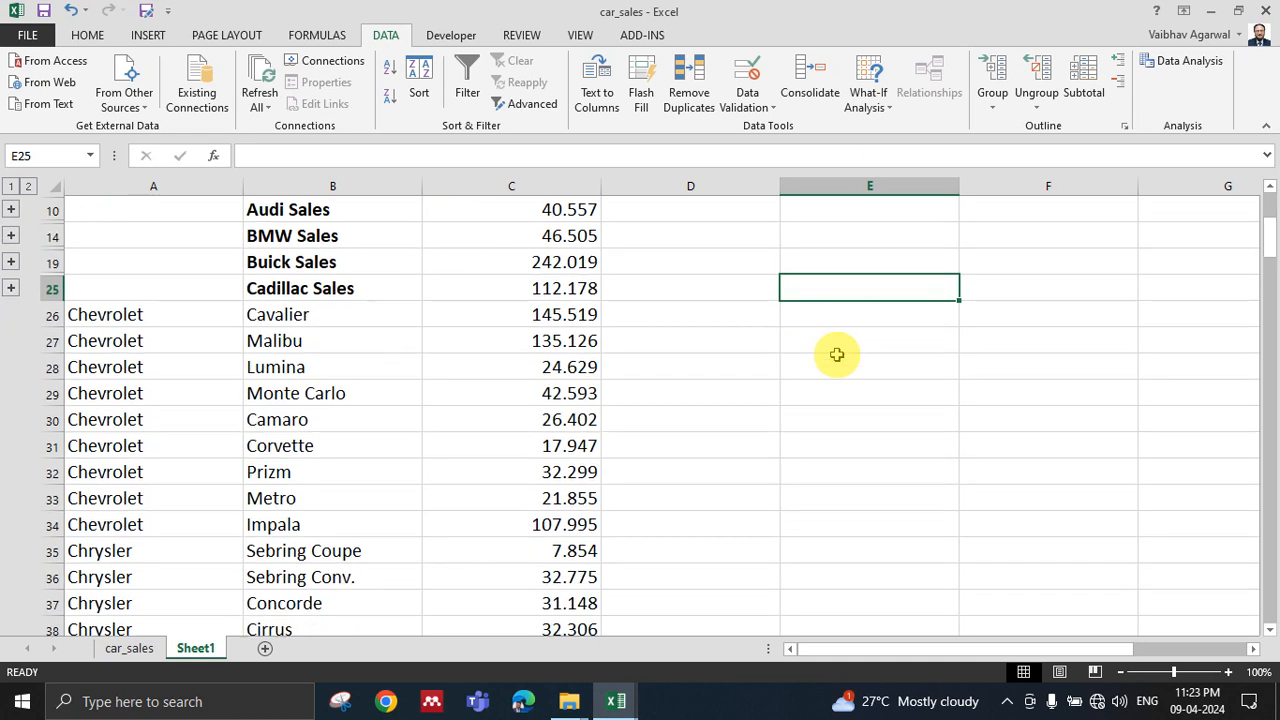
scroll(837, 354, "down", 1)
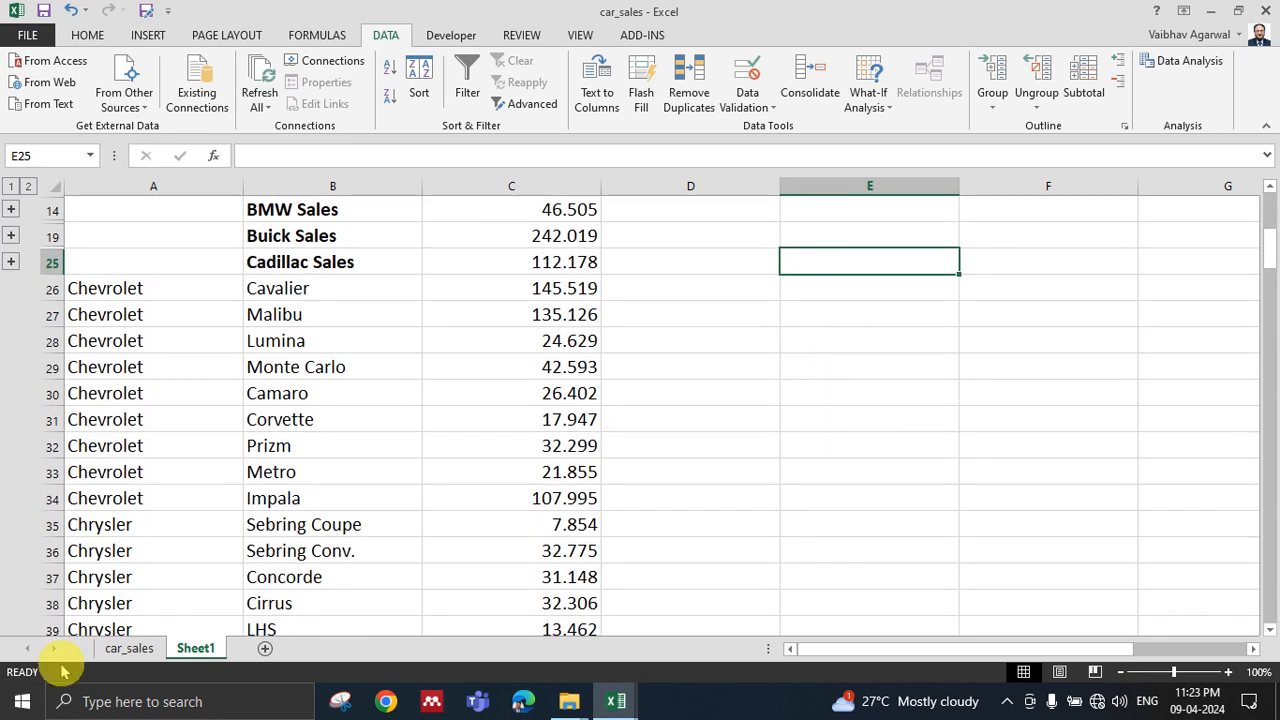
left_click(55, 525)
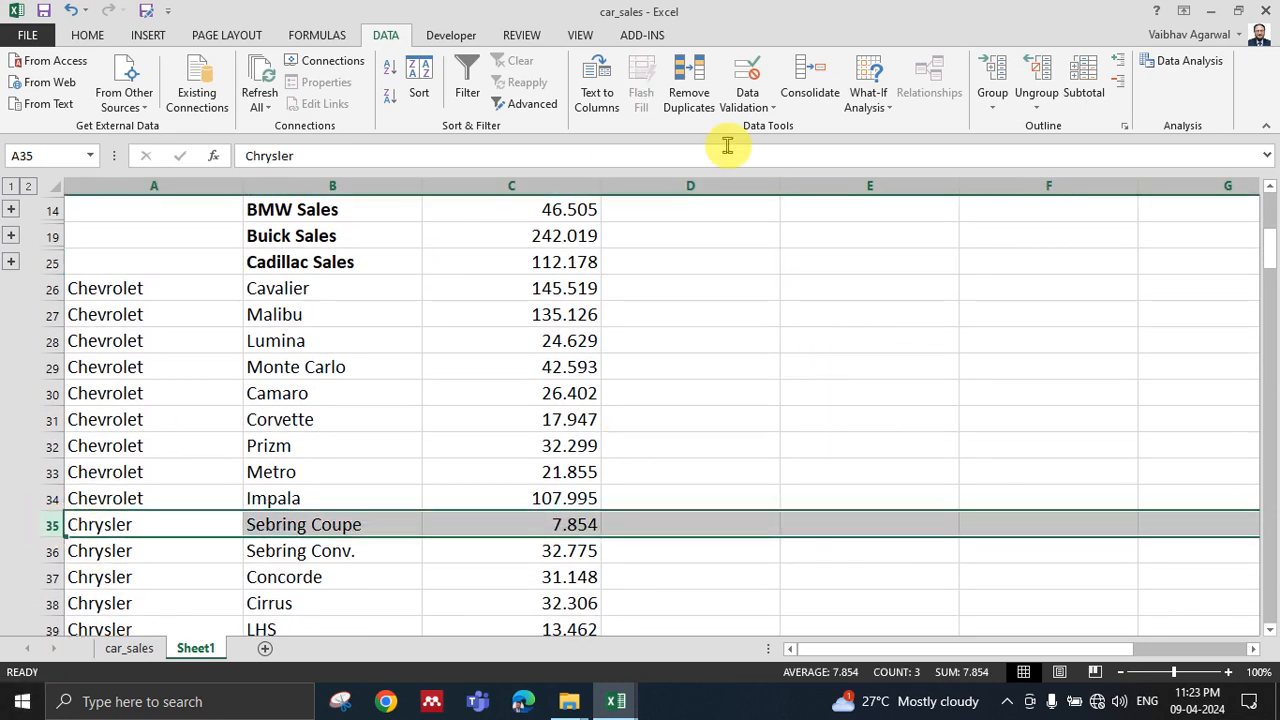
left_click(88, 35)
left_click(909, 63)
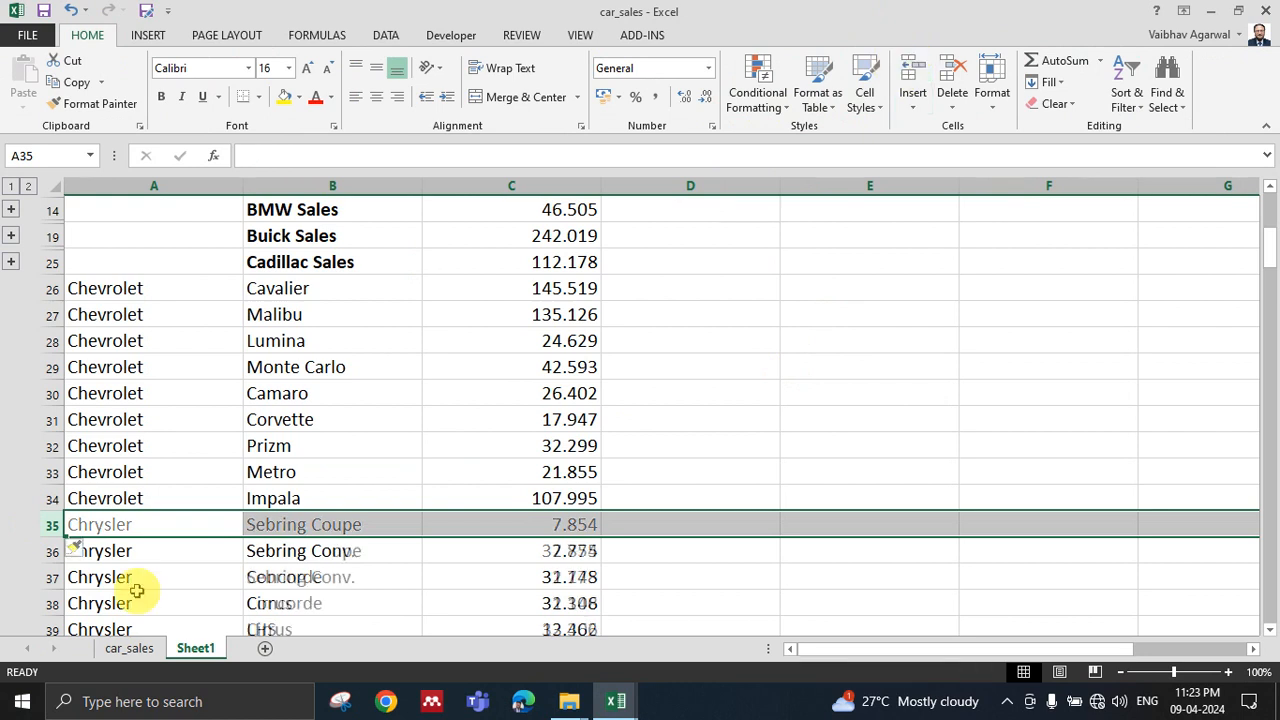
Copy the manufacturer name Chevrolet into cell B35 of the blank row and extend it to read Chevrolet Sales.
left_click(288, 520)
left_click(163, 506)
key("ctrl+c")
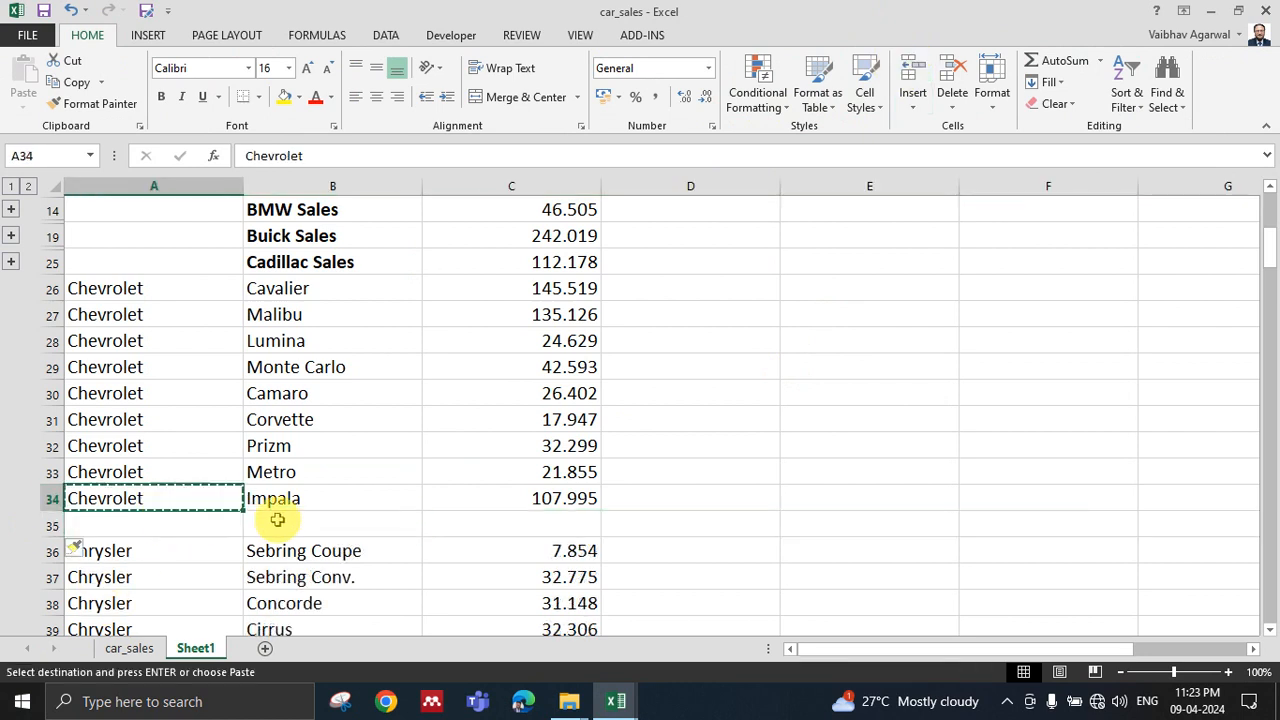
left_click(301, 528)
key("ctrl+v")
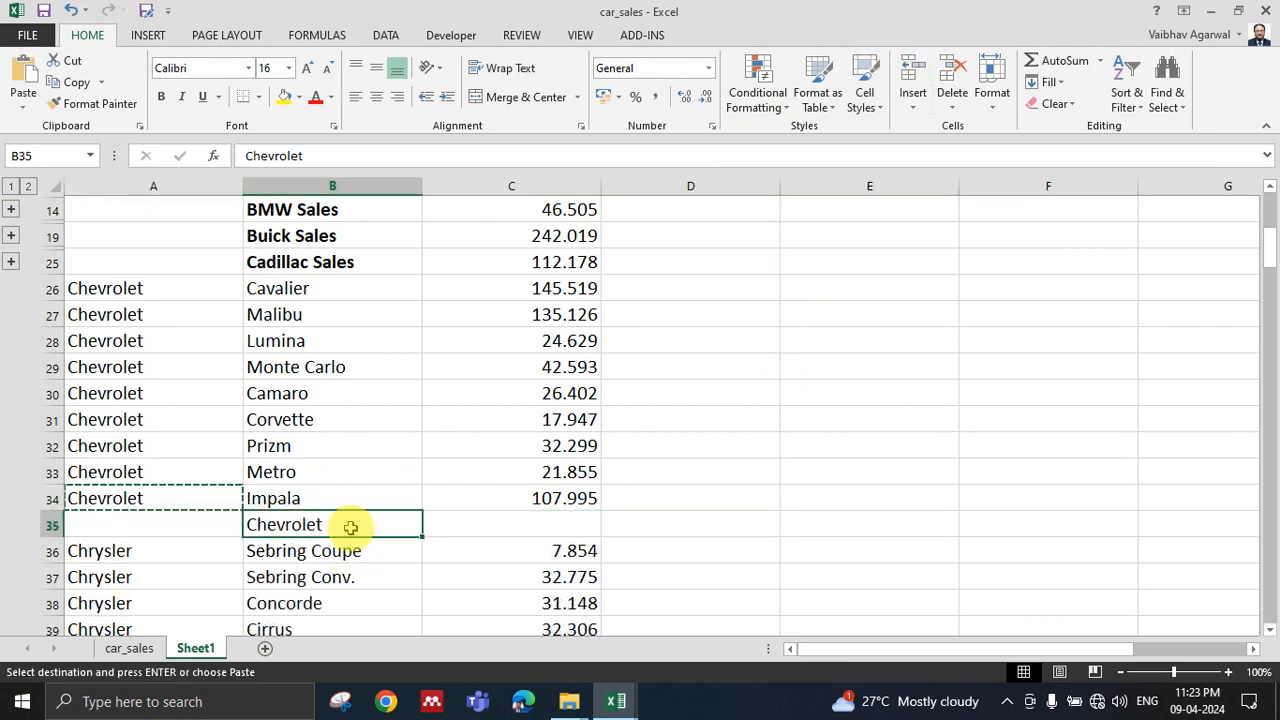
double_click(349, 525)
type("SAles")
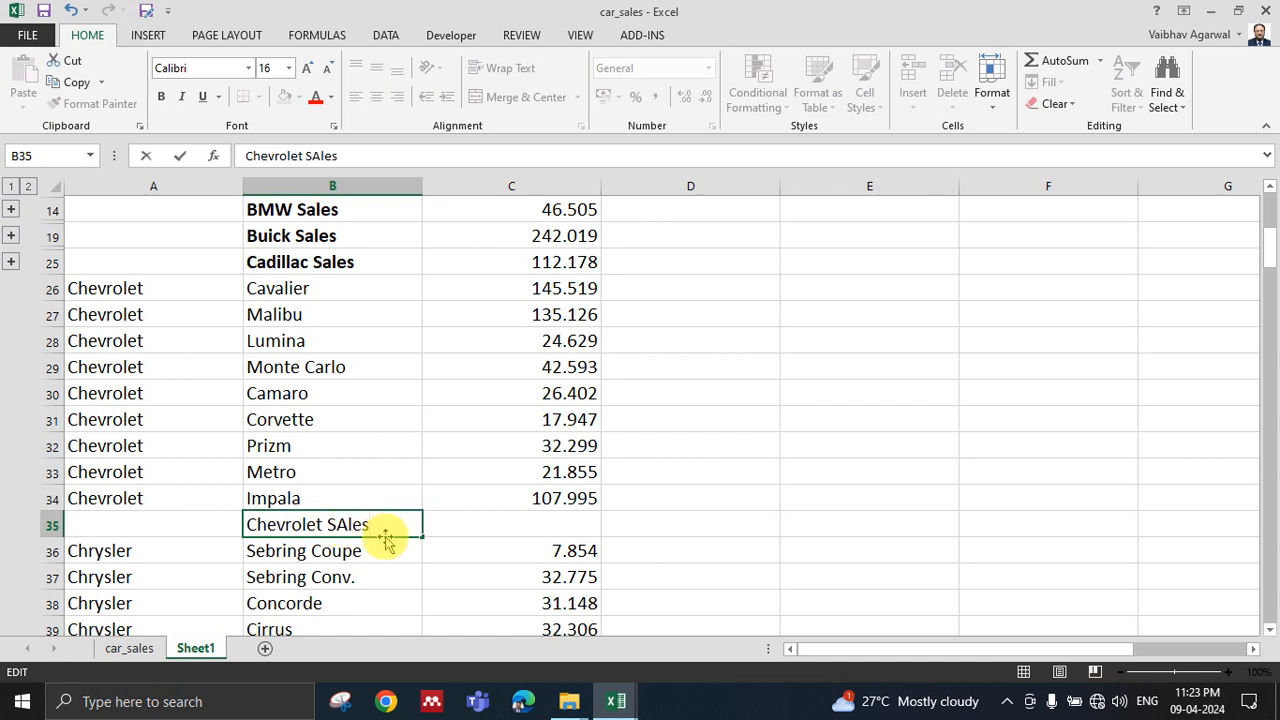
Enter a SUM formula in C35 that totals the Chevrolet model sales in C26:C34.
left_click(506, 524)
type("=sum")
key("Tab")
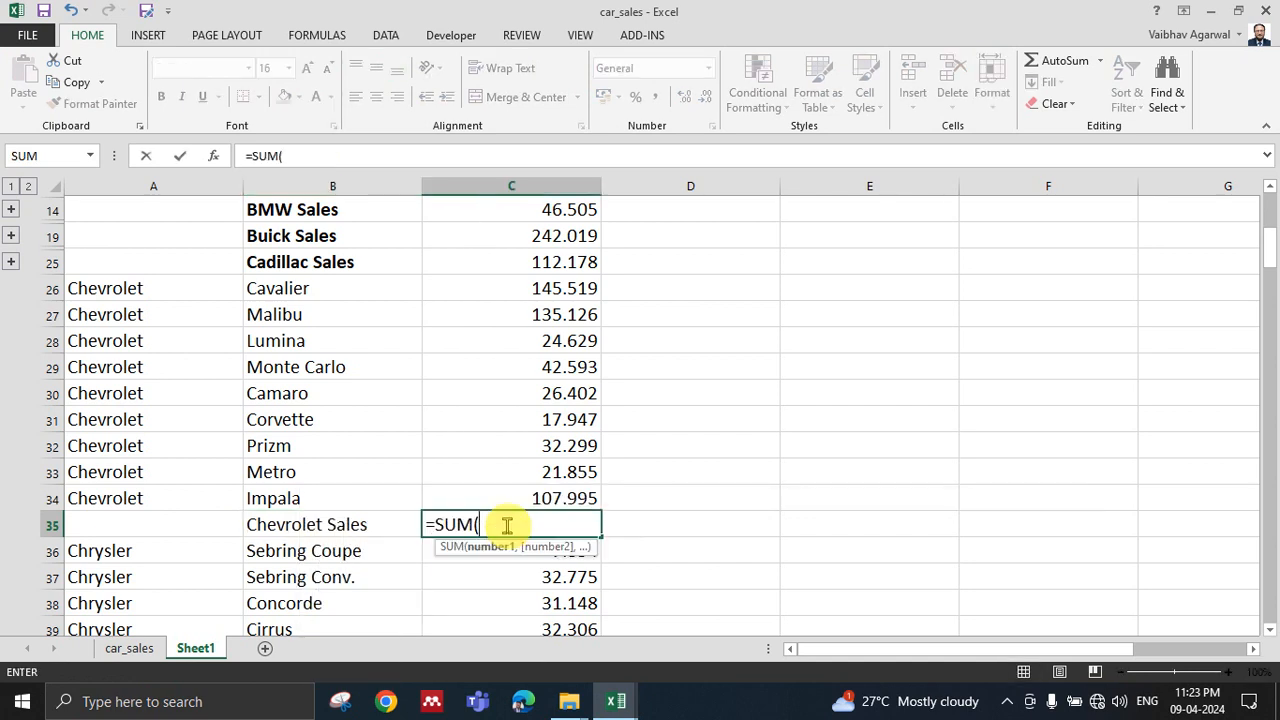
left_click_drag(560, 288, 514, 491)
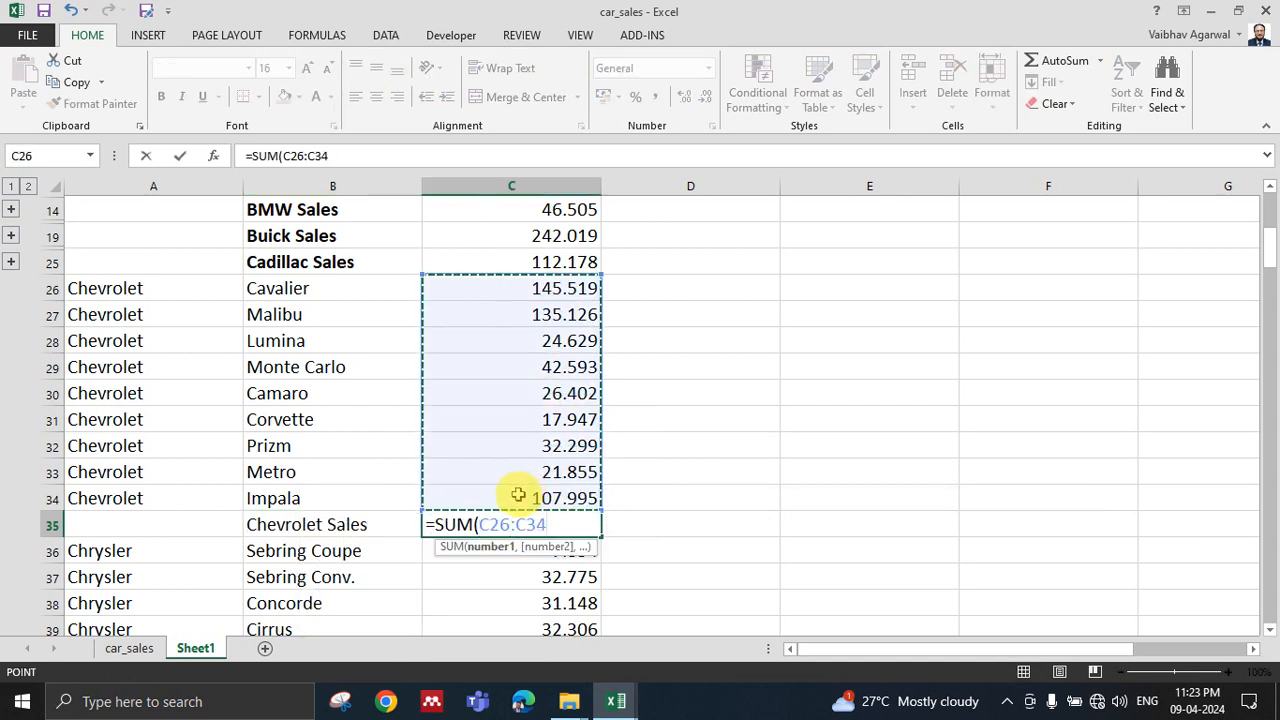
key("Return")
Make the Chevrolet Sales label in B35 bold.
left_click(231, 531)
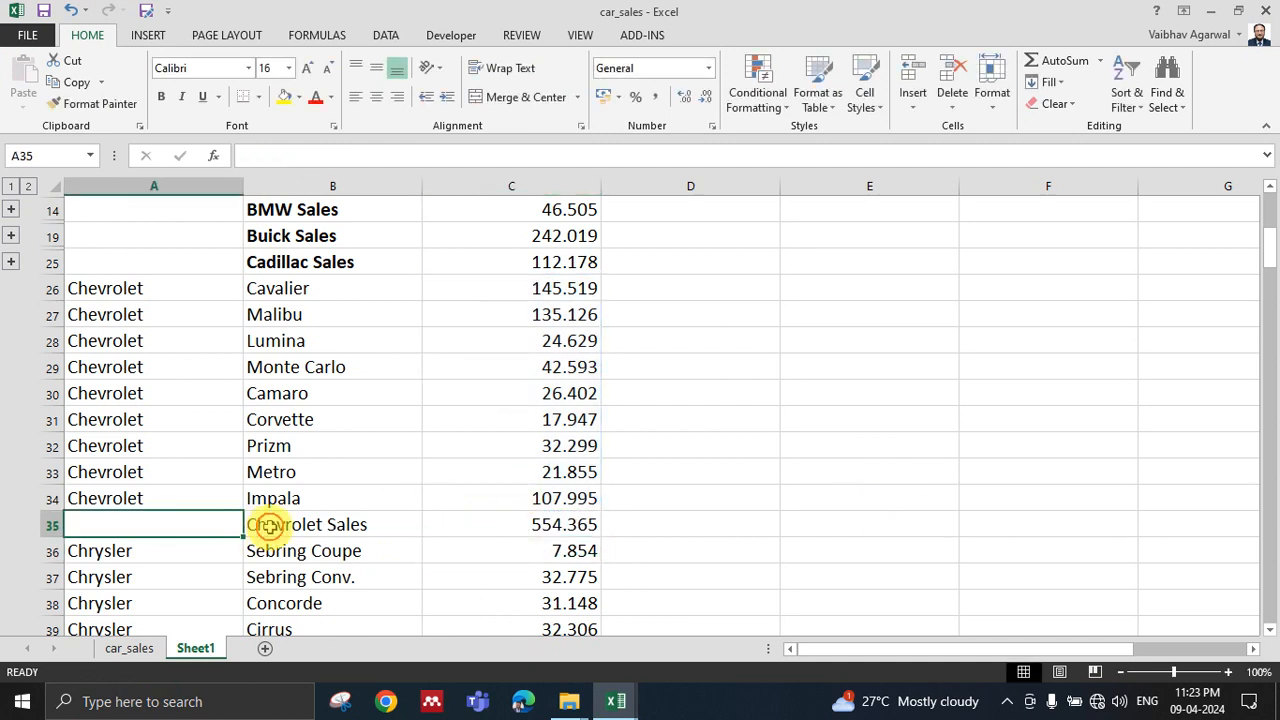
left_click(257, 524)
key("ctrl+b")
left_click(474, 446)
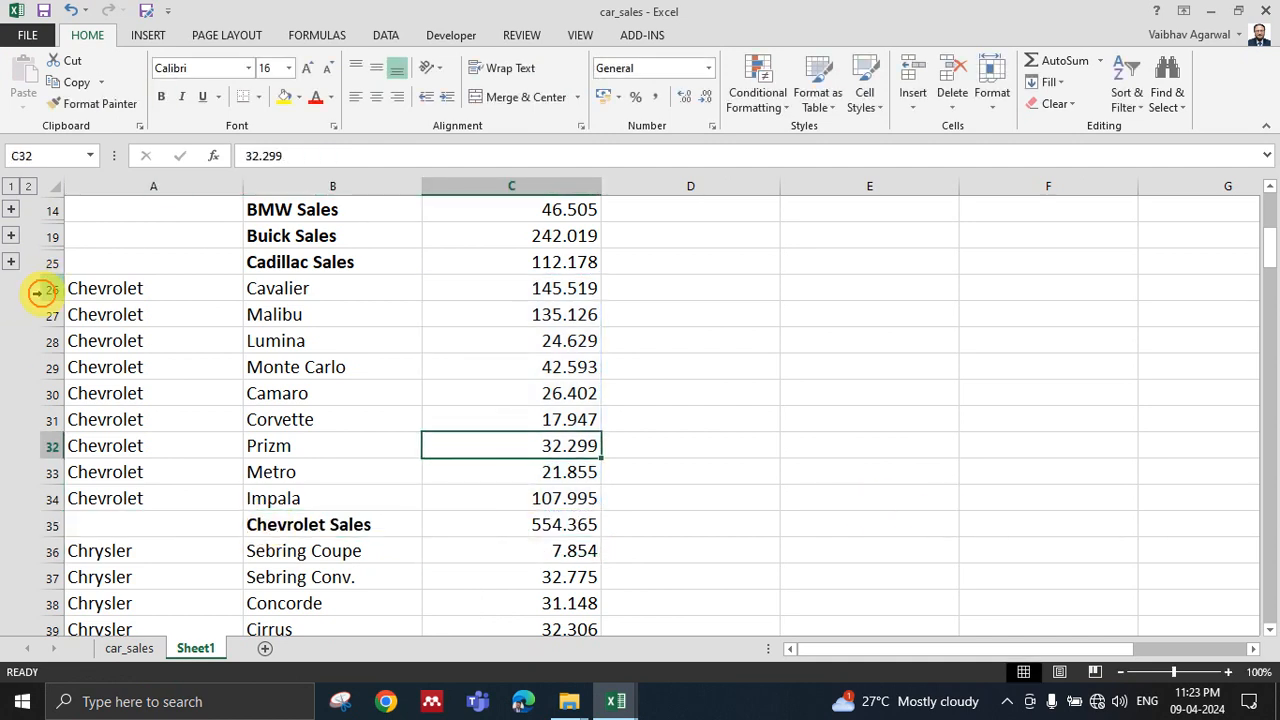
Group the Chevrolet model rows 26 to 34 and collapse the group to its subtotal row.
left_click_drag(37, 291, 23, 494)
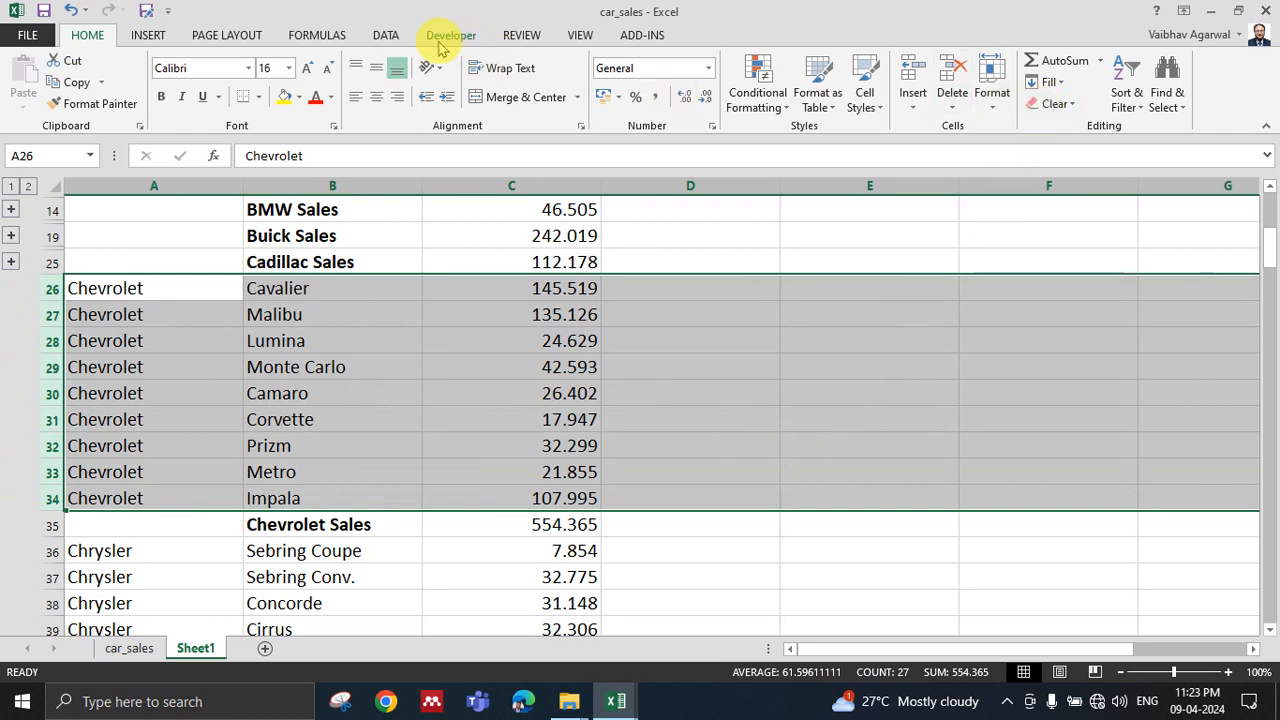
left_click(386, 36)
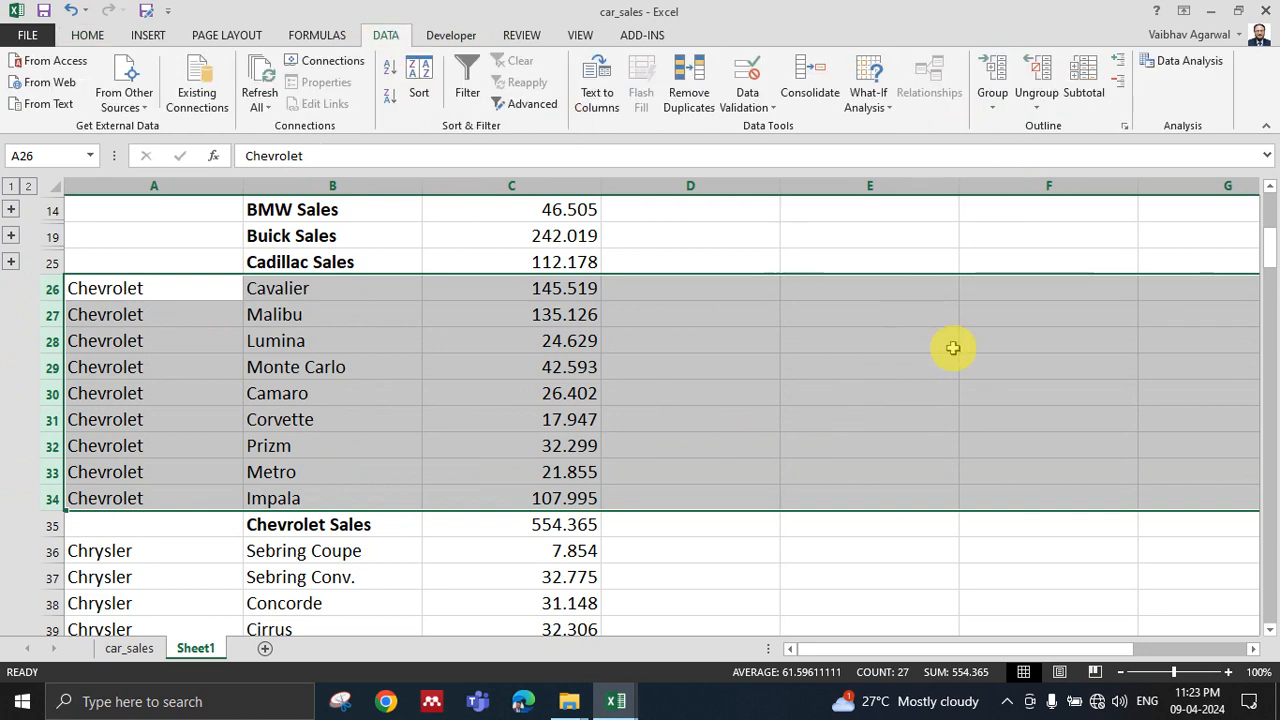
left_click(997, 113)
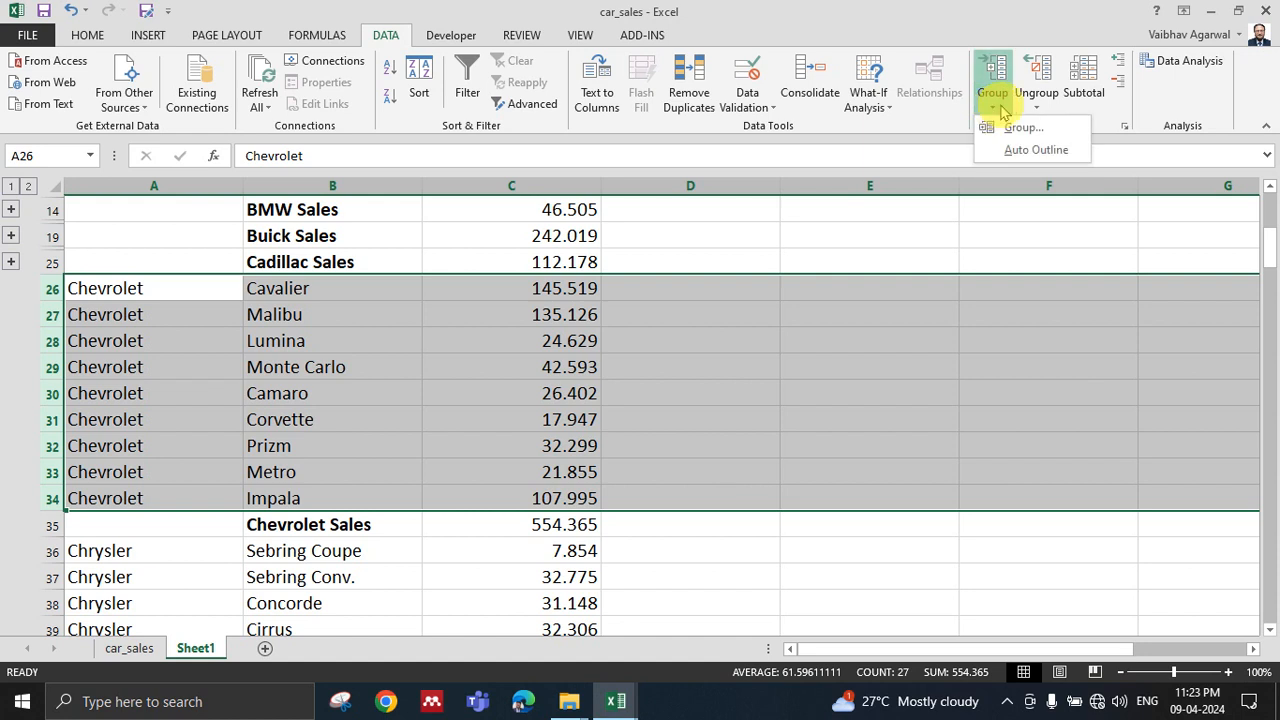
left_click(1025, 132)
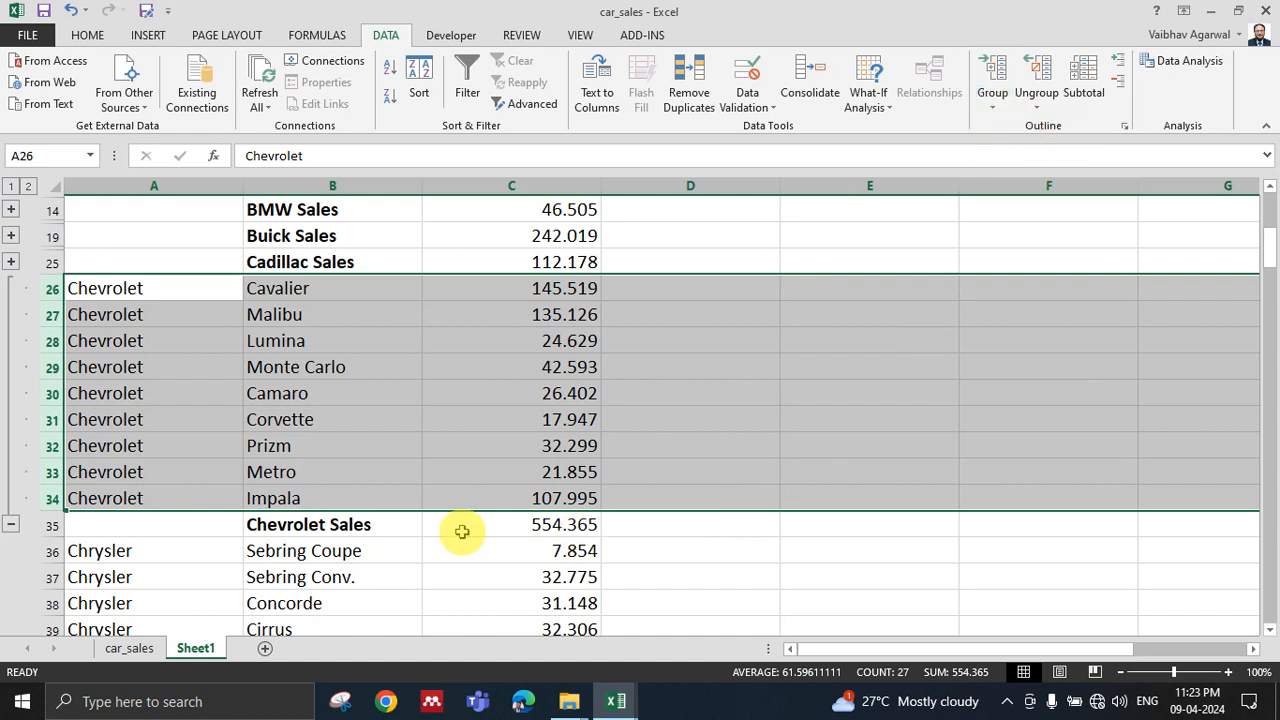
left_click(12, 530)
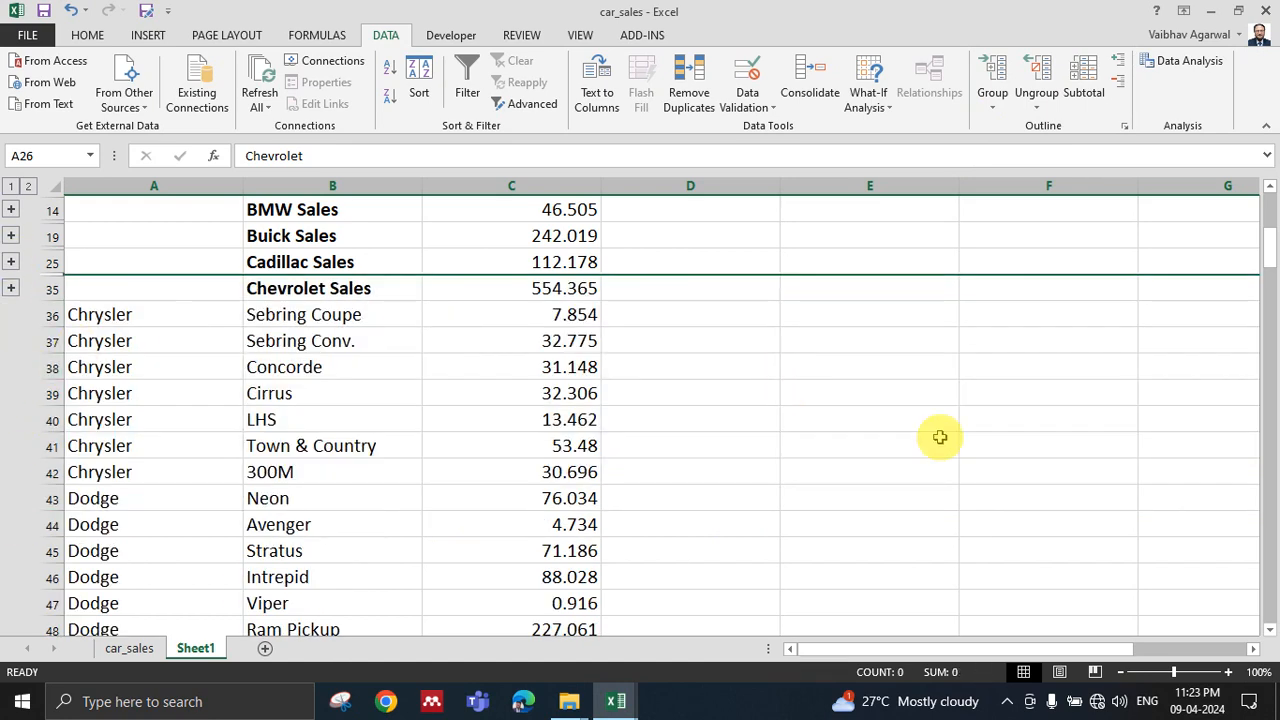
Select the collapsed subtotal labels and sales values from Acura to Chevrolet to review them together.
scroll(968, 518, "up", 1)
scroll(968, 518, "up", 2)
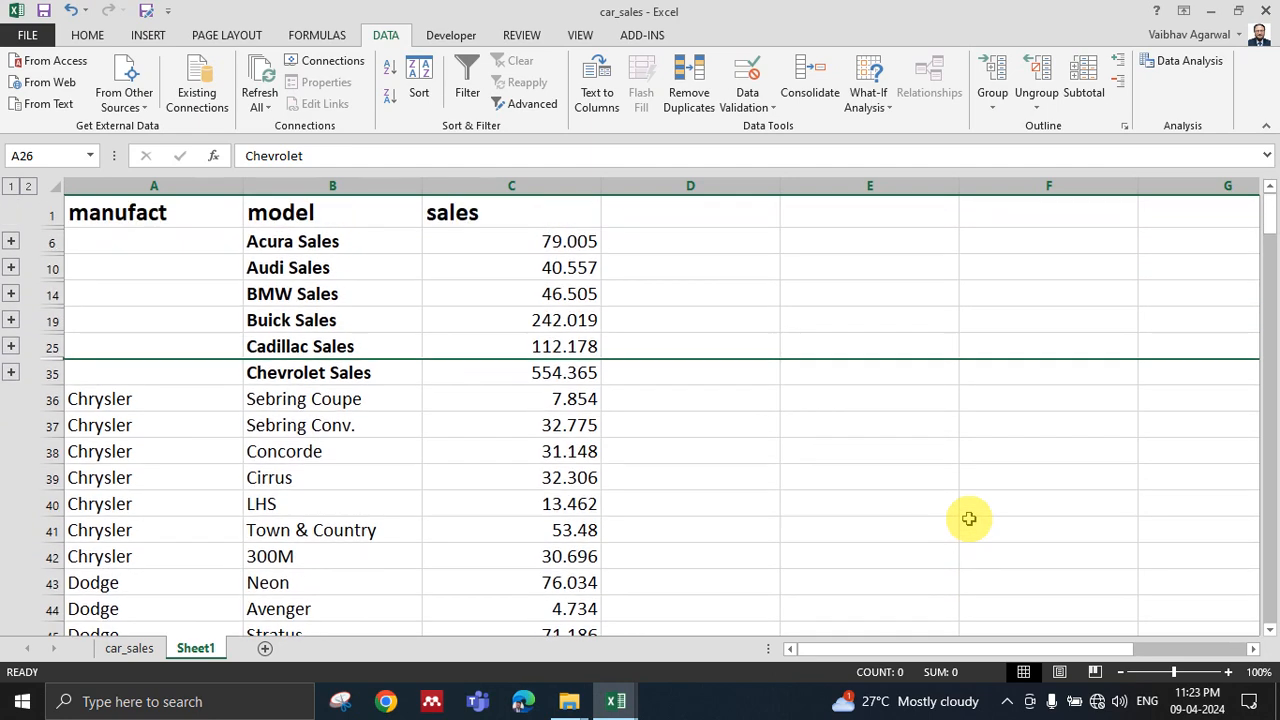
left_click(306, 240)
left_click_drag(306, 240, 548, 366)
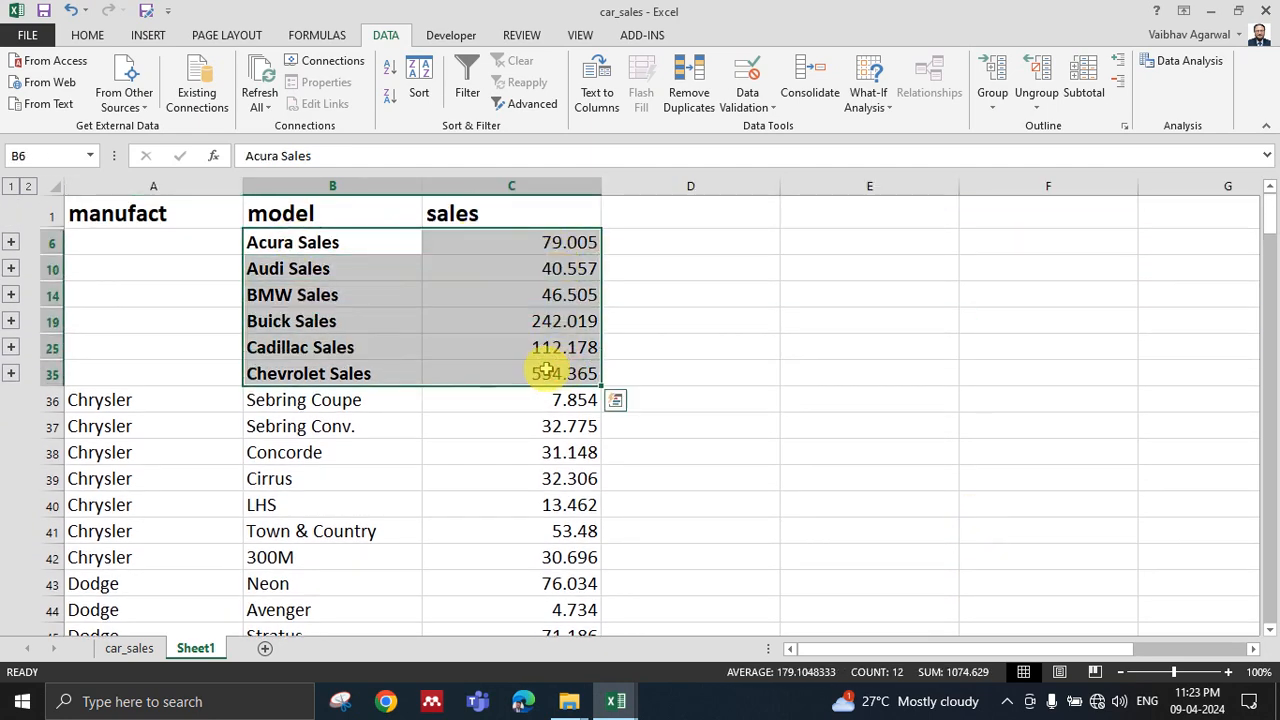
Expand all six manufacturer groups from Acura to Chevrolet to show their model rows, and clear the range selection.
left_click(11, 243)
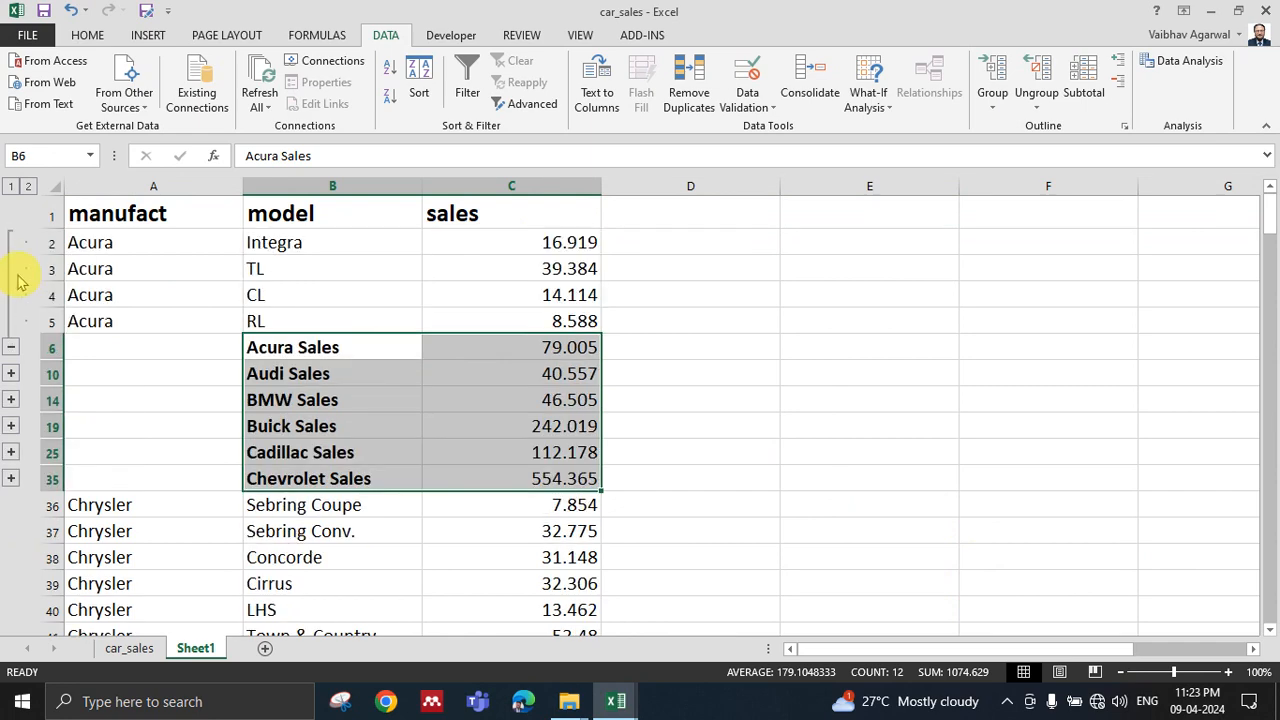
left_click(11, 373)
left_click(11, 479)
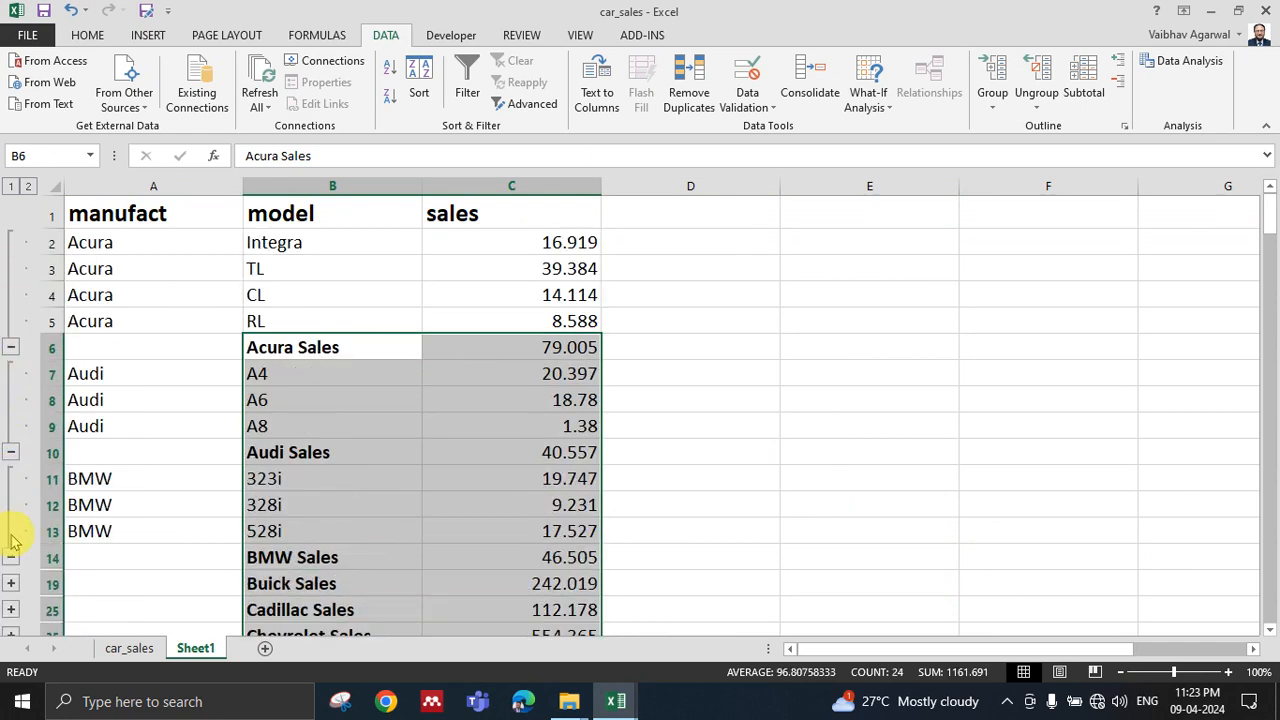
left_click(10, 583)
scroll(60, 500, "down", 4)
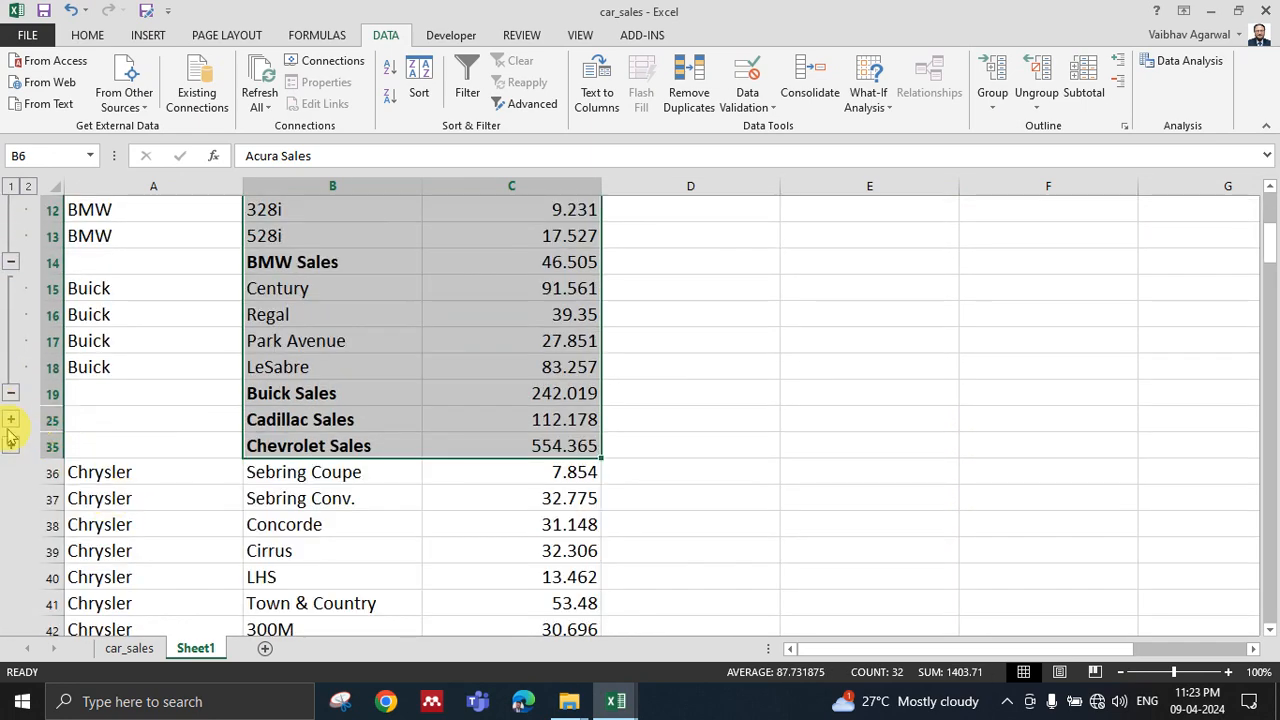
left_click(10, 420)
left_click(10, 577)
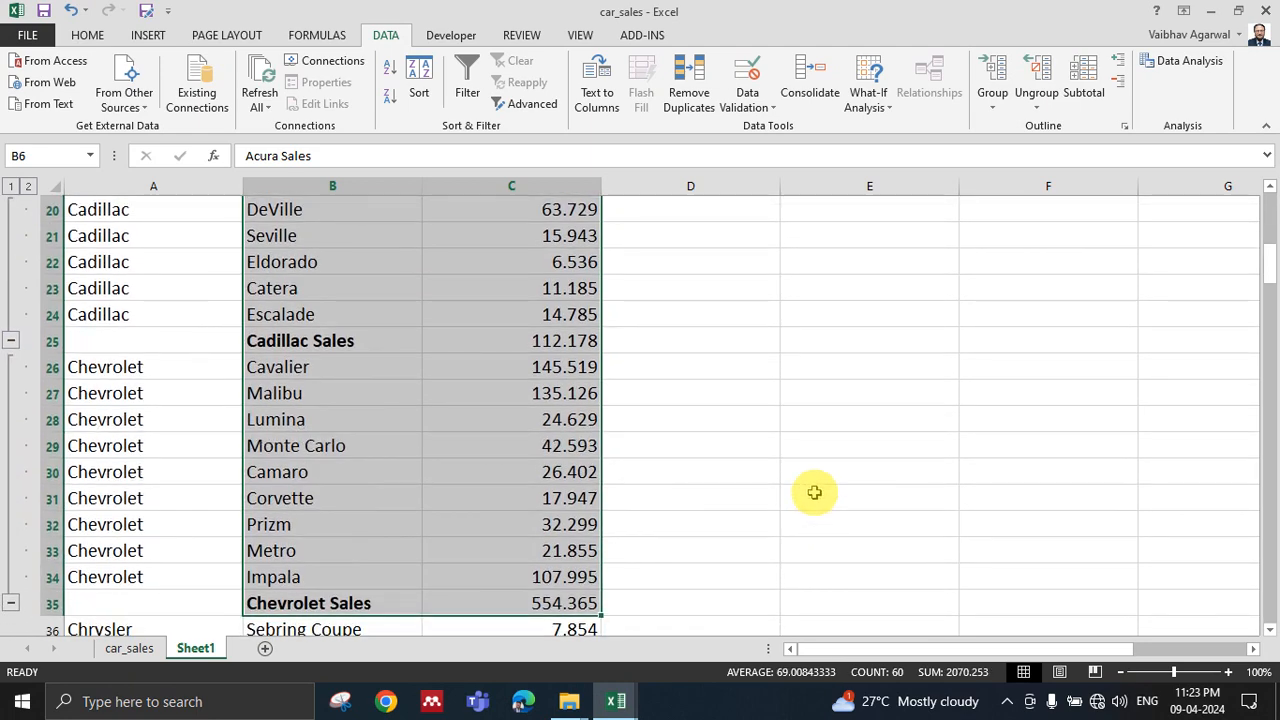
scroll(805, 482, "up", 6)
left_click(797, 478)
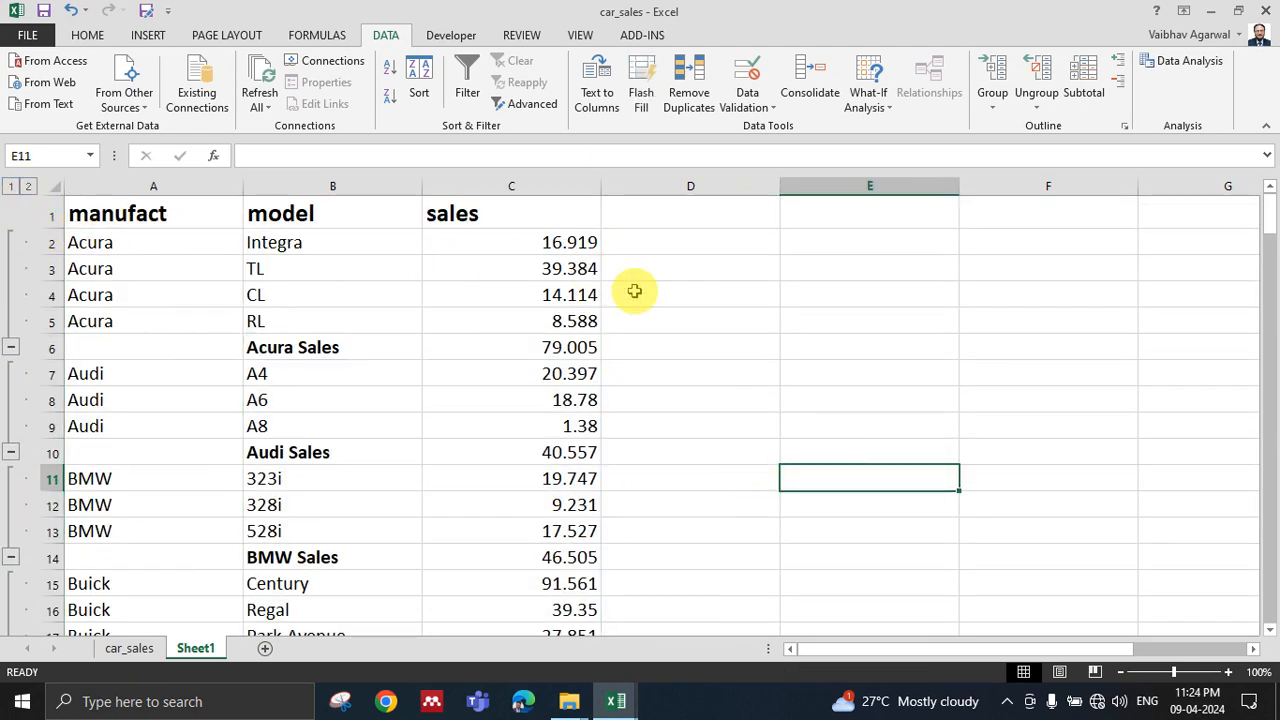